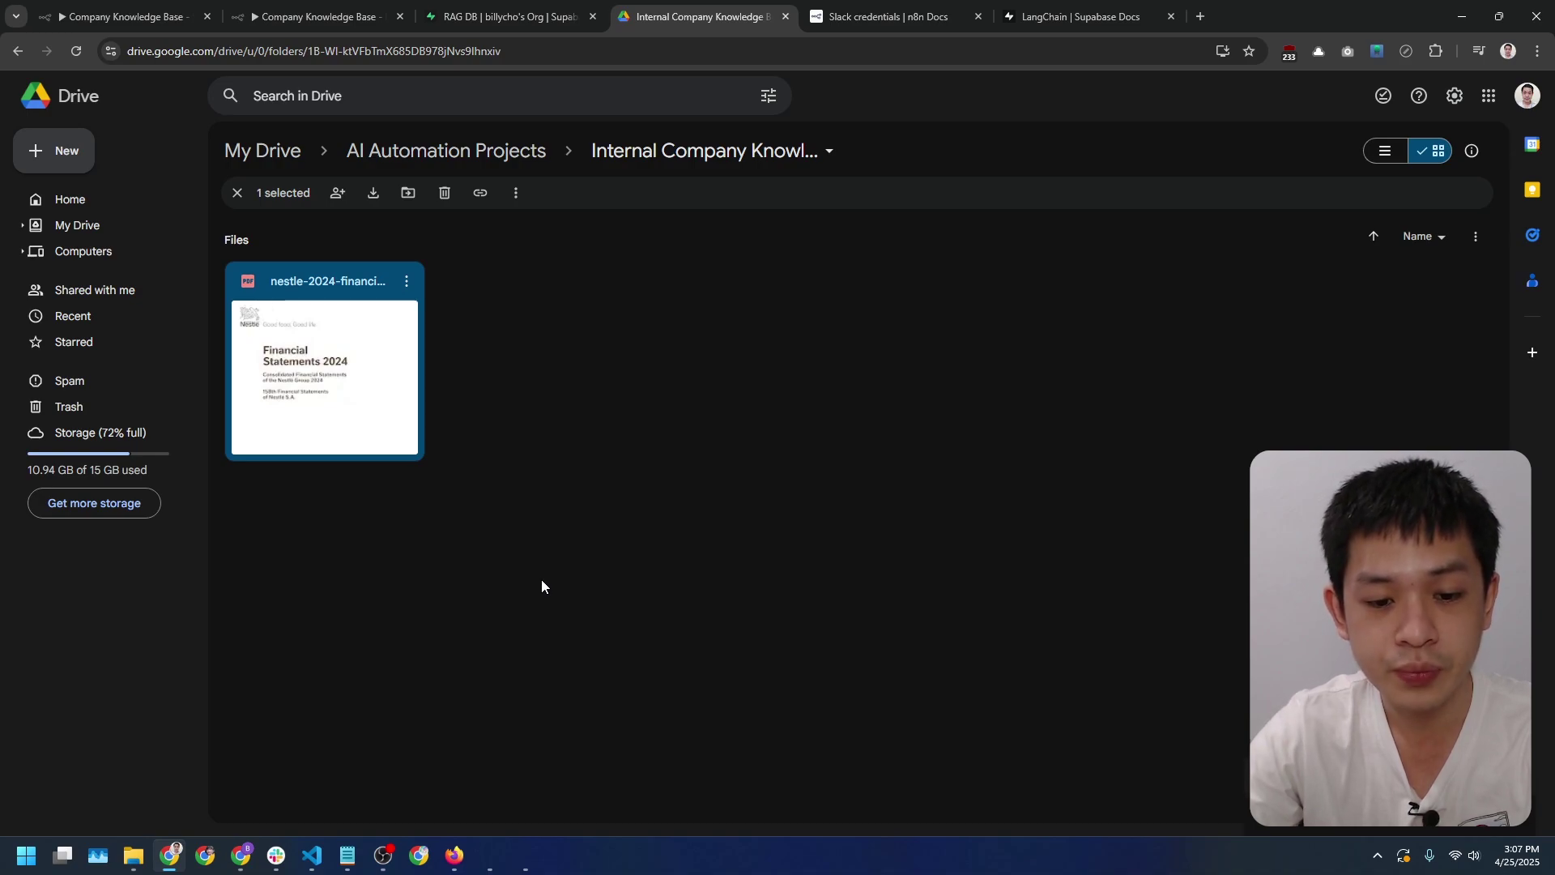
- Preview the Nestlé 2024 financial statements PDF in the project folder, then close the preview
double_click(381, 384)
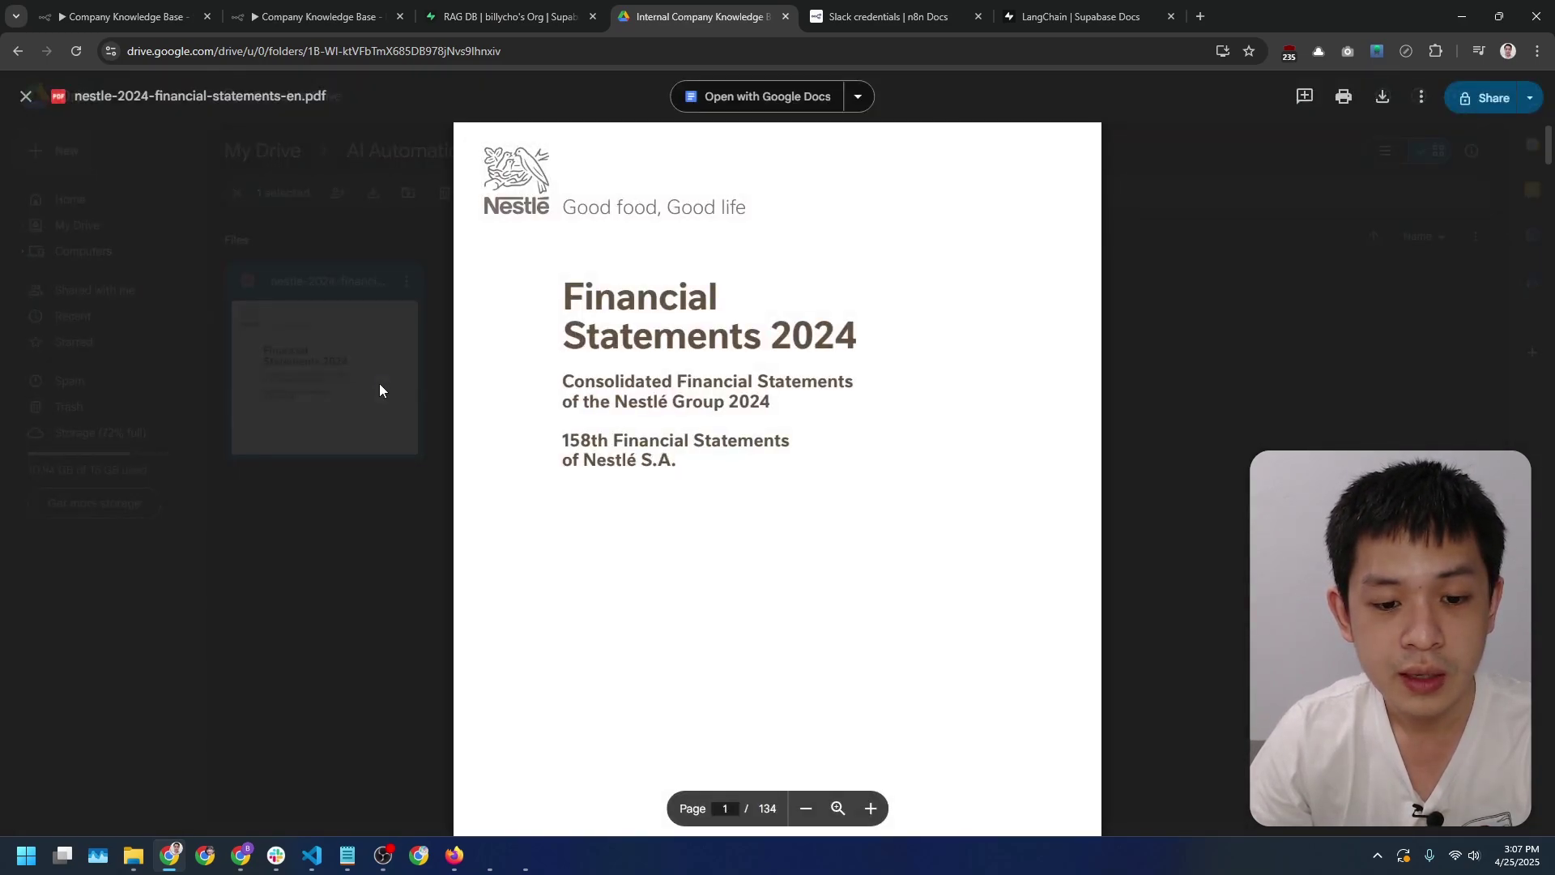
key("Escape")
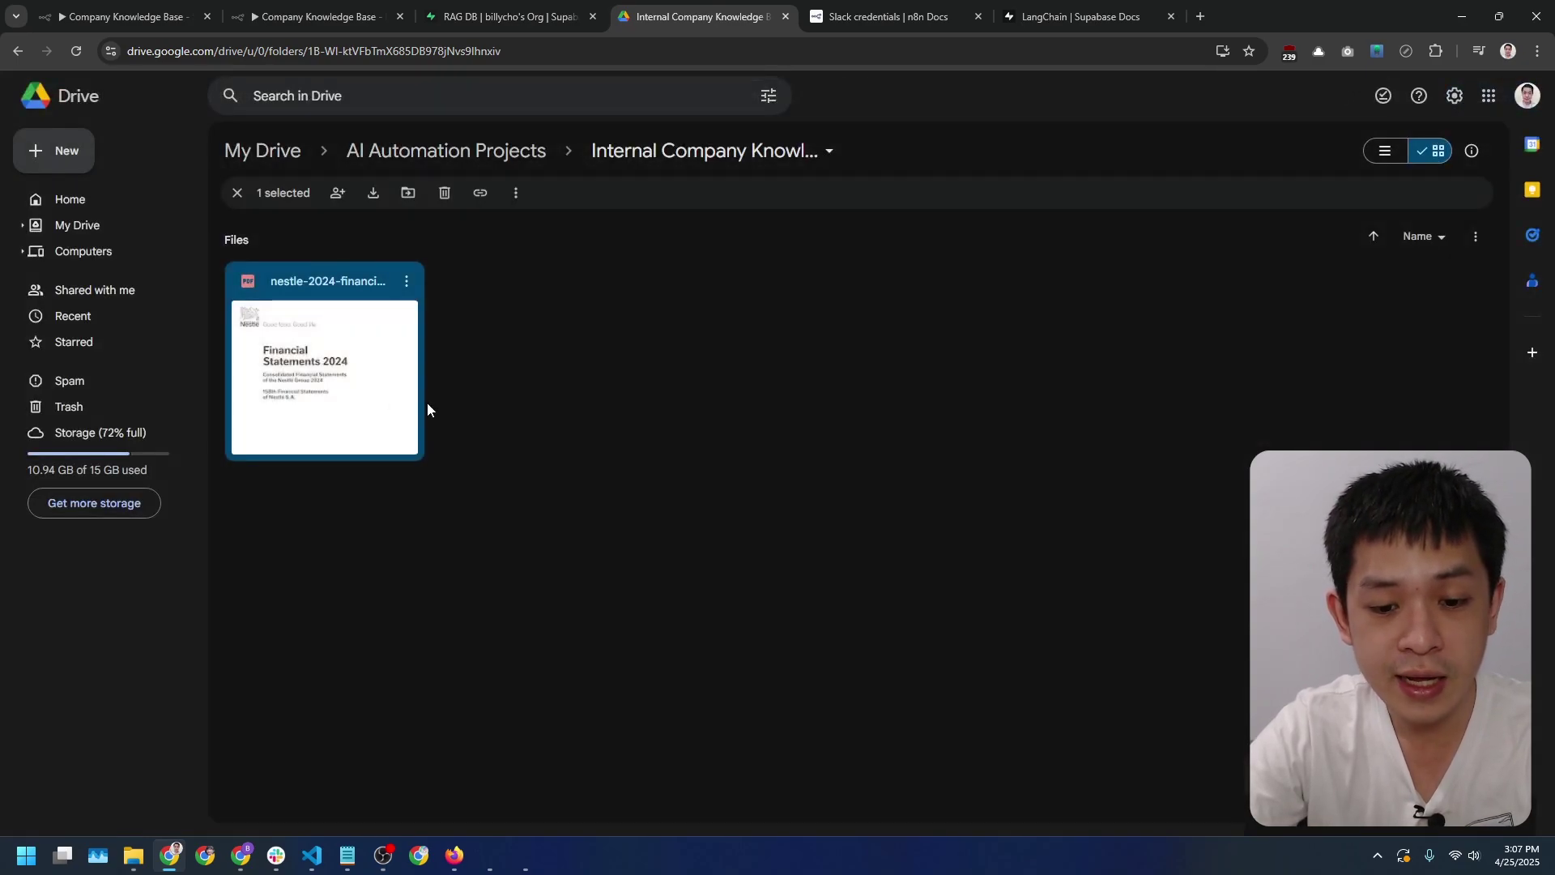
- Switch to Slack and send Company Internal Bot the drafted question "What's the latest financial summary for Q1 based on nestley financial data on 2024"
key("alt+Tab")
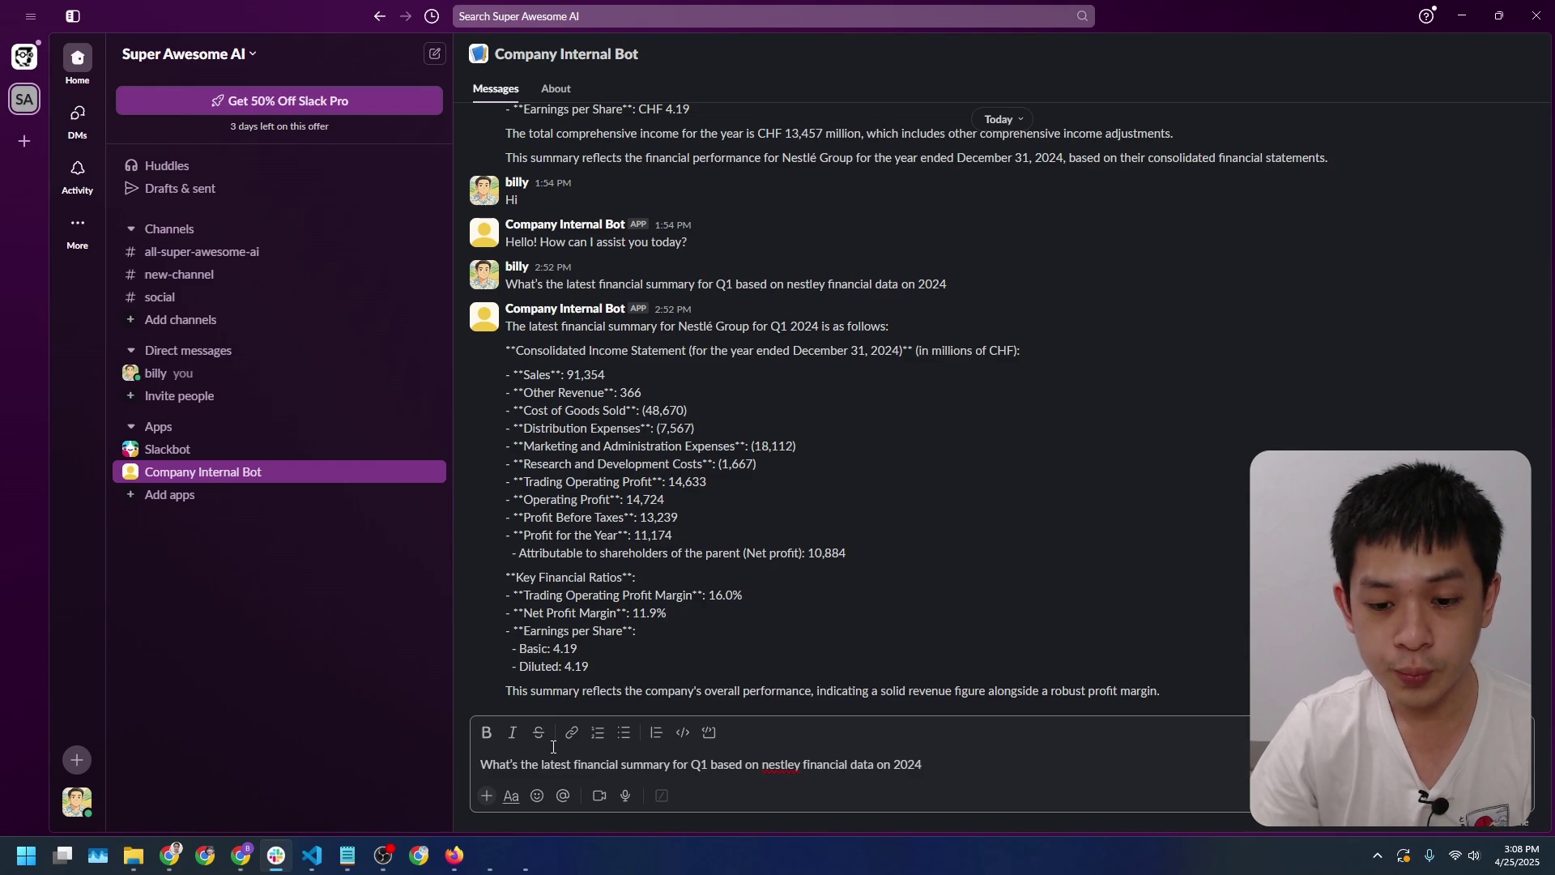
key("Return")
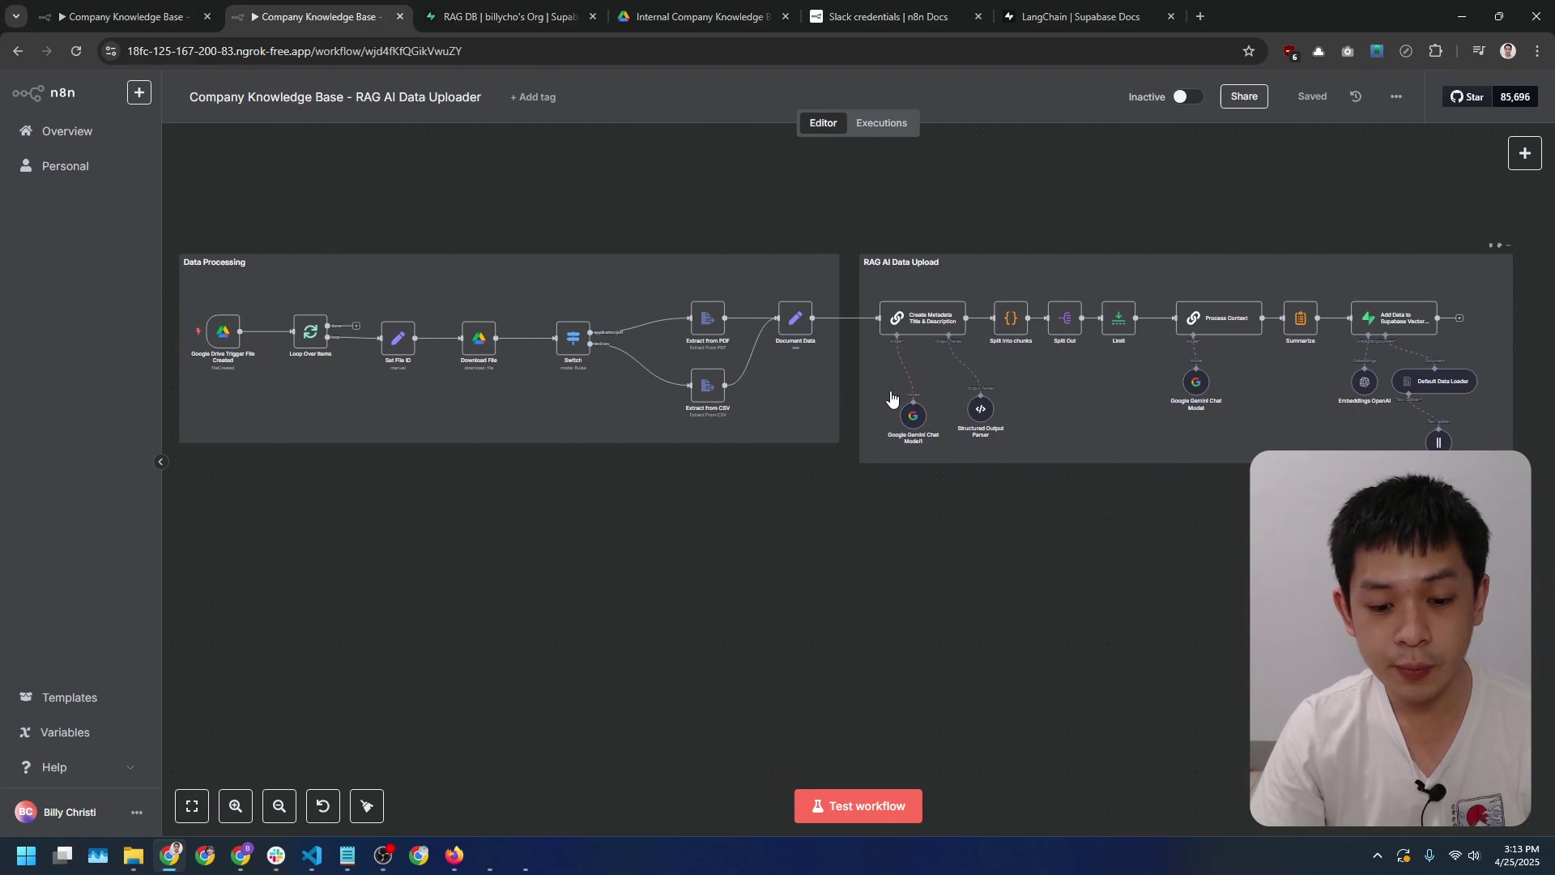
- Review the settings of the Google Drive file-created trigger and the Set File ID node in the Data Processing section
scroll(712, 481, "up", 4)
left_click_drag(477, 440, 831, 557)
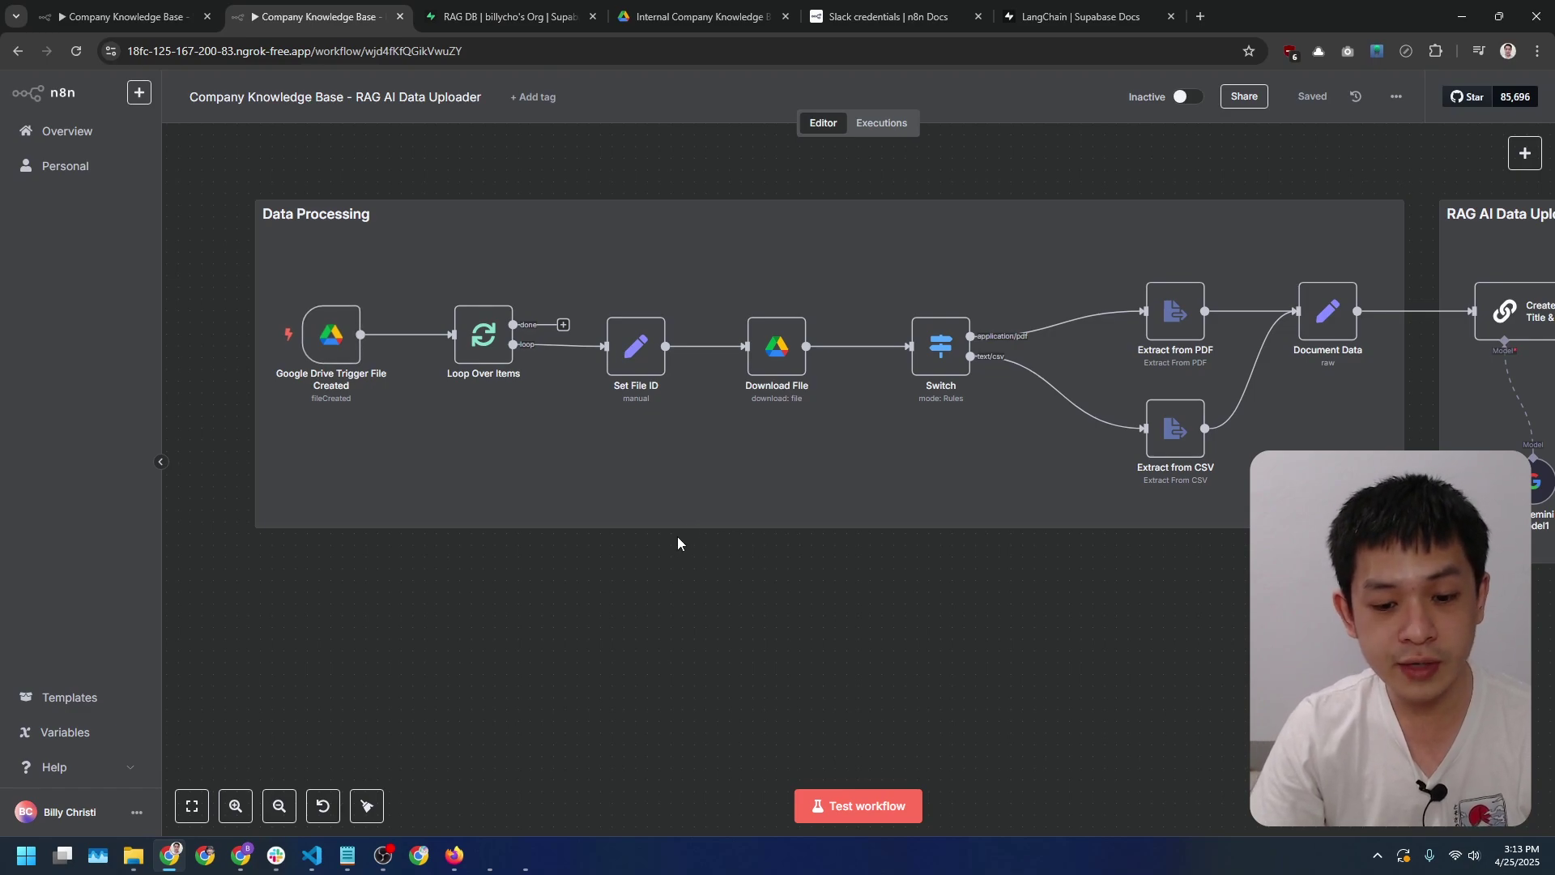
mouse_move(341, 411)
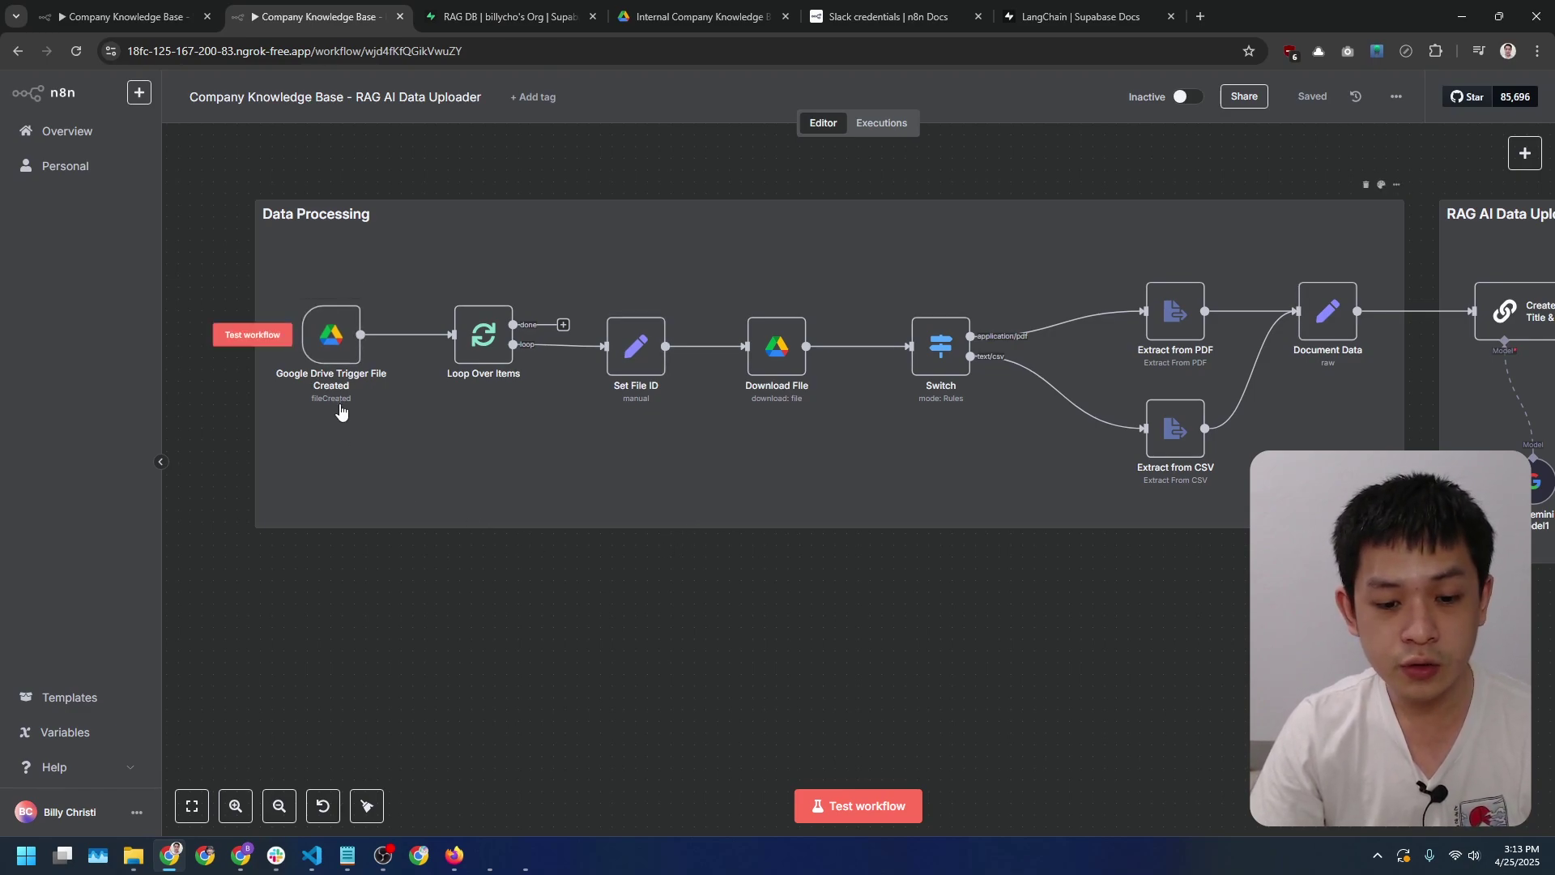
double_click(335, 342)
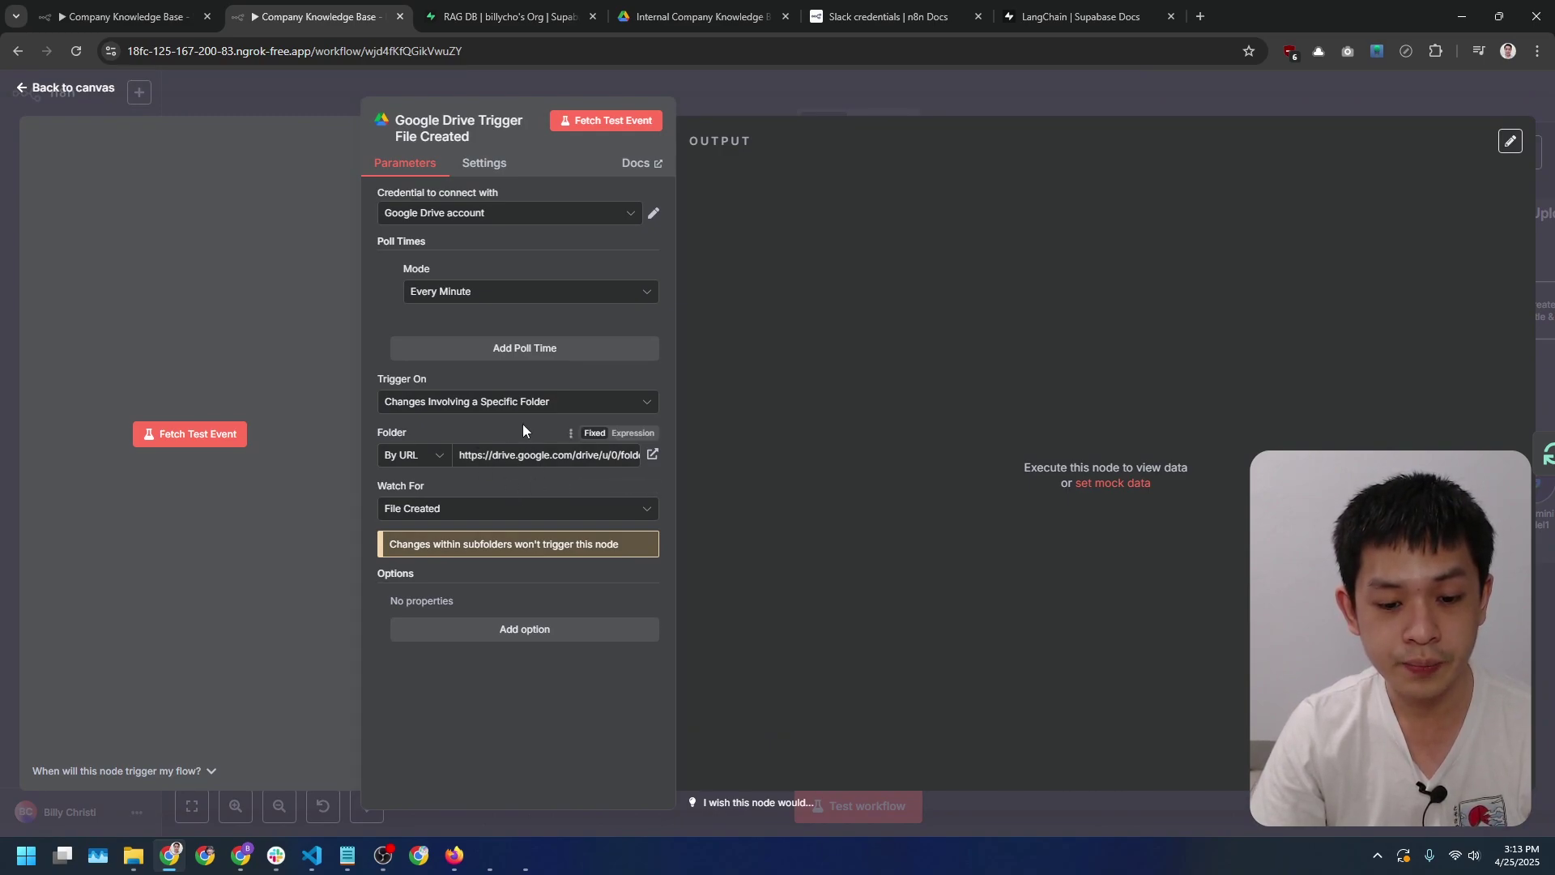
left_click(85, 89)
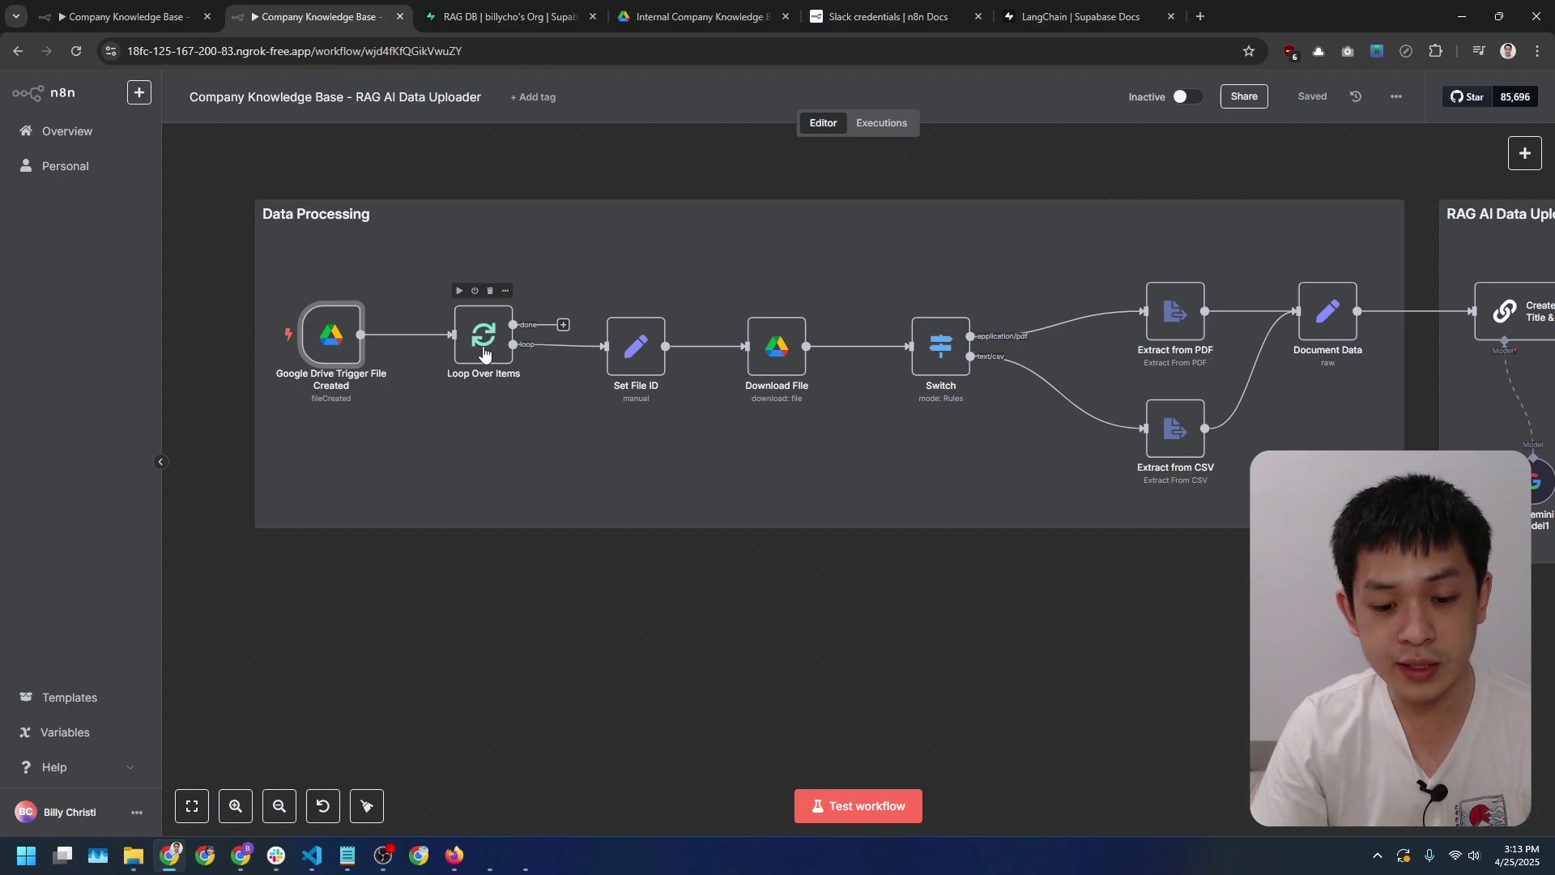
double_click(635, 348)
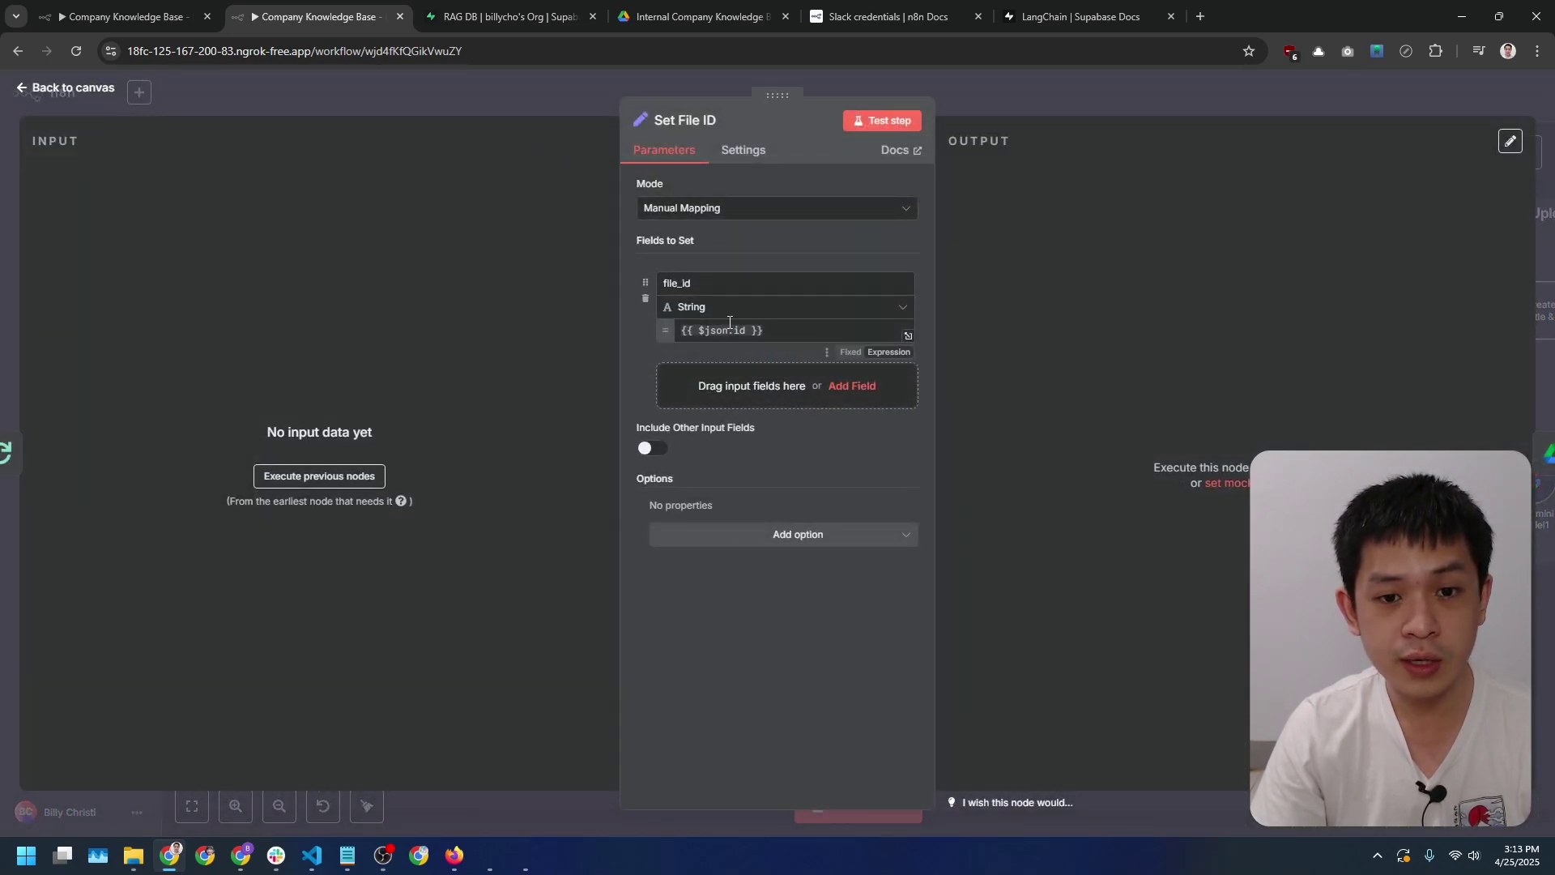
left_click(101, 89)
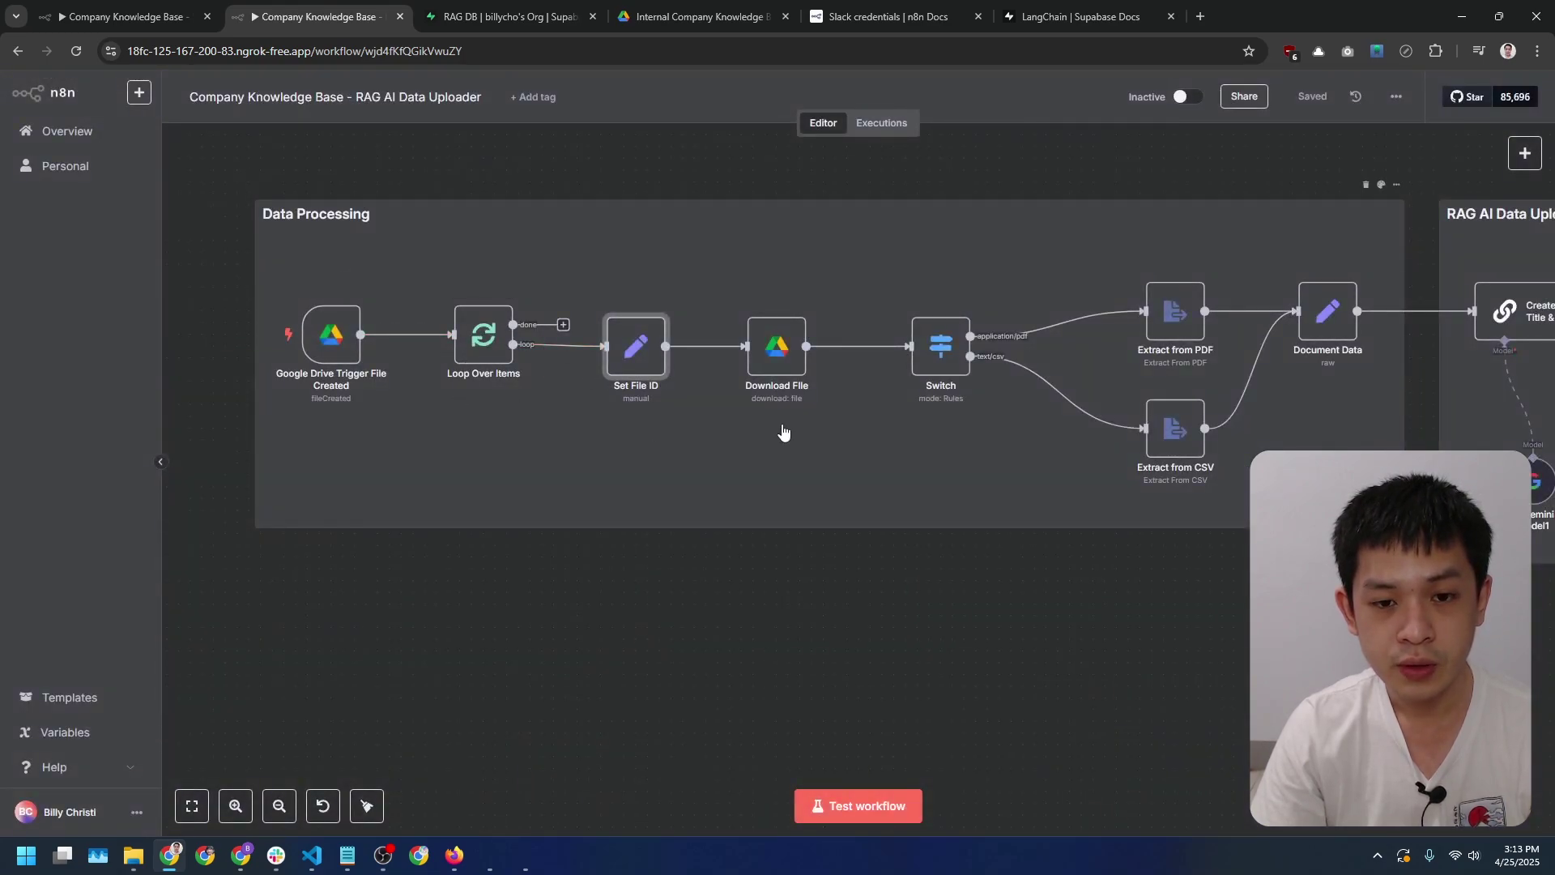
- Review the Download File node's file ID expression and Google file conversion settings, then return to the canvas
left_click_drag(780, 433, 580, 430)
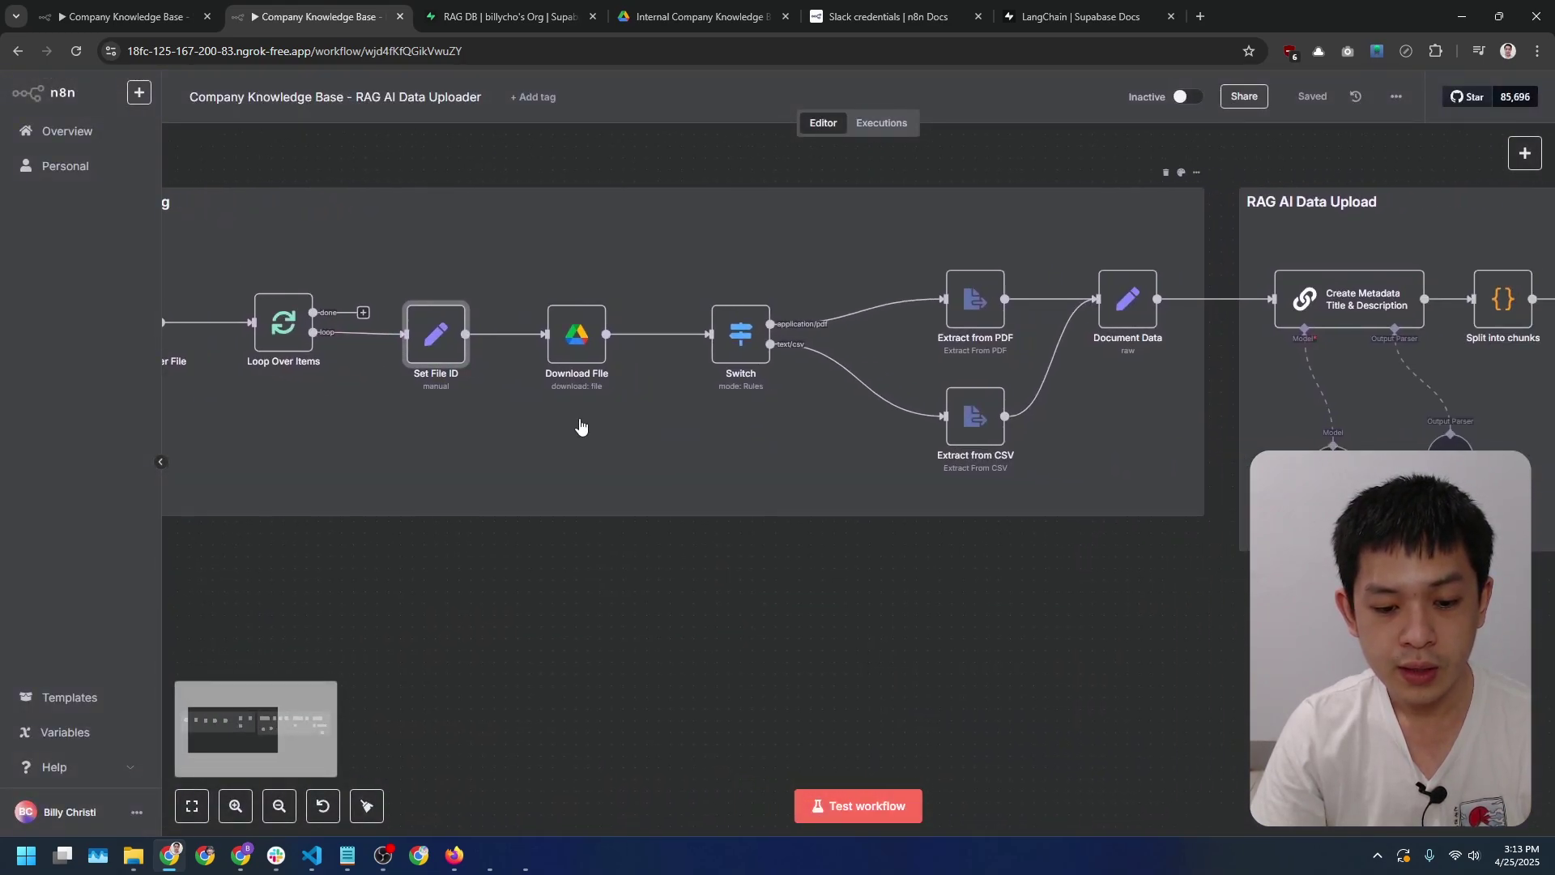
mouse_move(564, 360)
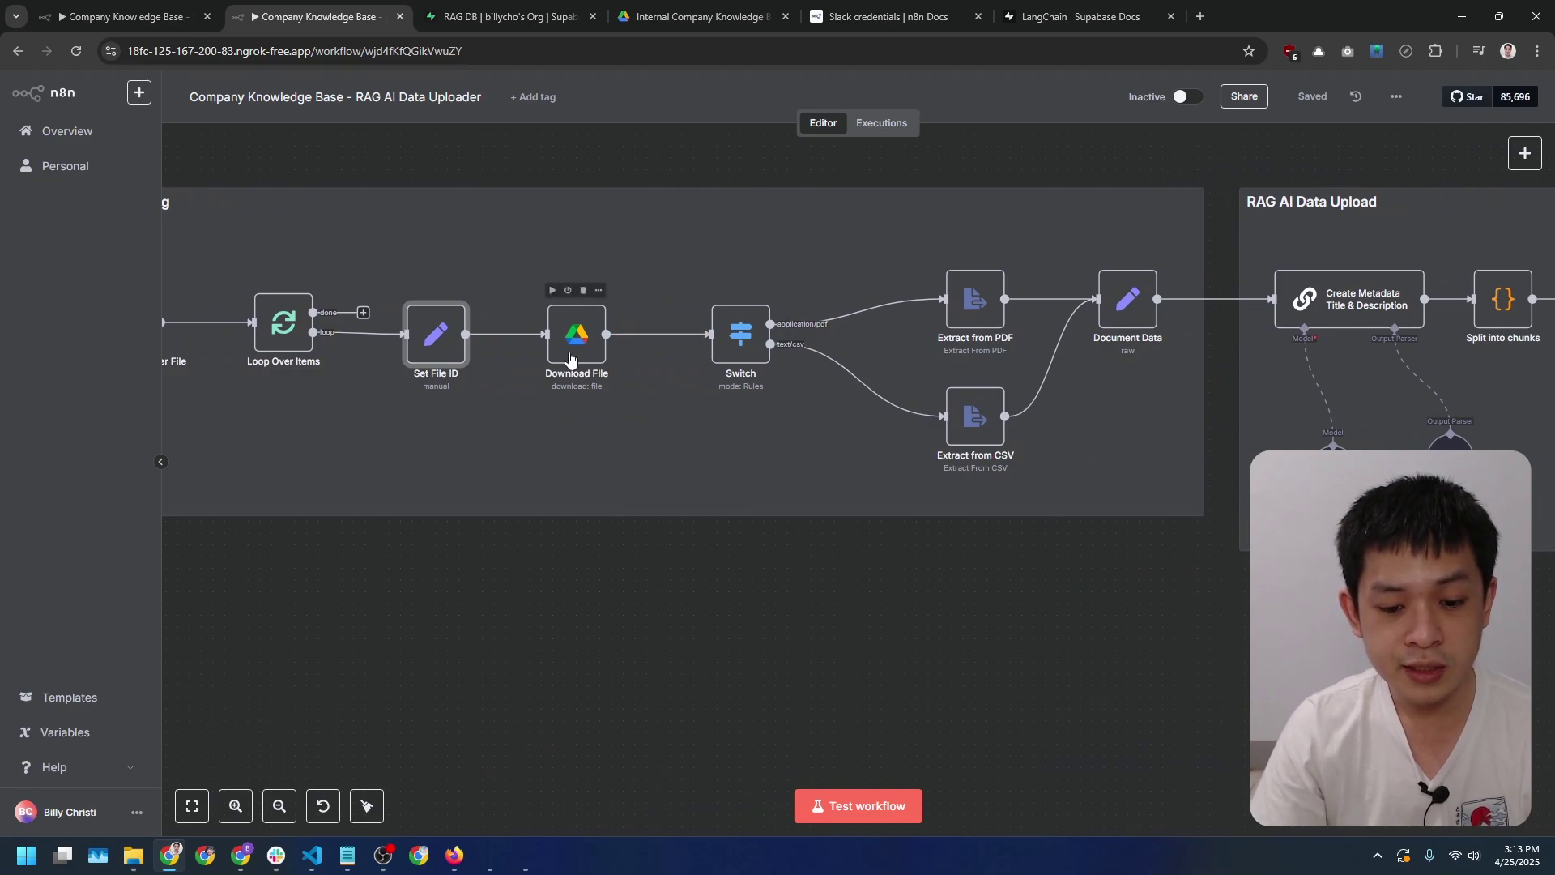
double_click(570, 357)
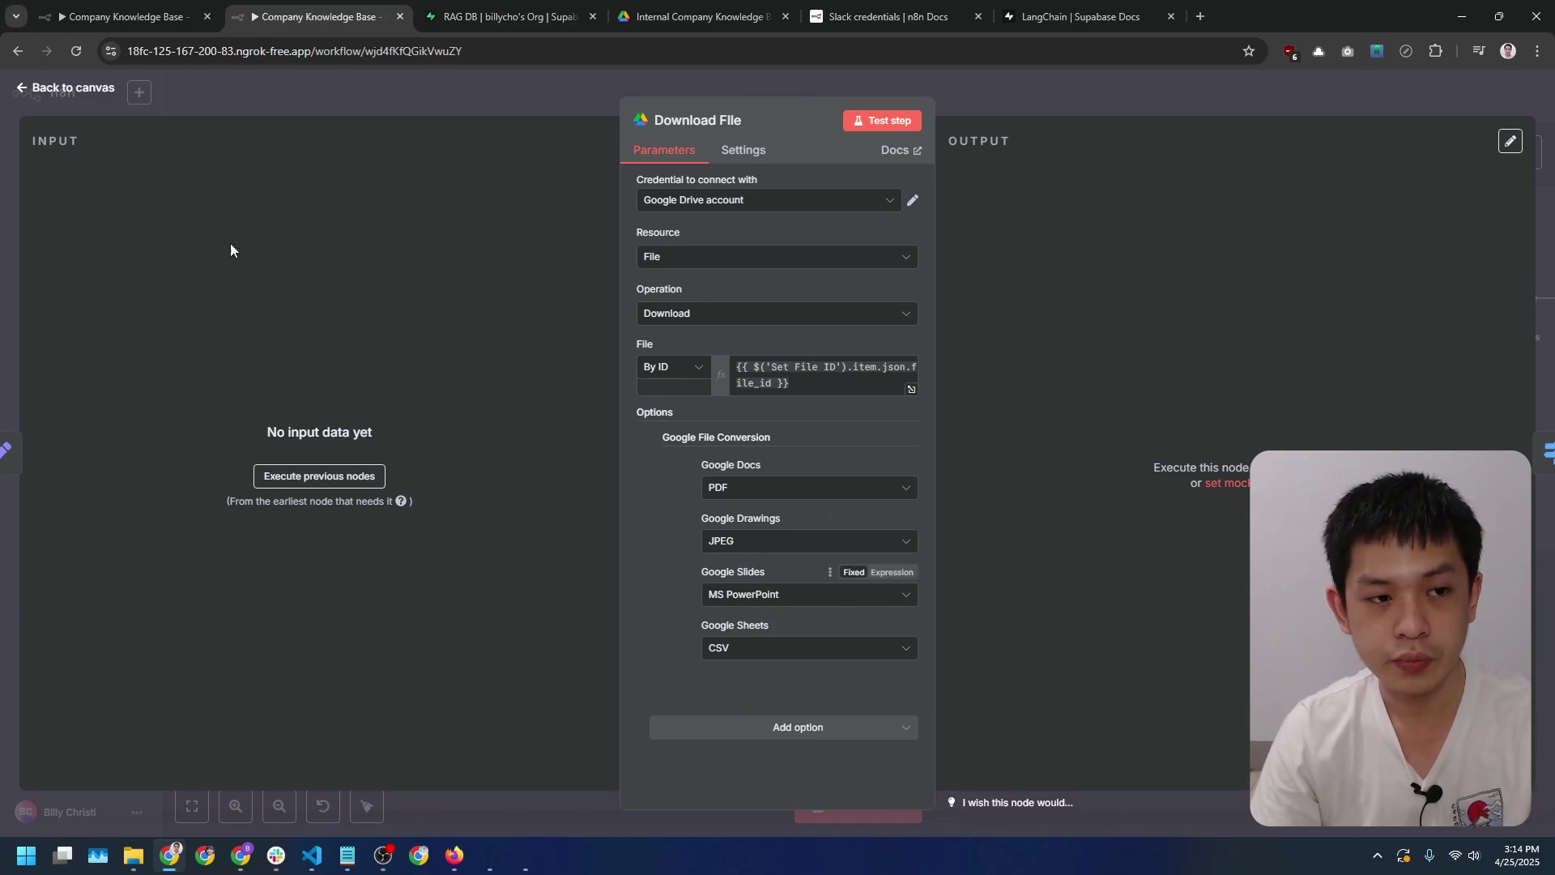
left_click(73, 88)
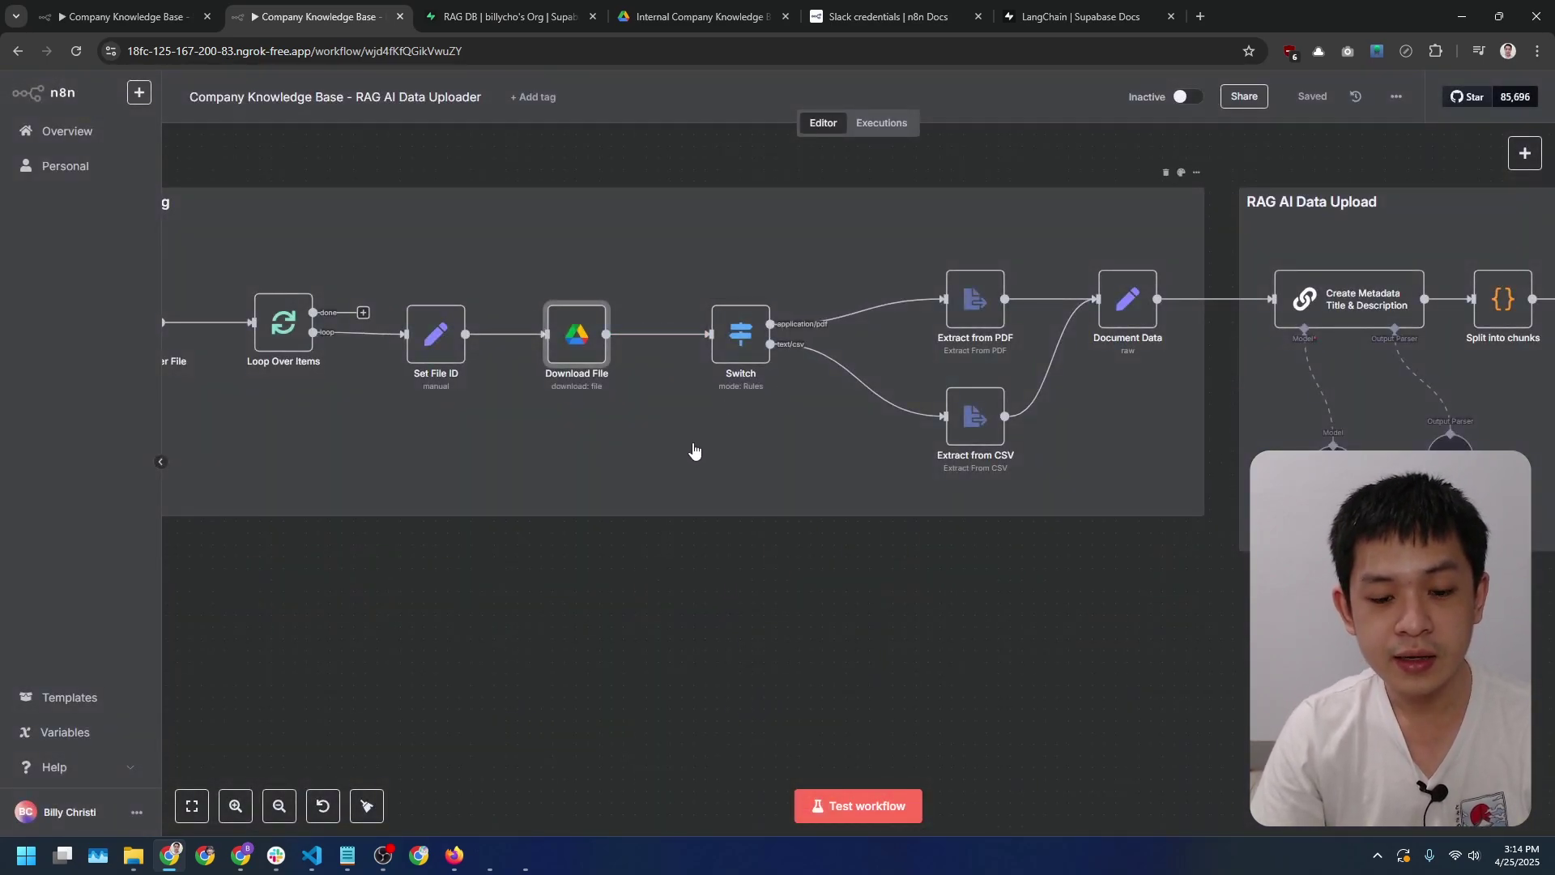
- Examine the Switch and PDF/CSV extraction branches, and check the Document Data node's JSON mapping
scroll(694, 423, "right", 2)
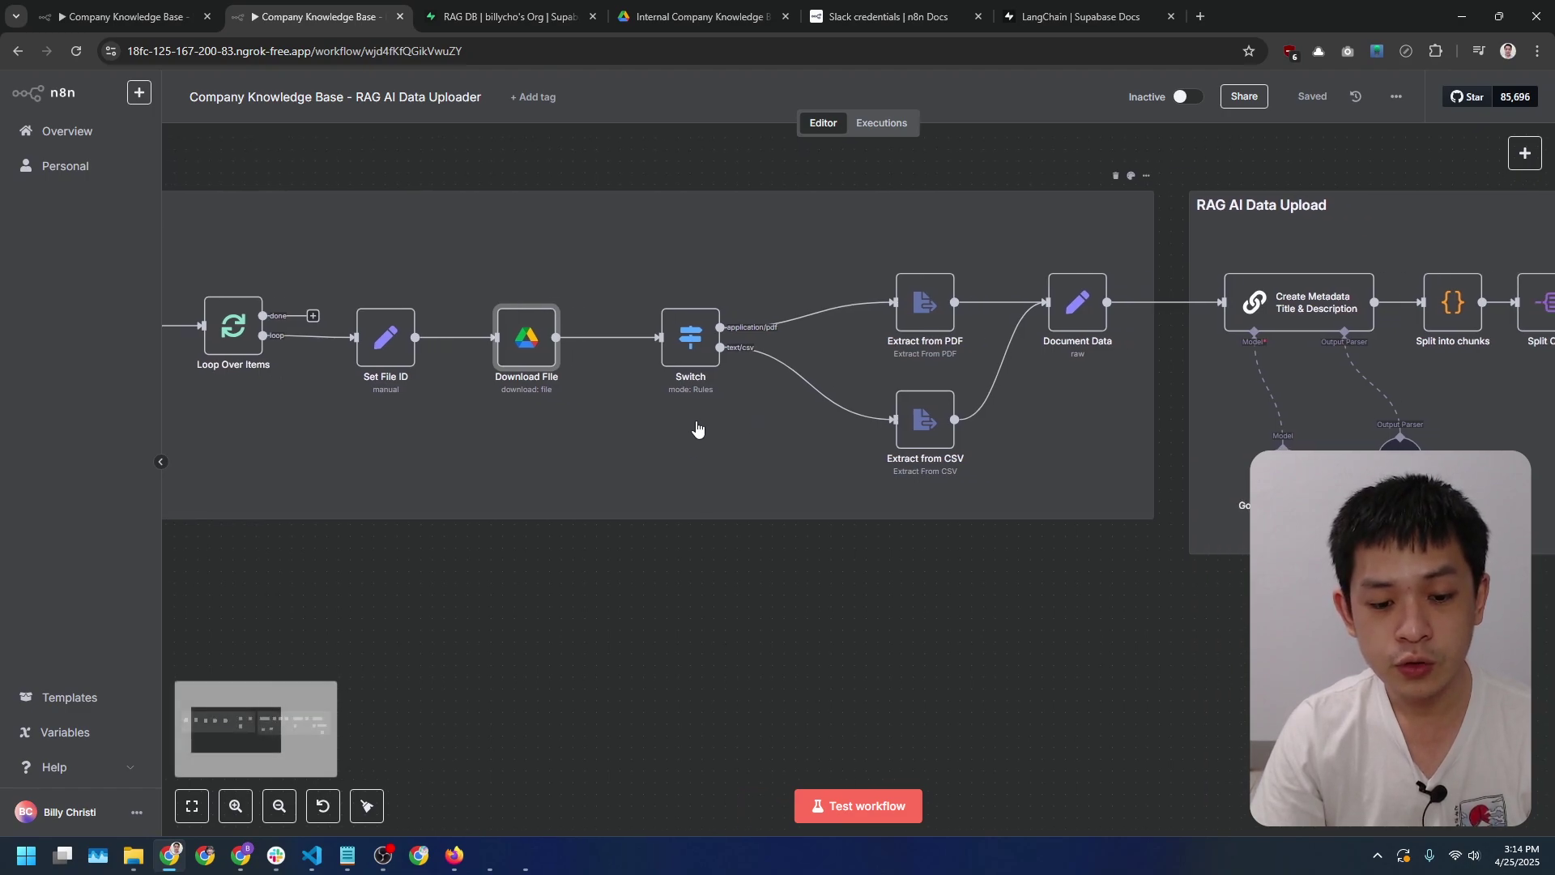
scroll(705, 434, "right", 2)
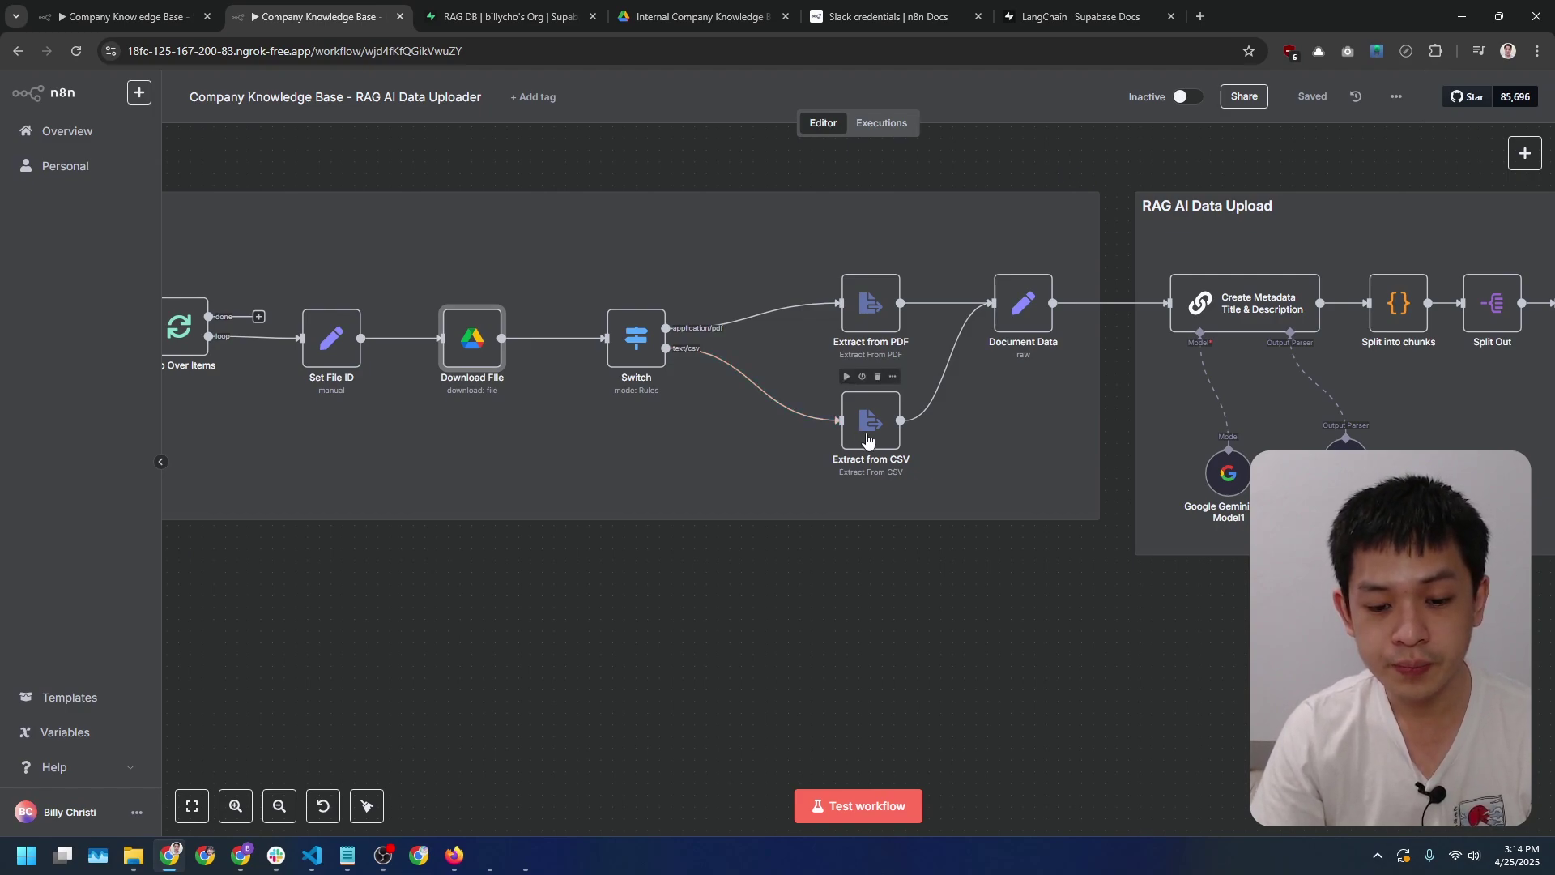
scroll(883, 454, "right", 2)
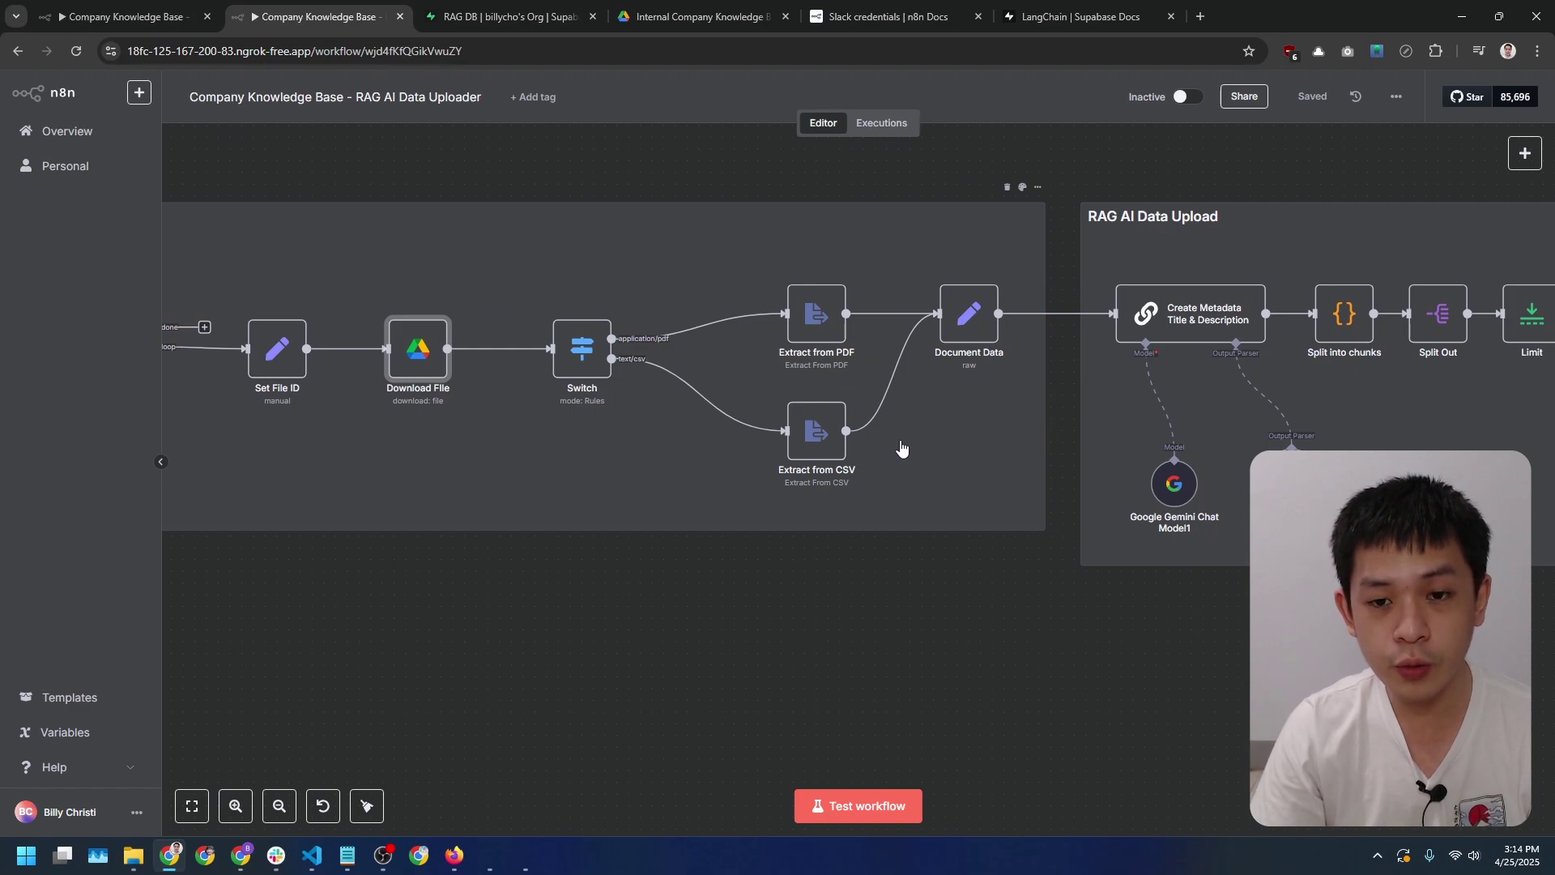
double_click(967, 313)
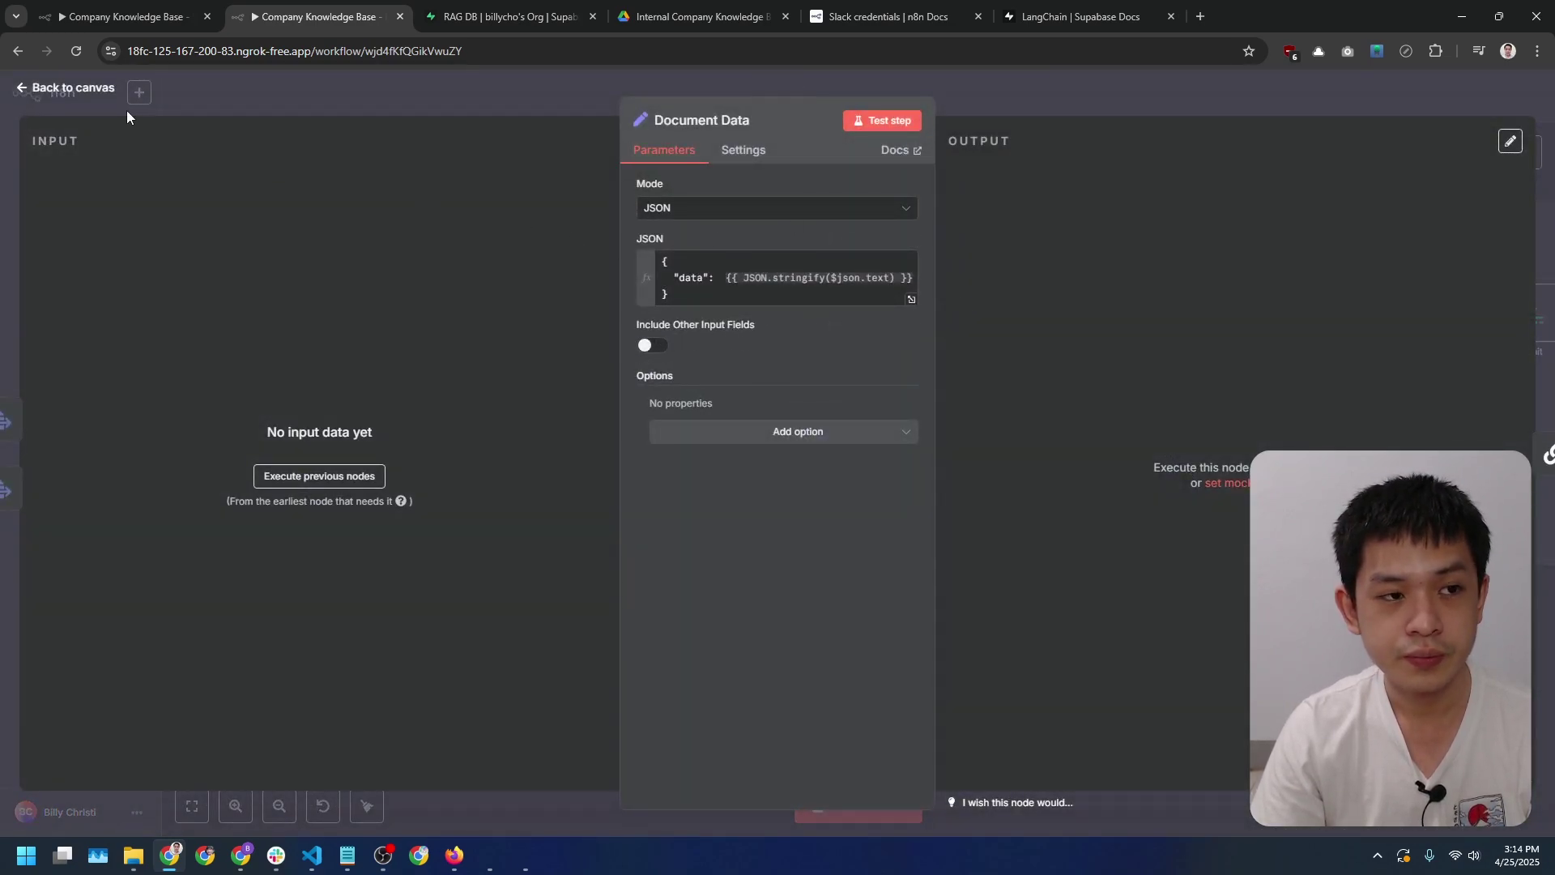
left_click(86, 91)
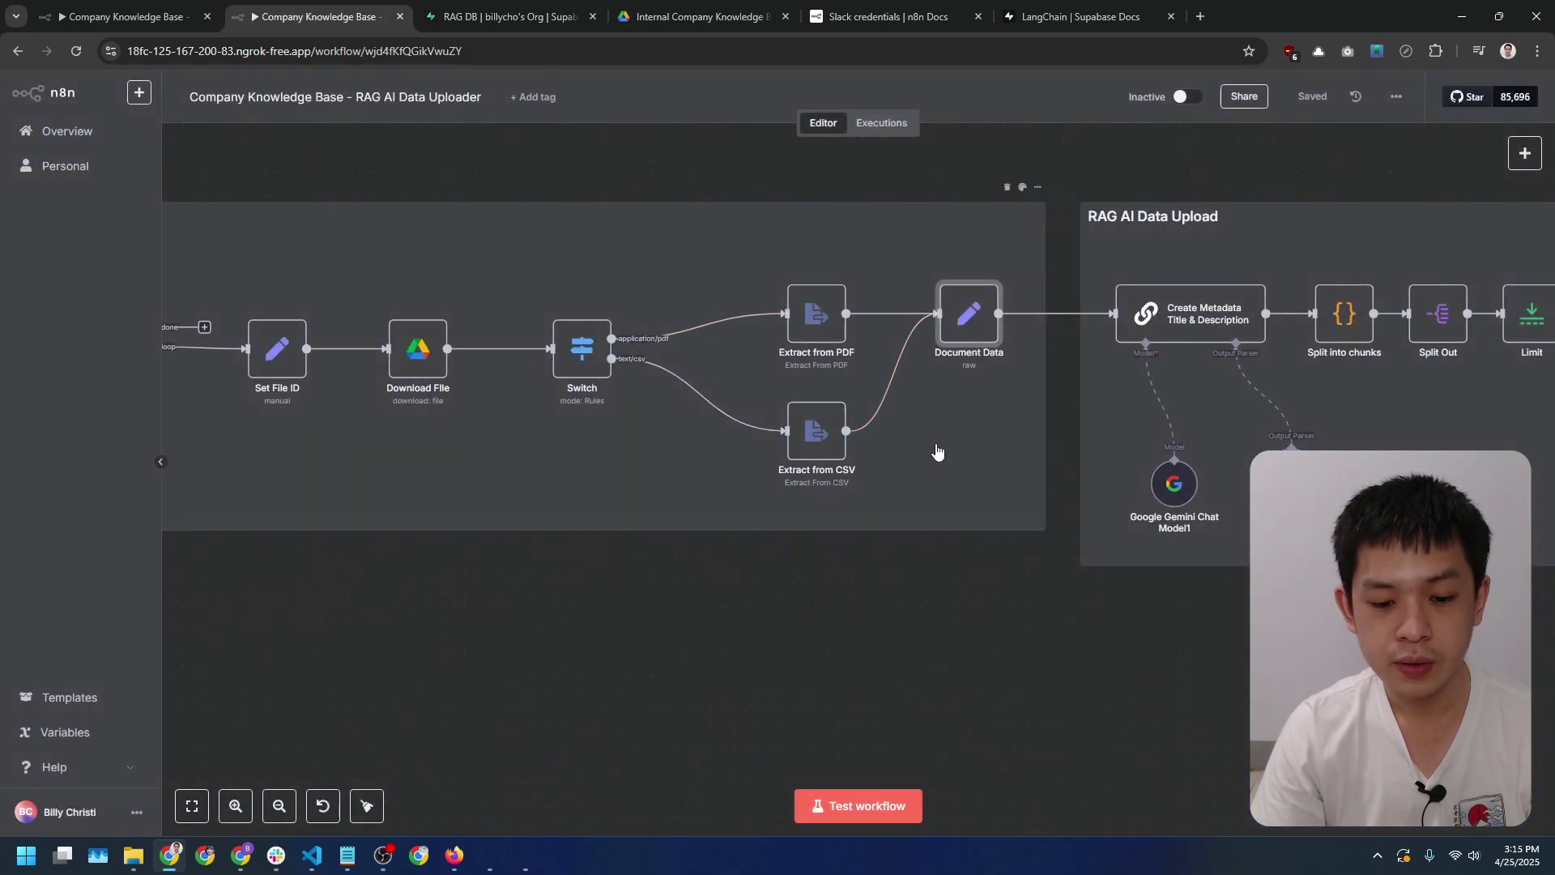
- Check which model the Google Gemini Chat Model1 node uses in the RAG AI Data Upload section
scroll(938, 451, "right", 10)
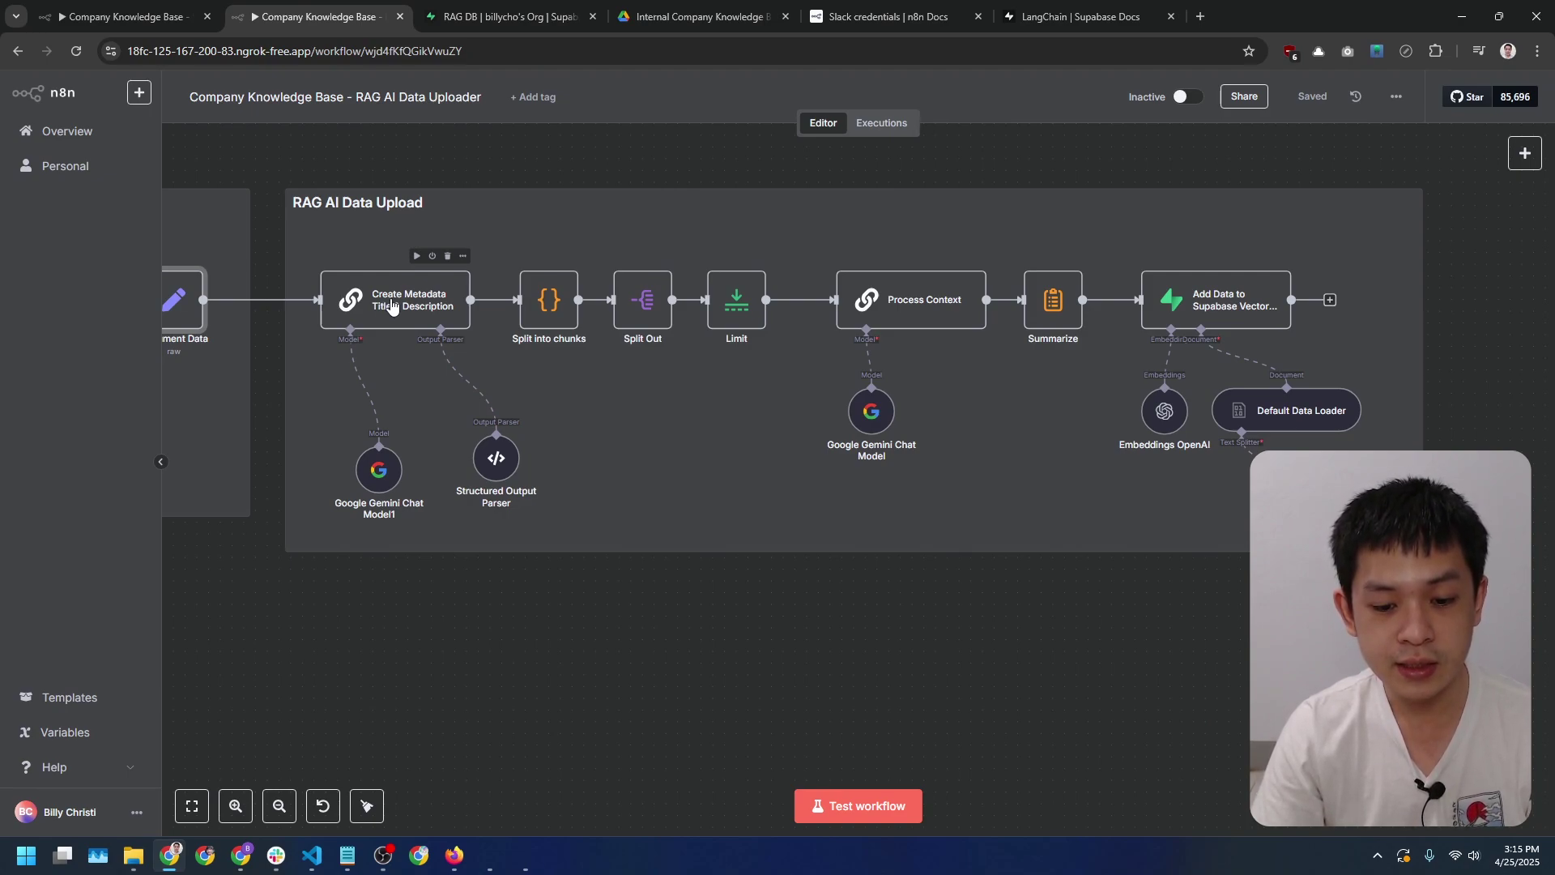
double_click(381, 472)
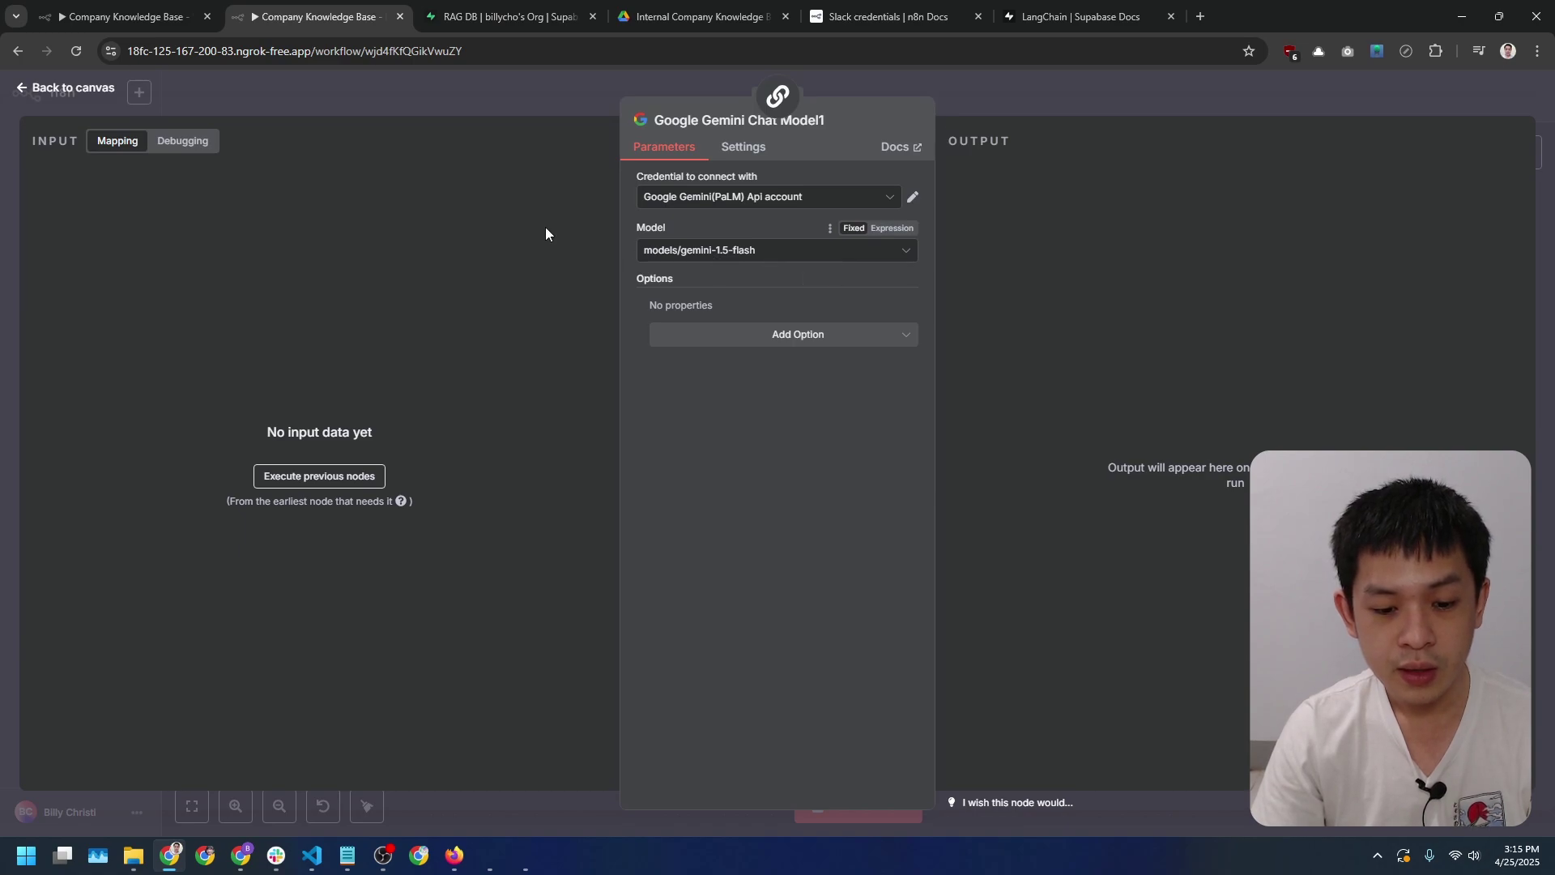
left_click(81, 91)
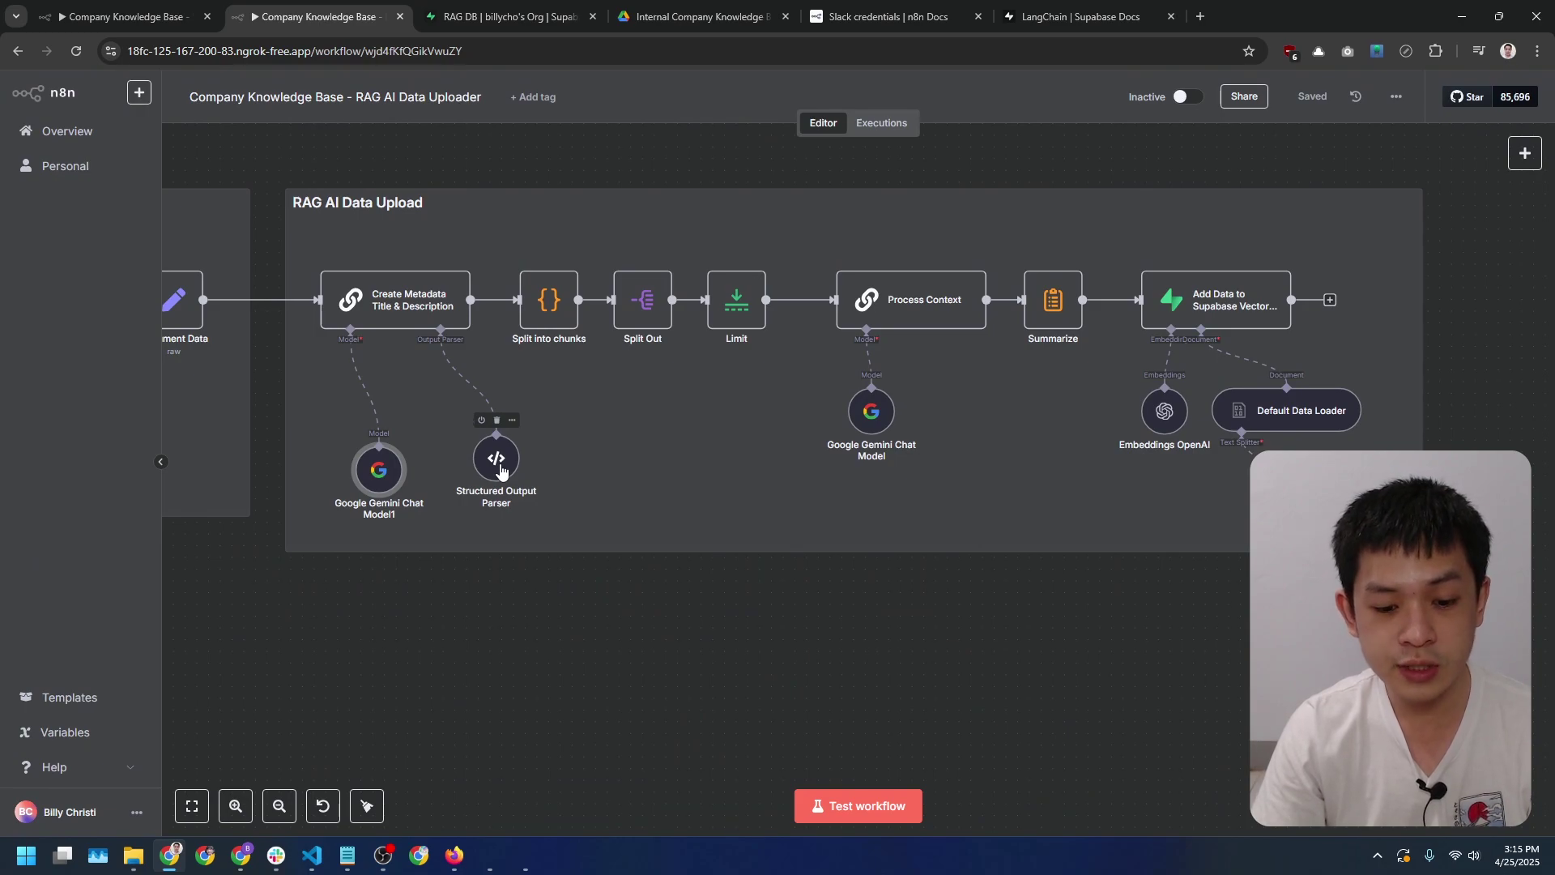
- Read through the full user-message prompt of the Create Metadata Title & Description node, then return to the canvas
double_click(409, 305)
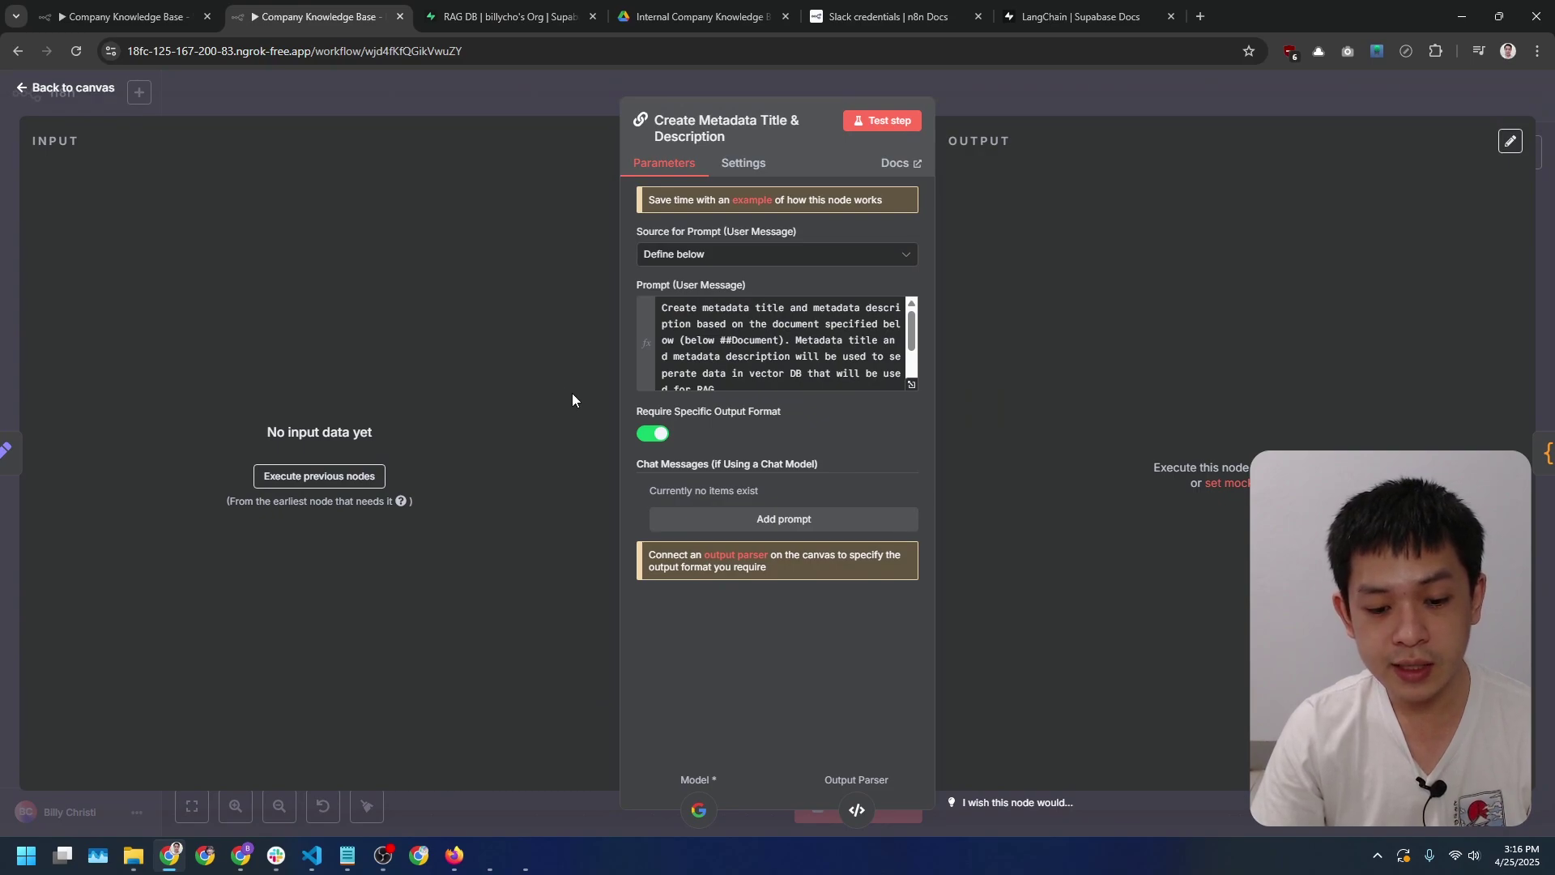
scroll(736, 354, "down", 2)
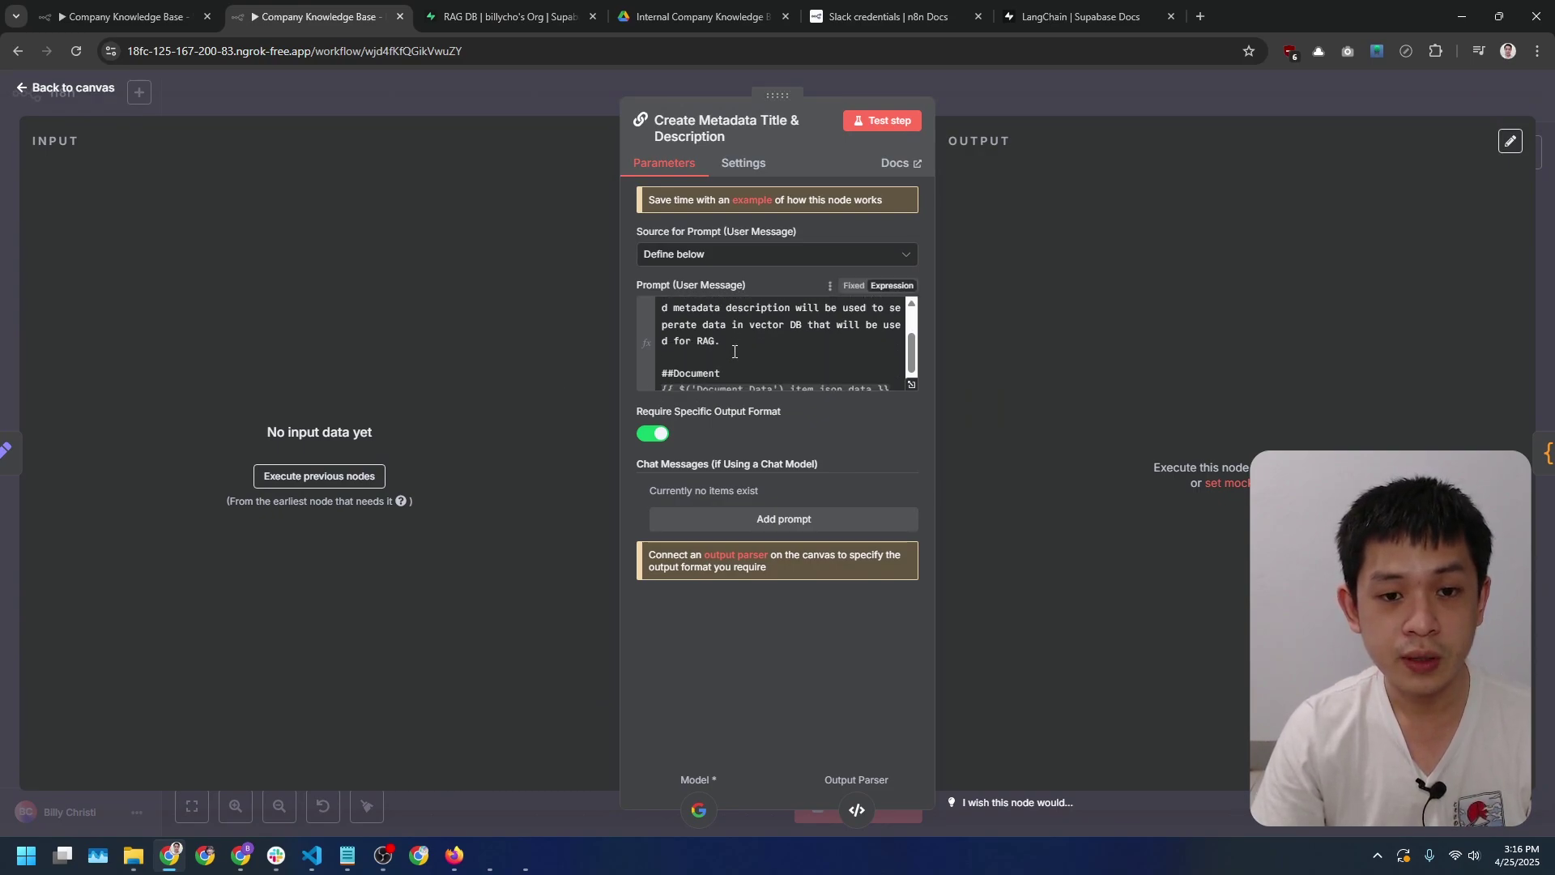
scroll(736, 355, "up", 2)
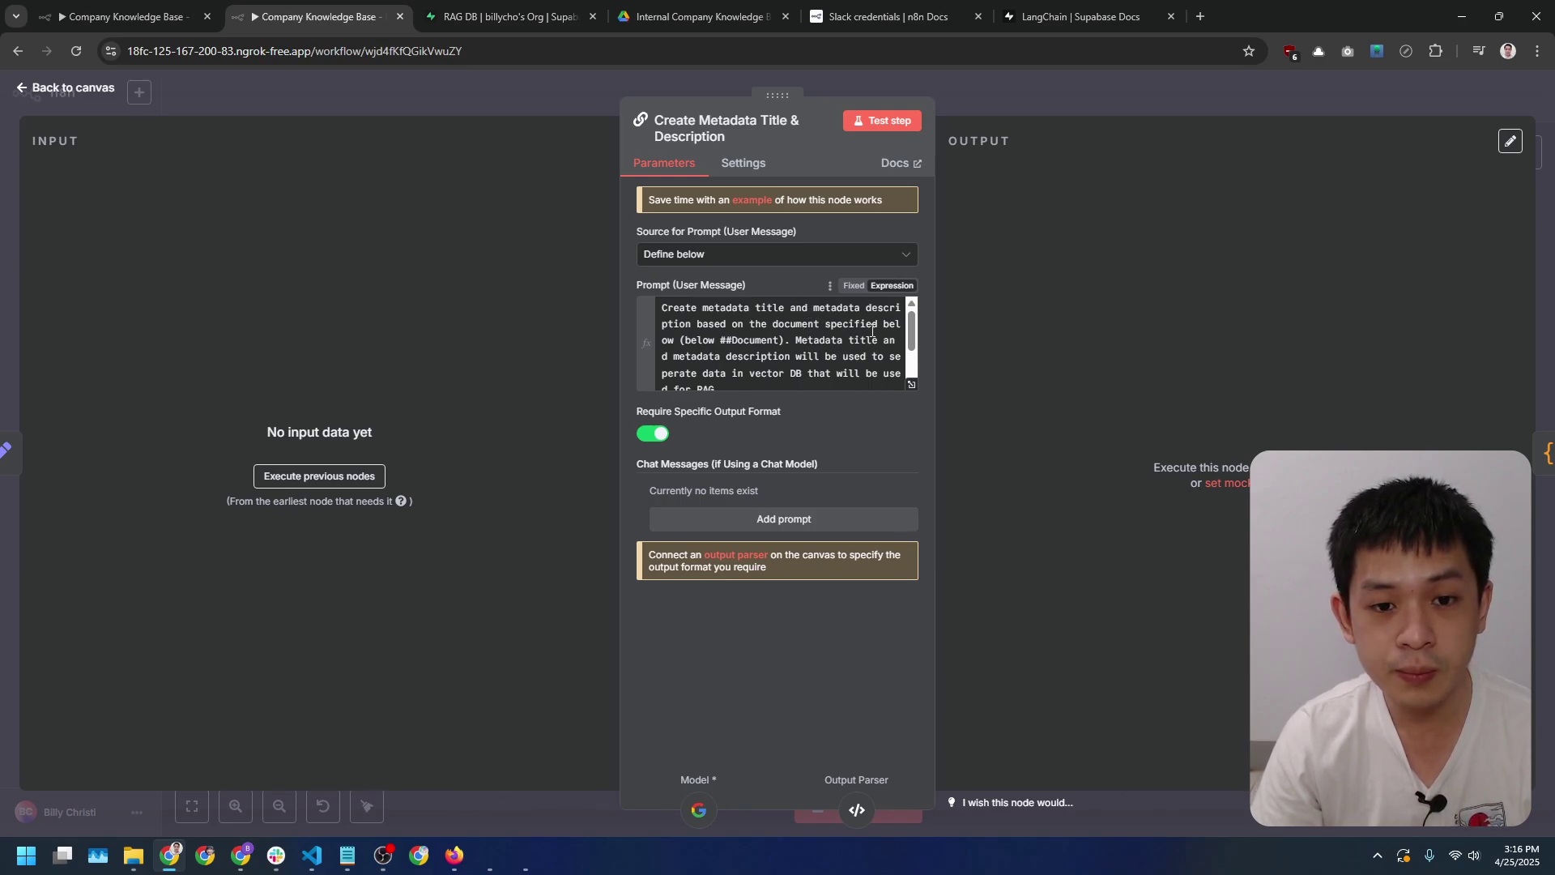
scroll(751, 351, "down", 2)
scroll(751, 350, "up", 2)
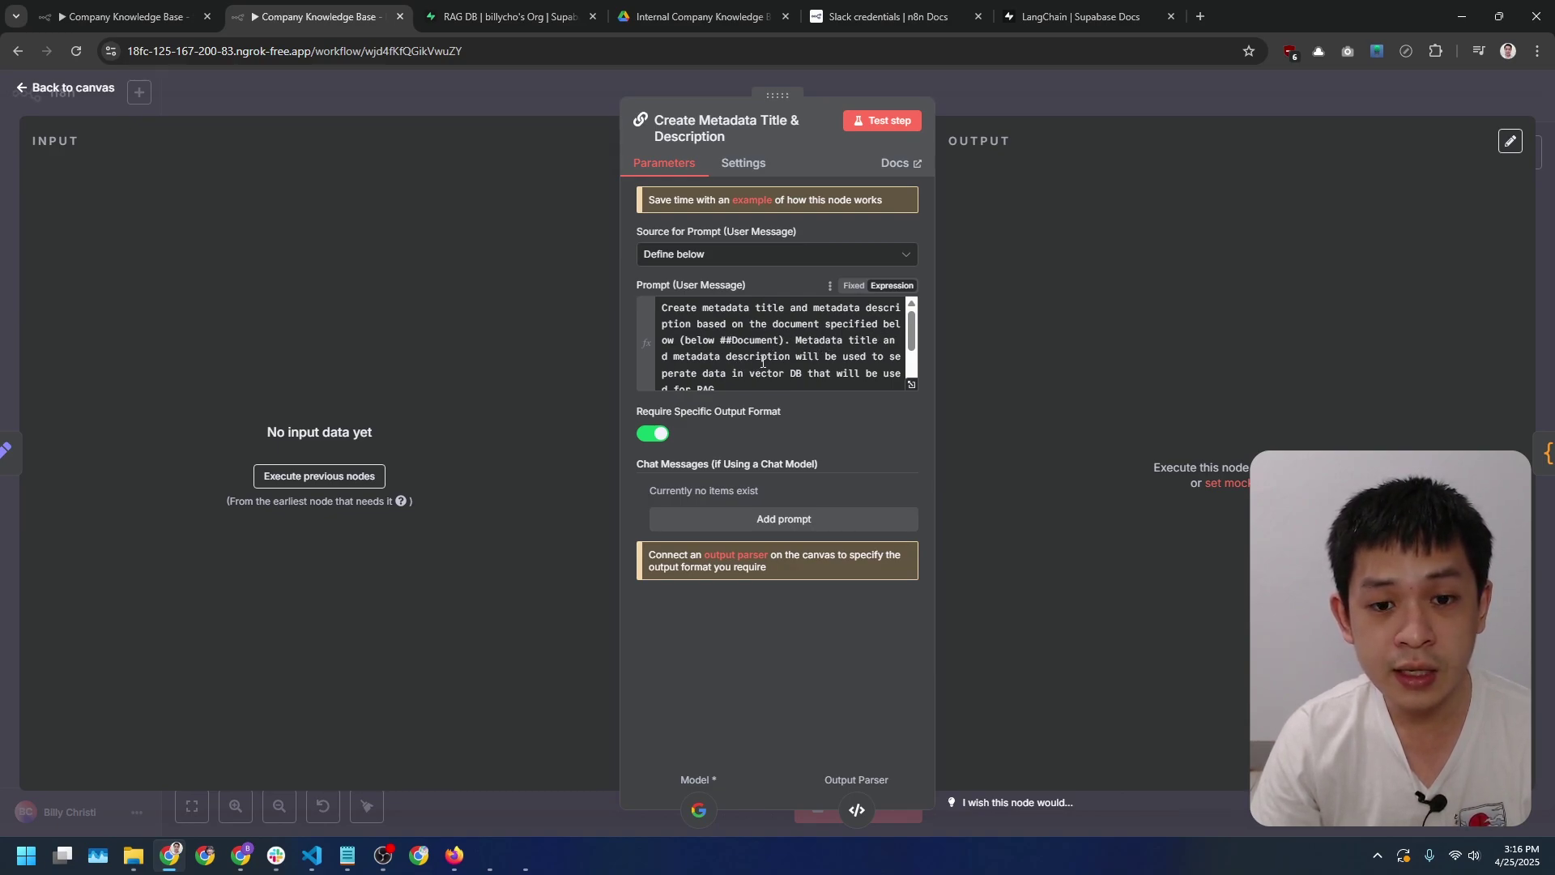
scroll(840, 365, "down", 2)
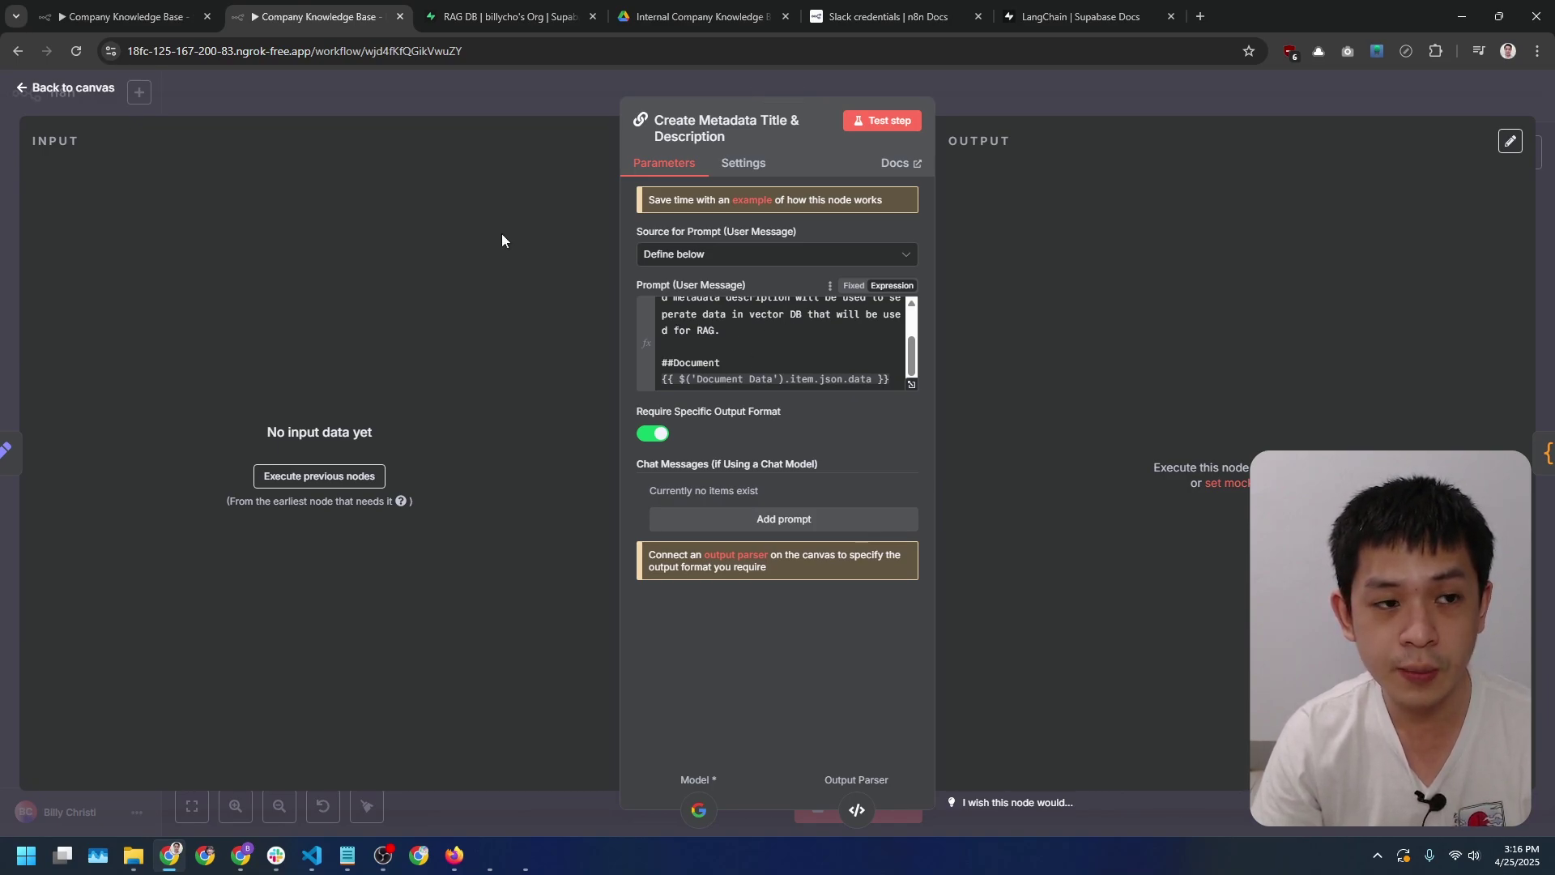
left_click(68, 92)
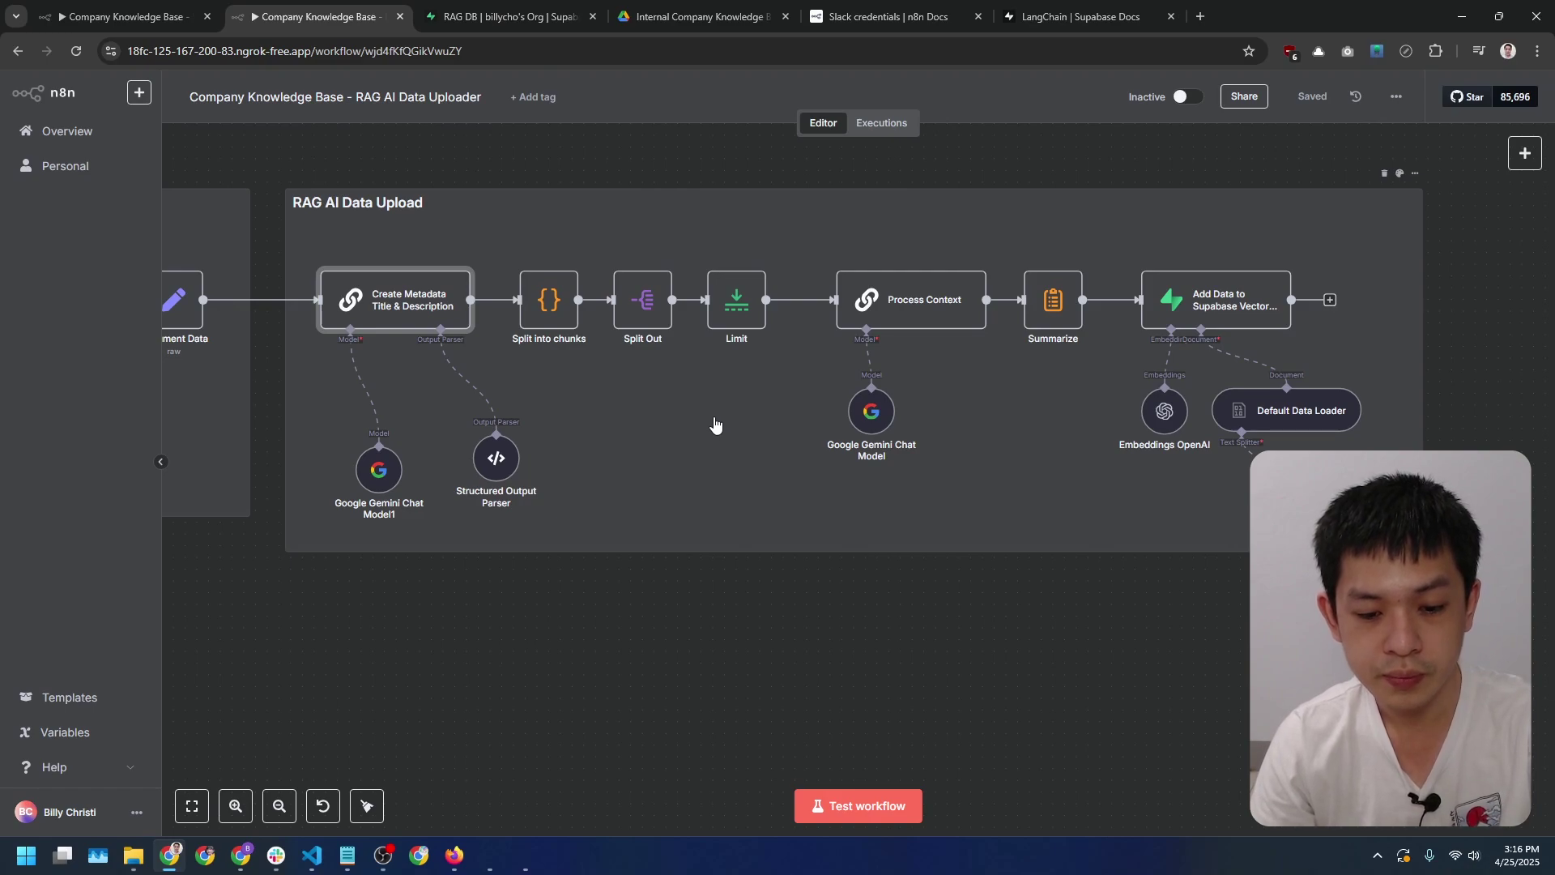
- Review the JavaScript chunk size and overlap settings in the Split into chunks node
left_click_drag(738, 430, 698, 430)
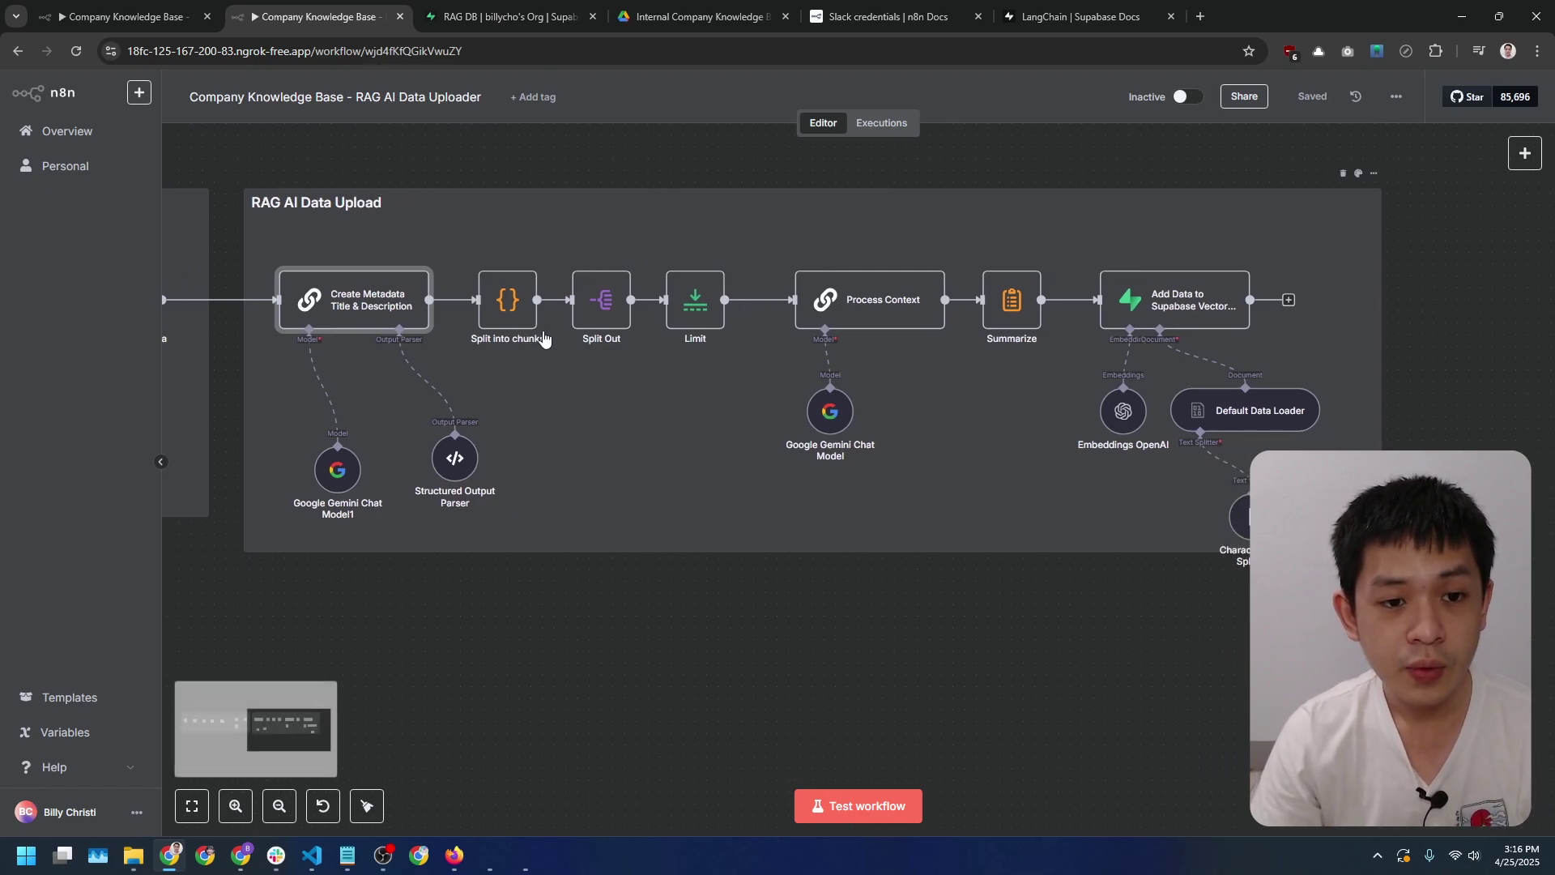
double_click(496, 315)
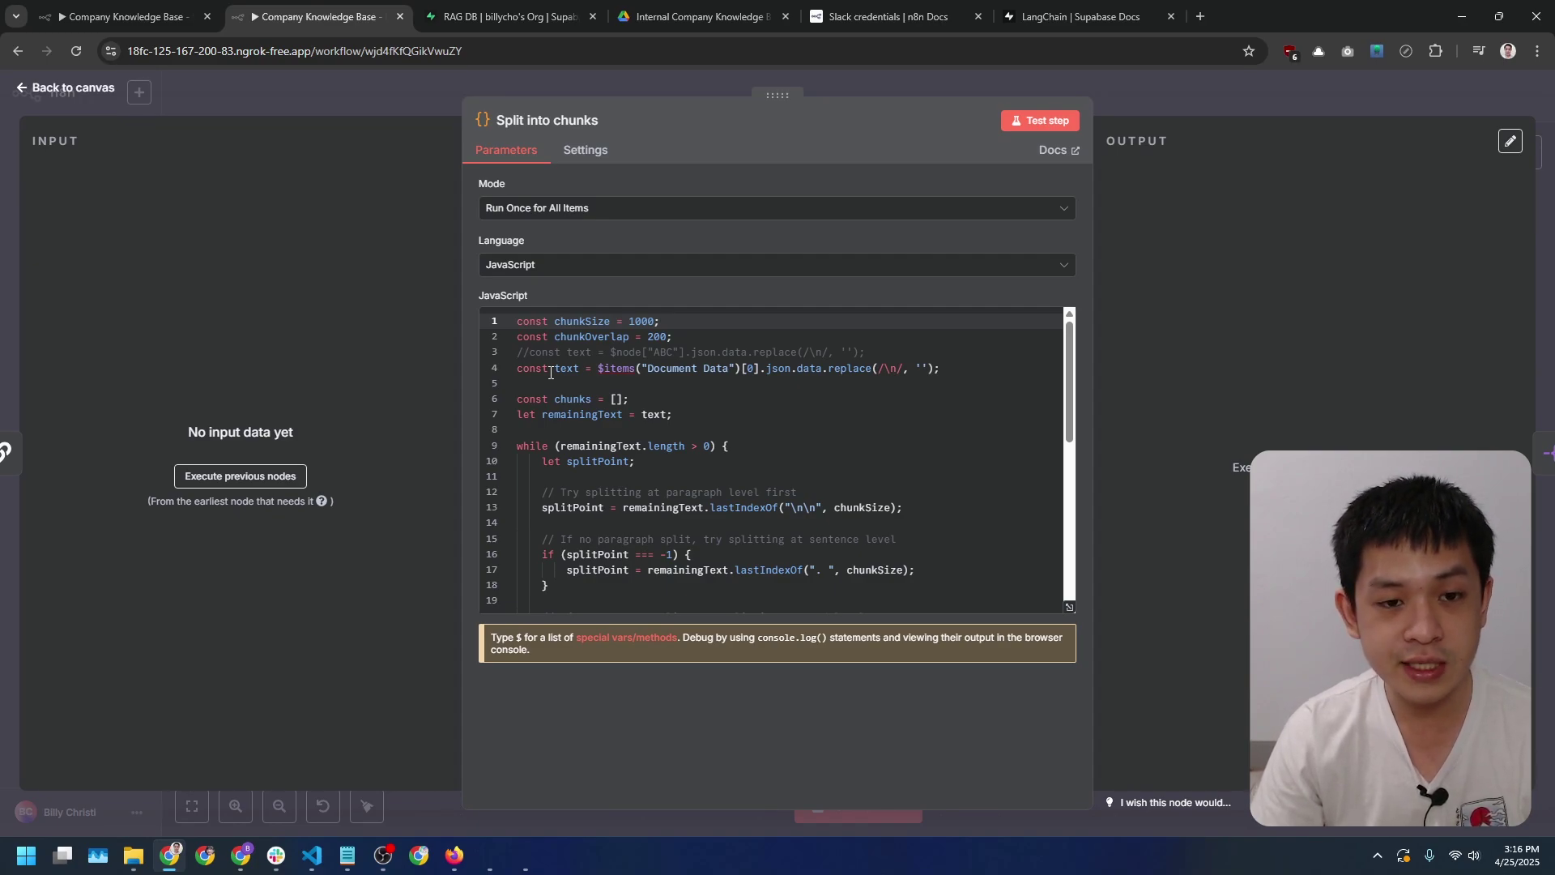
left_click(48, 91)
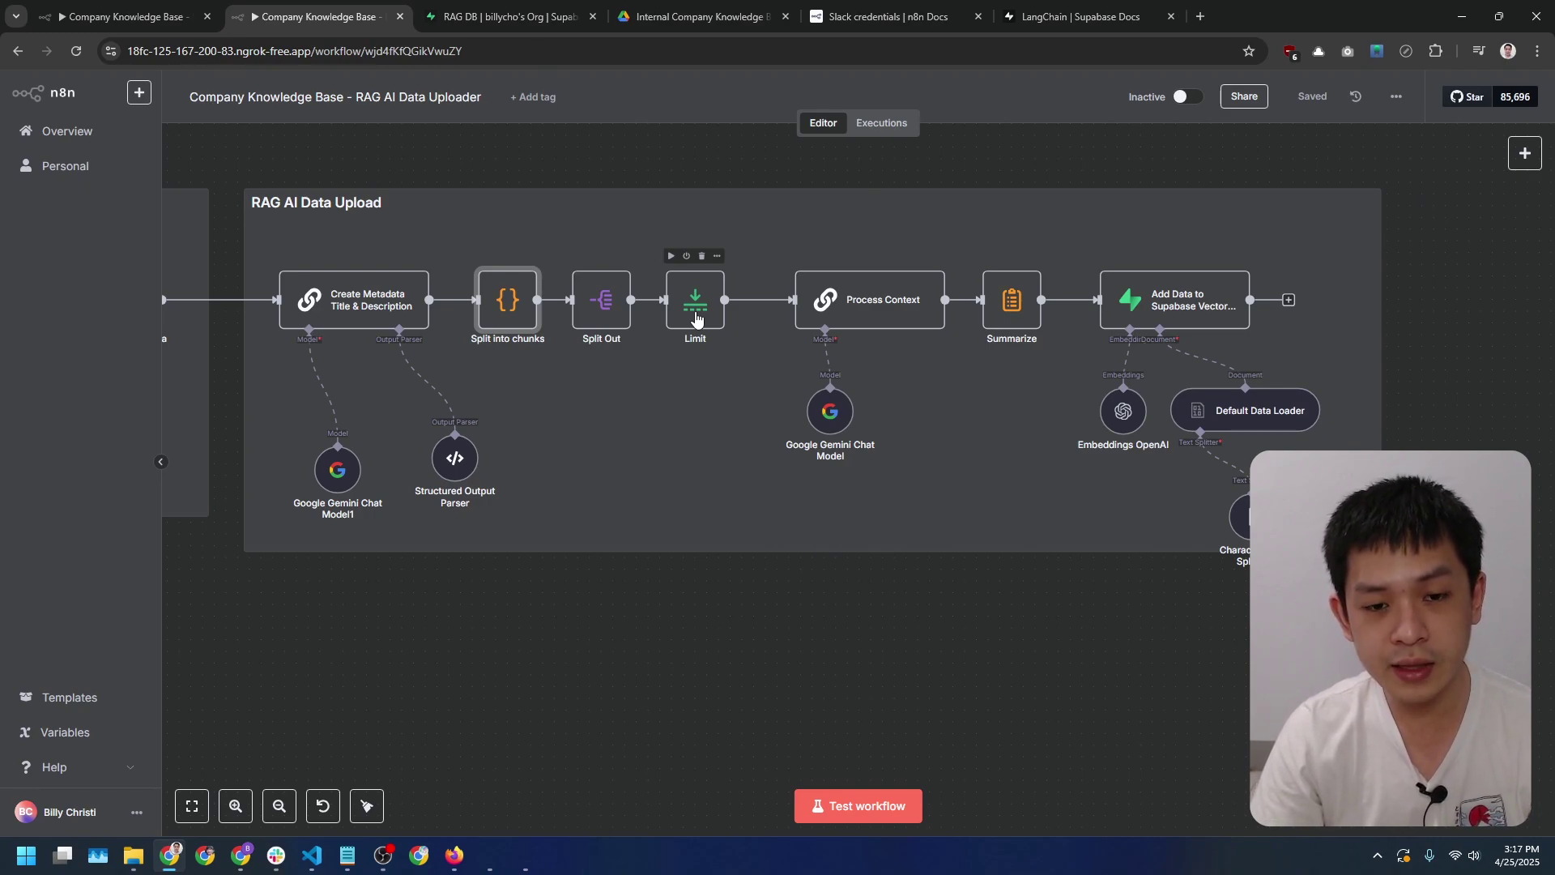
- Review the Limit node's item settings and the model selection of the Gemini Chat Model attached to Process Context
double_click(695, 314)
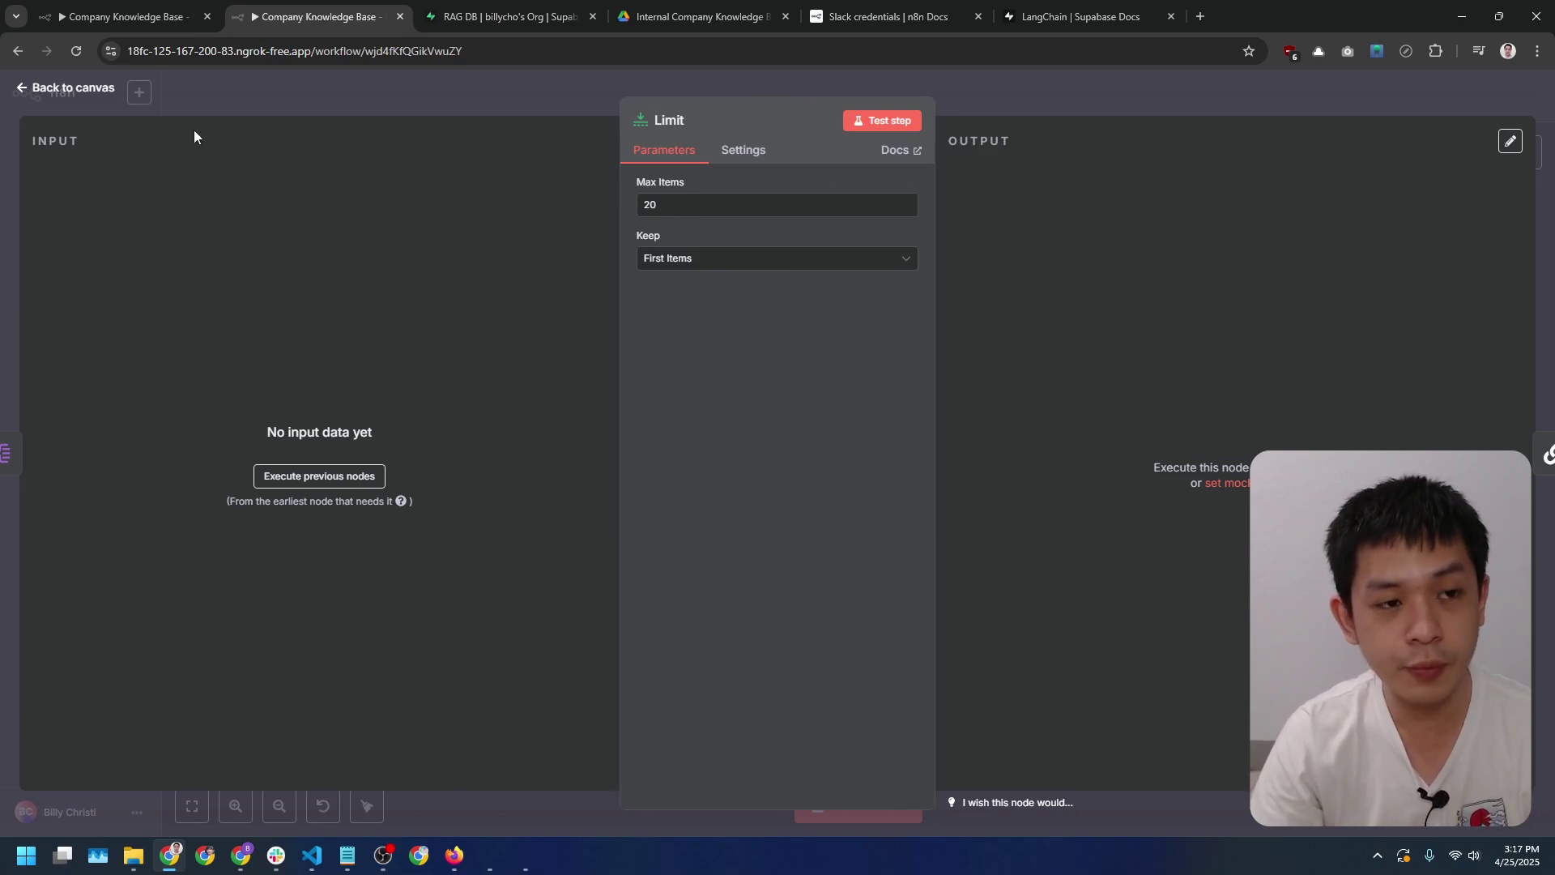
left_click(67, 90)
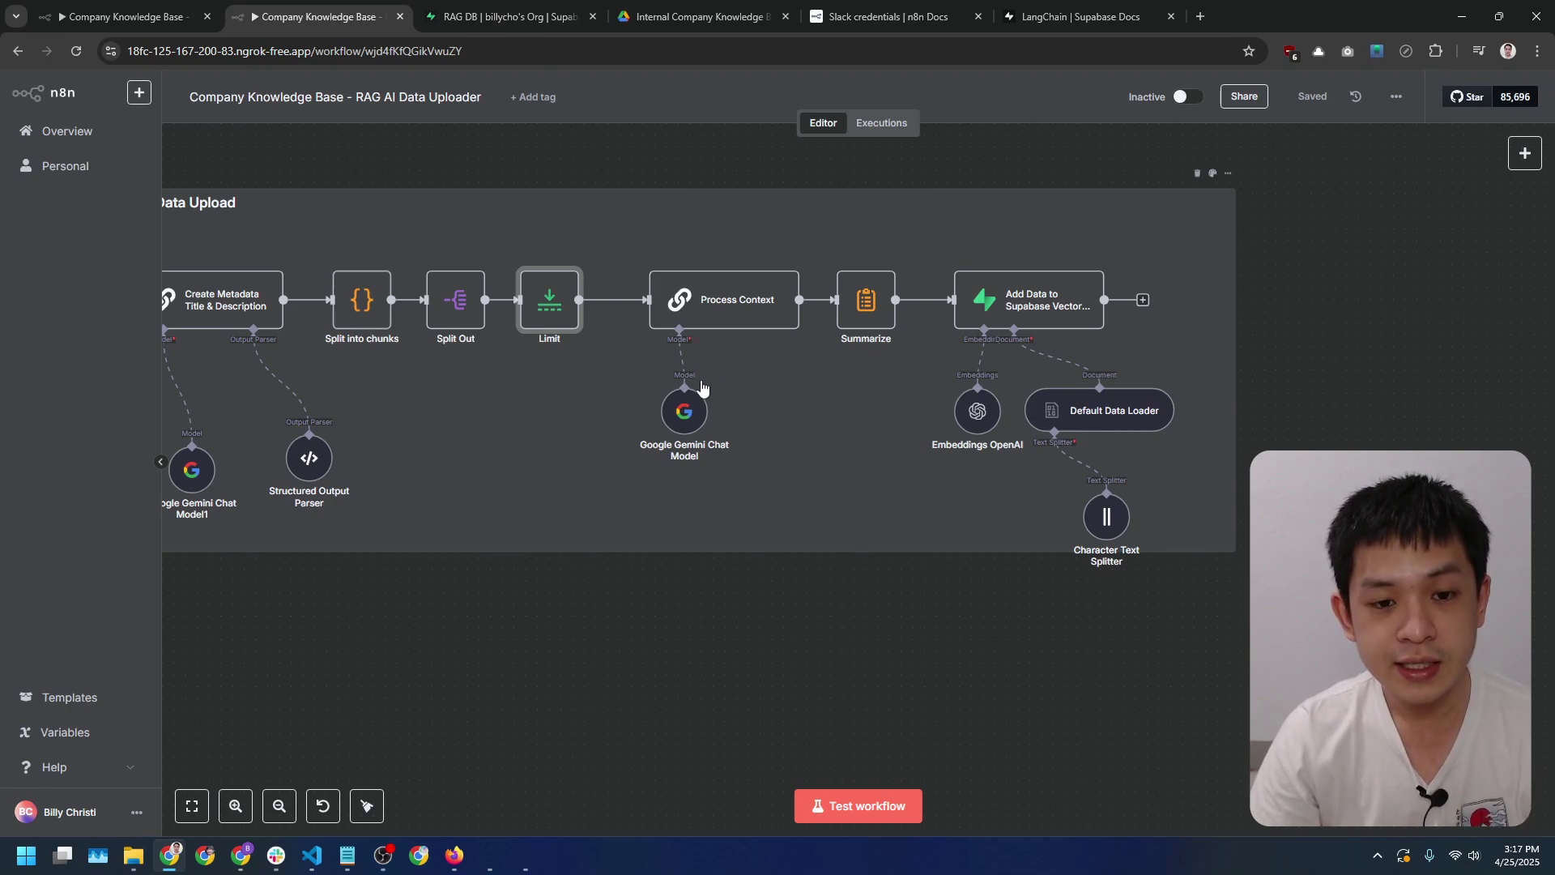
double_click(688, 417)
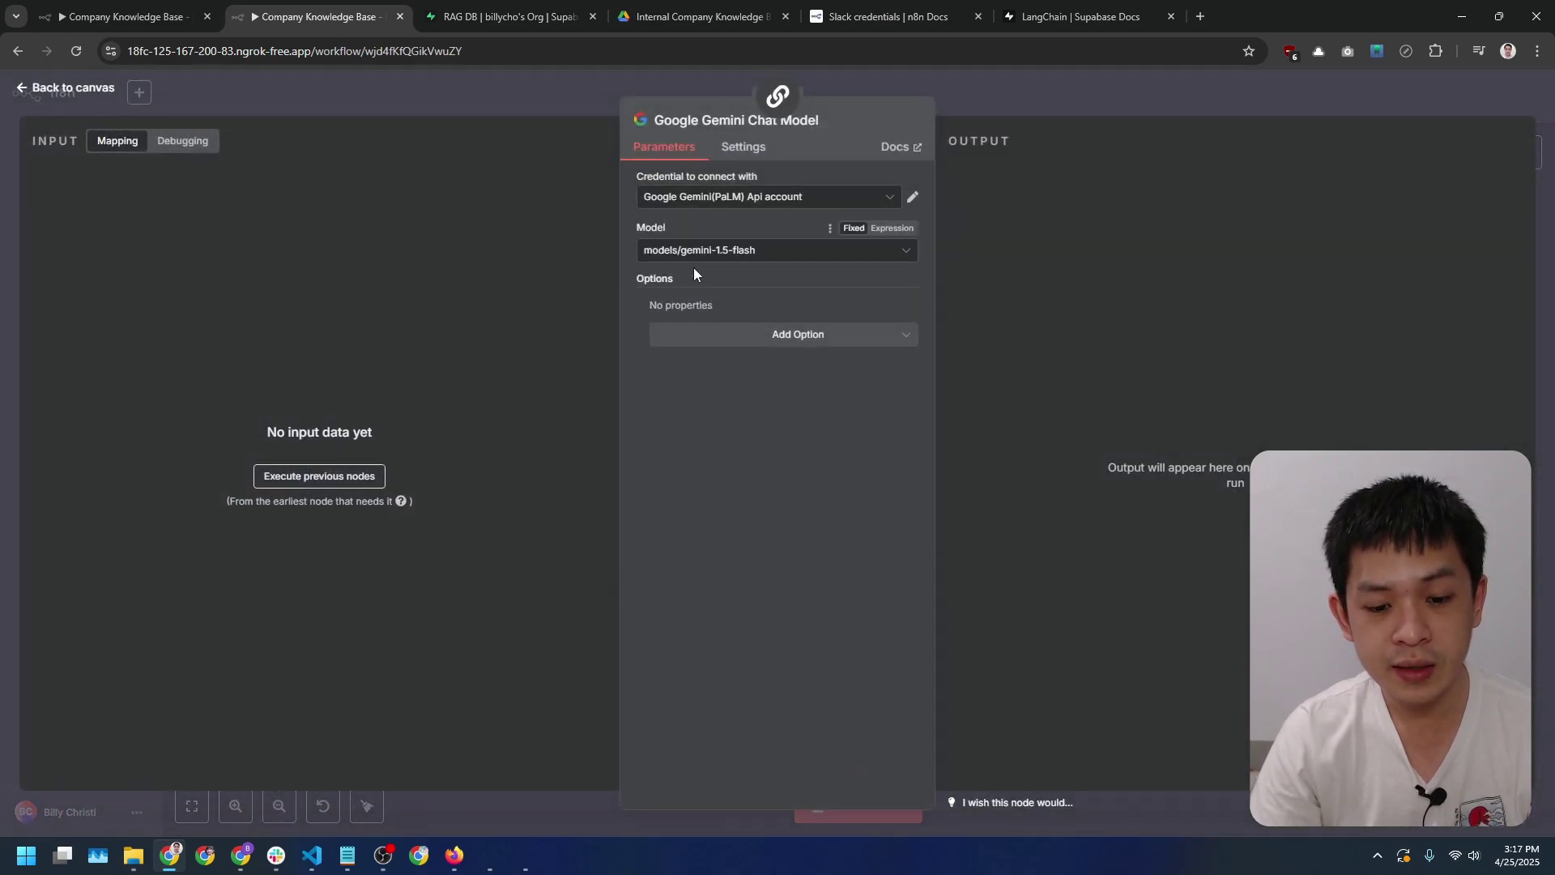
left_click(50, 92)
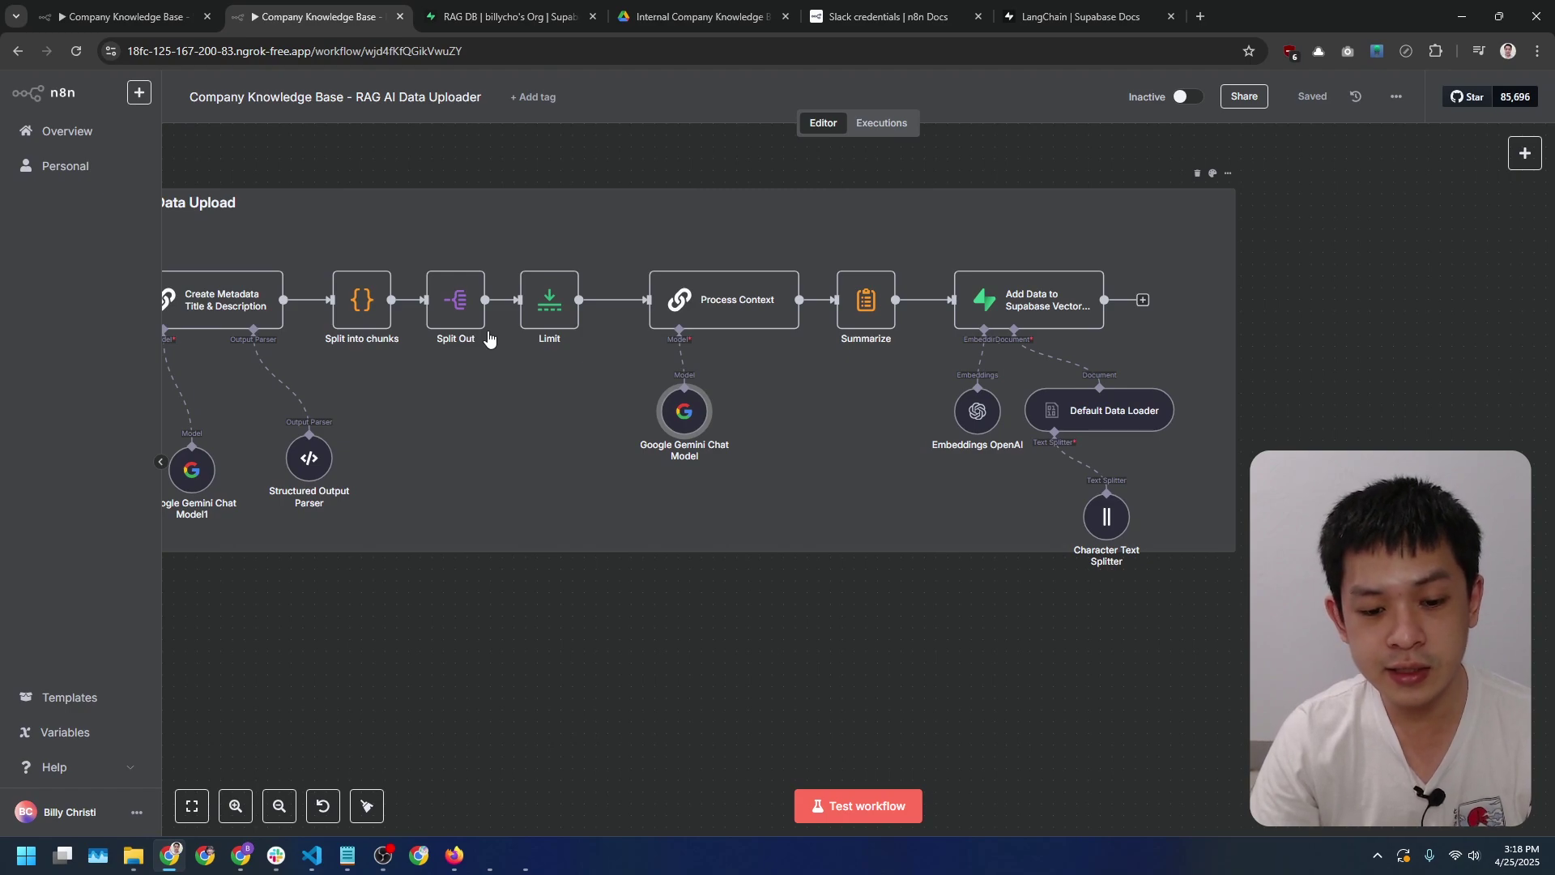
- Read through the user-message prompt of the Process Context node, including its document, chunk and output-format sections
double_click(713, 306)
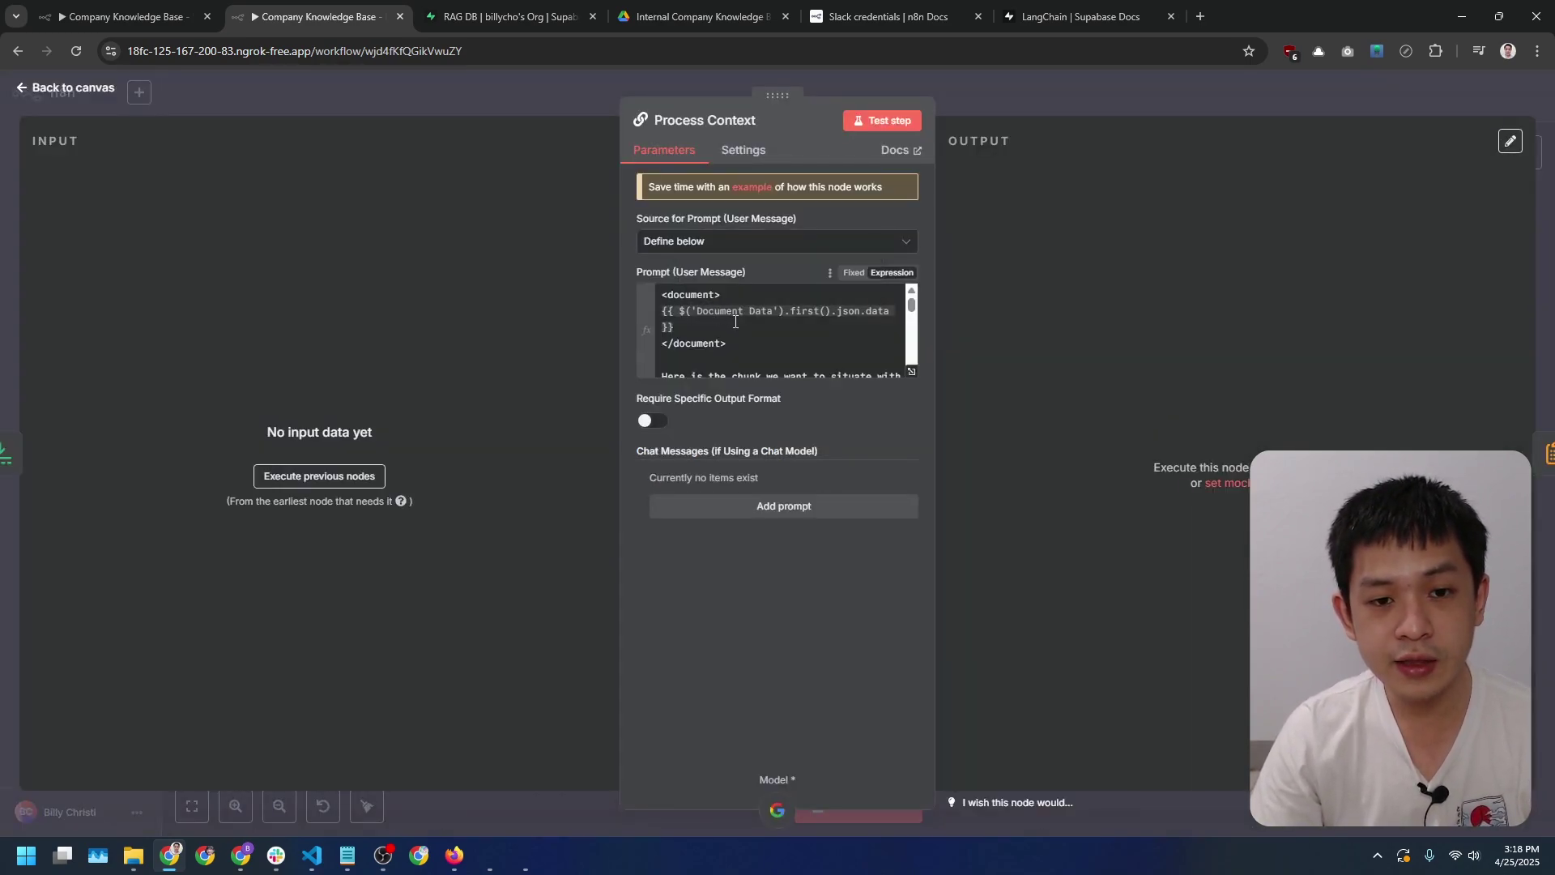
scroll(806, 329, "down", 10)
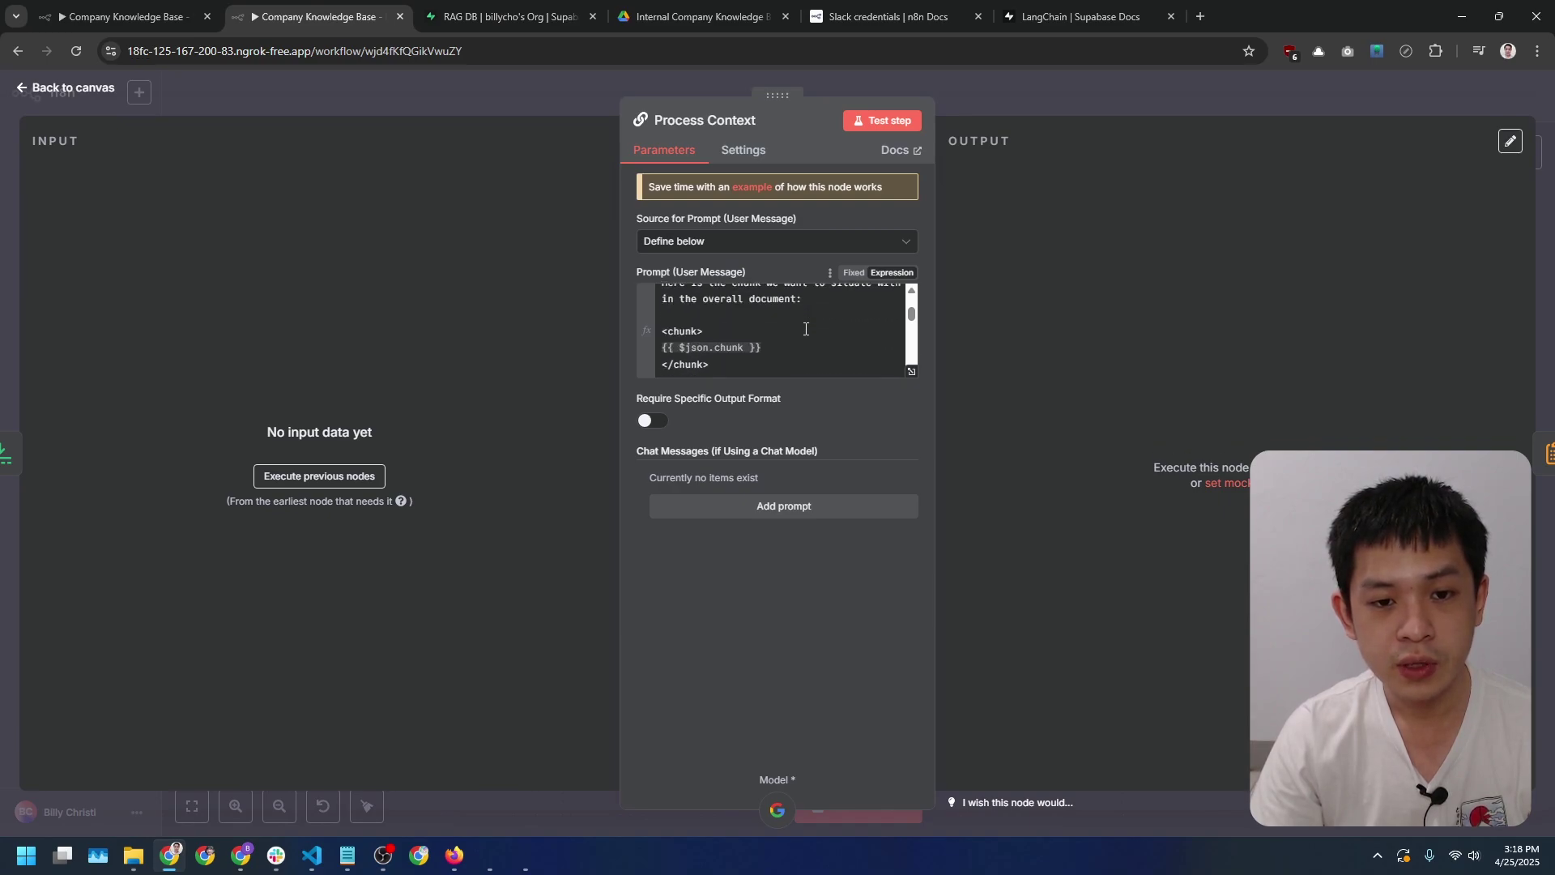
scroll(806, 329, "up", 10)
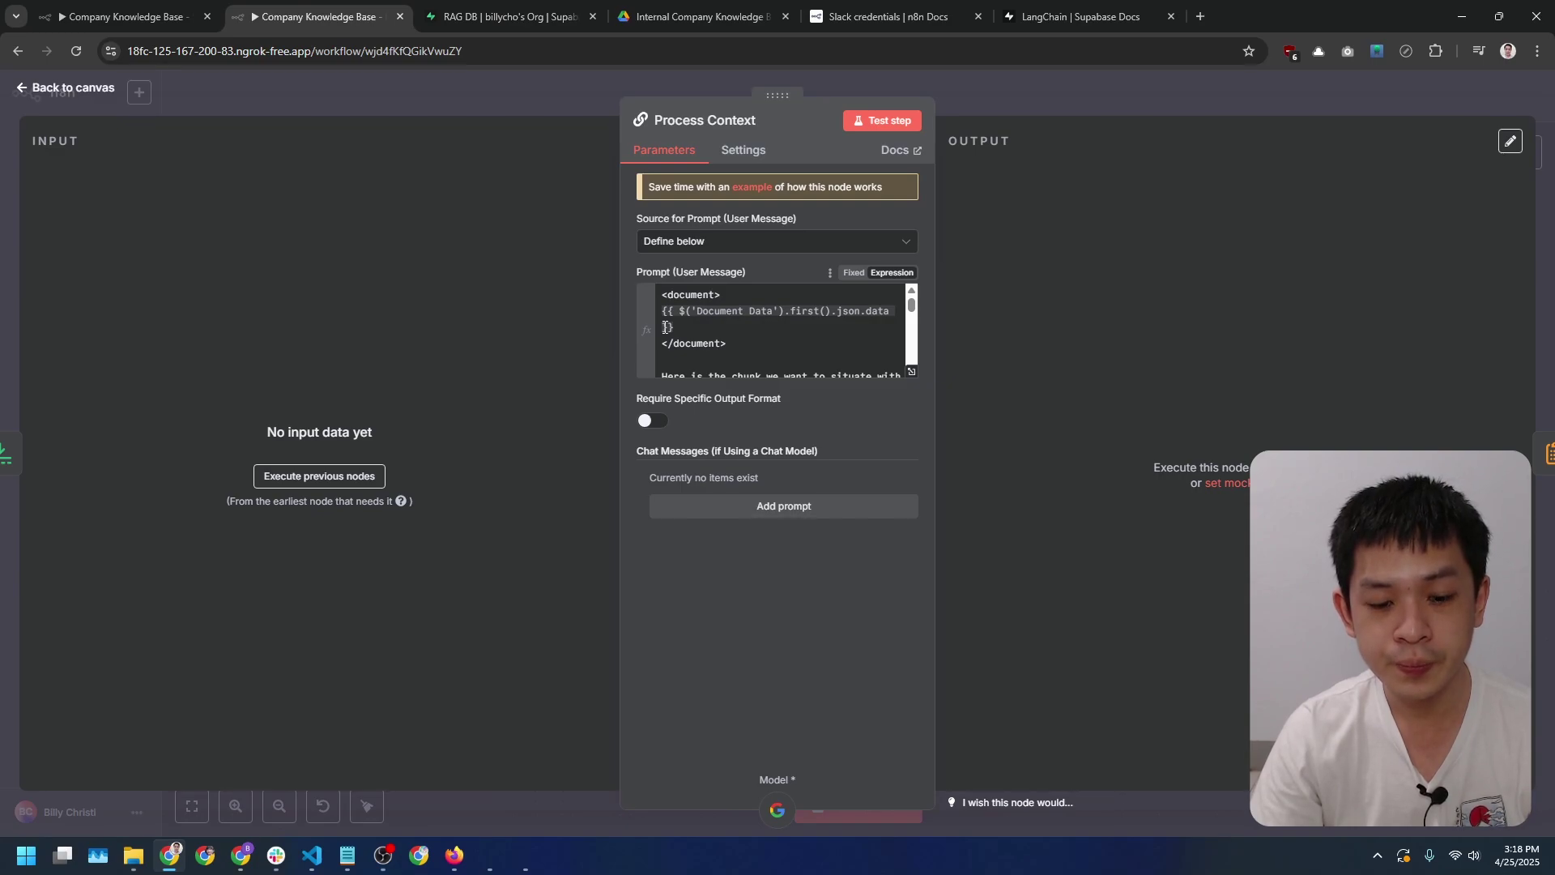
scroll(720, 342, "down", 5)
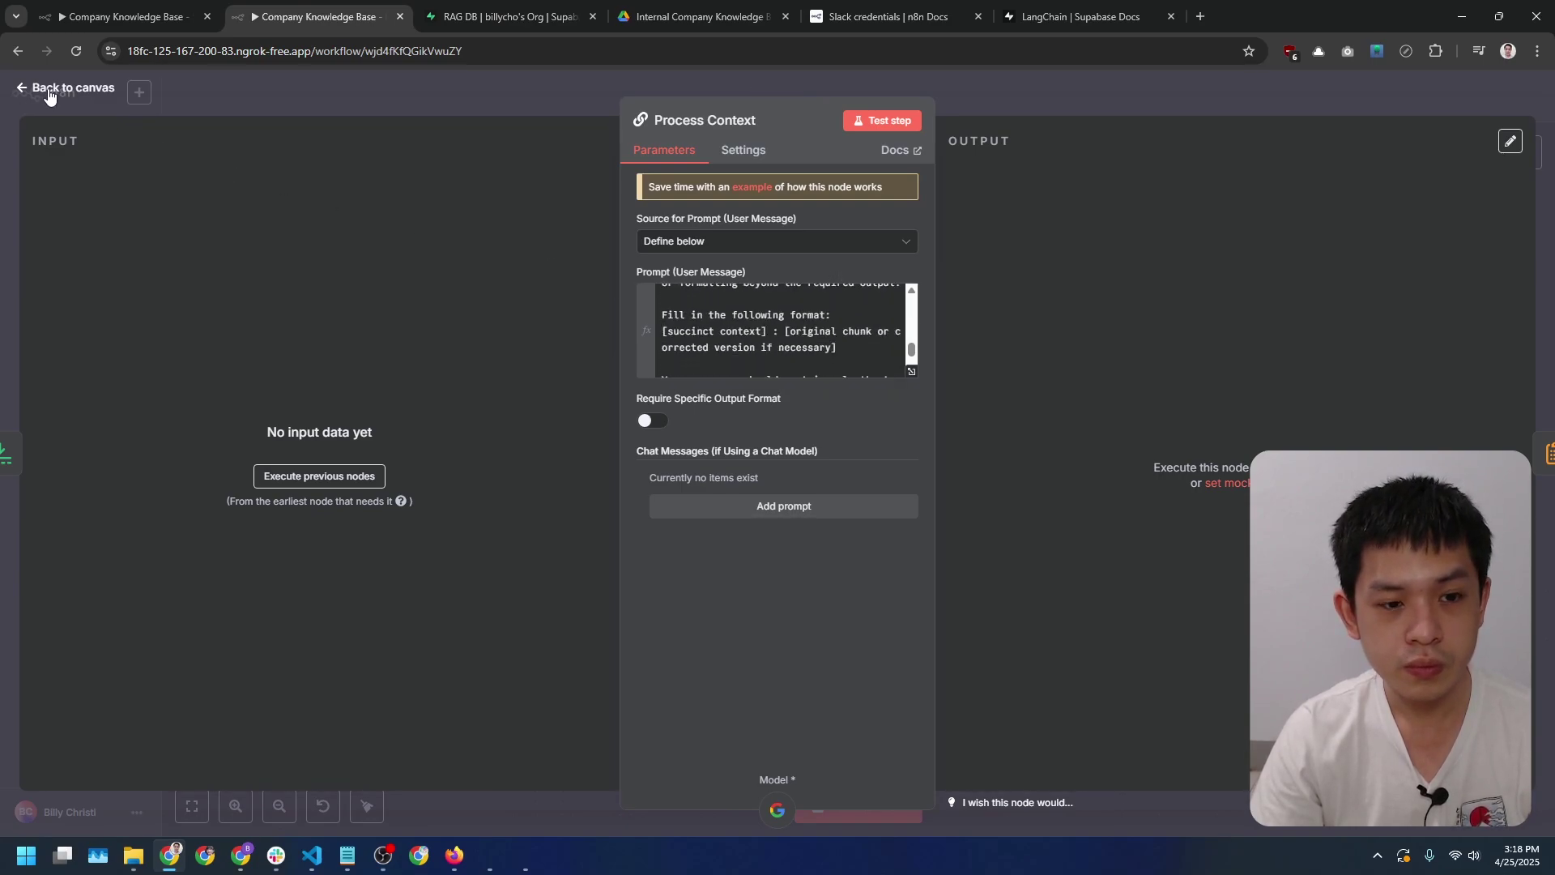
left_click(61, 87)
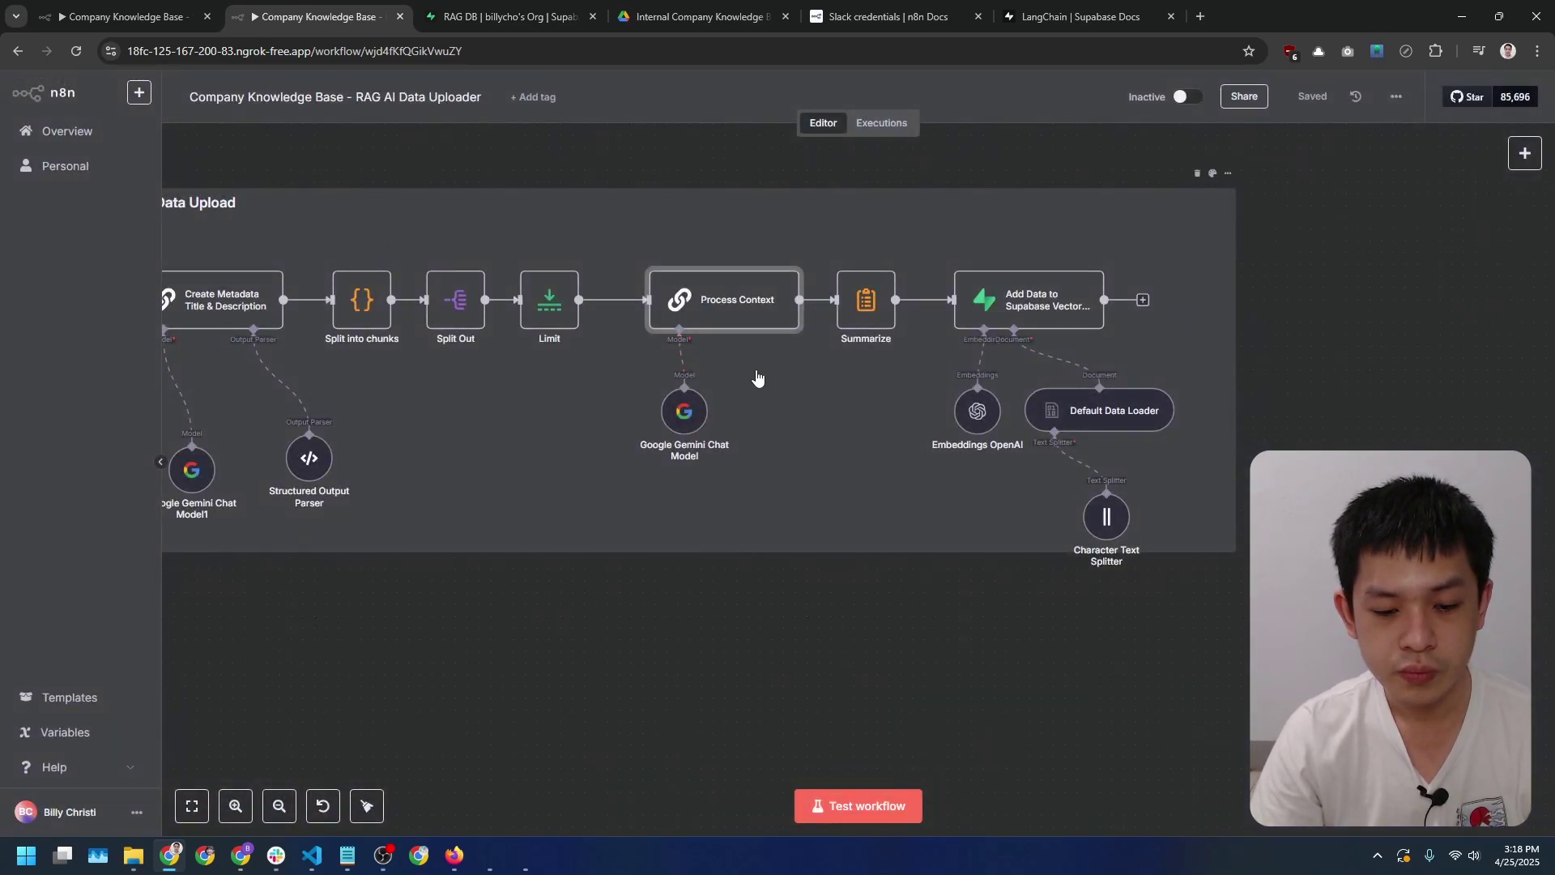
- Review the Summarize node's aggregation, field and custom separator settings
left_click_drag(768, 381, 687, 385)
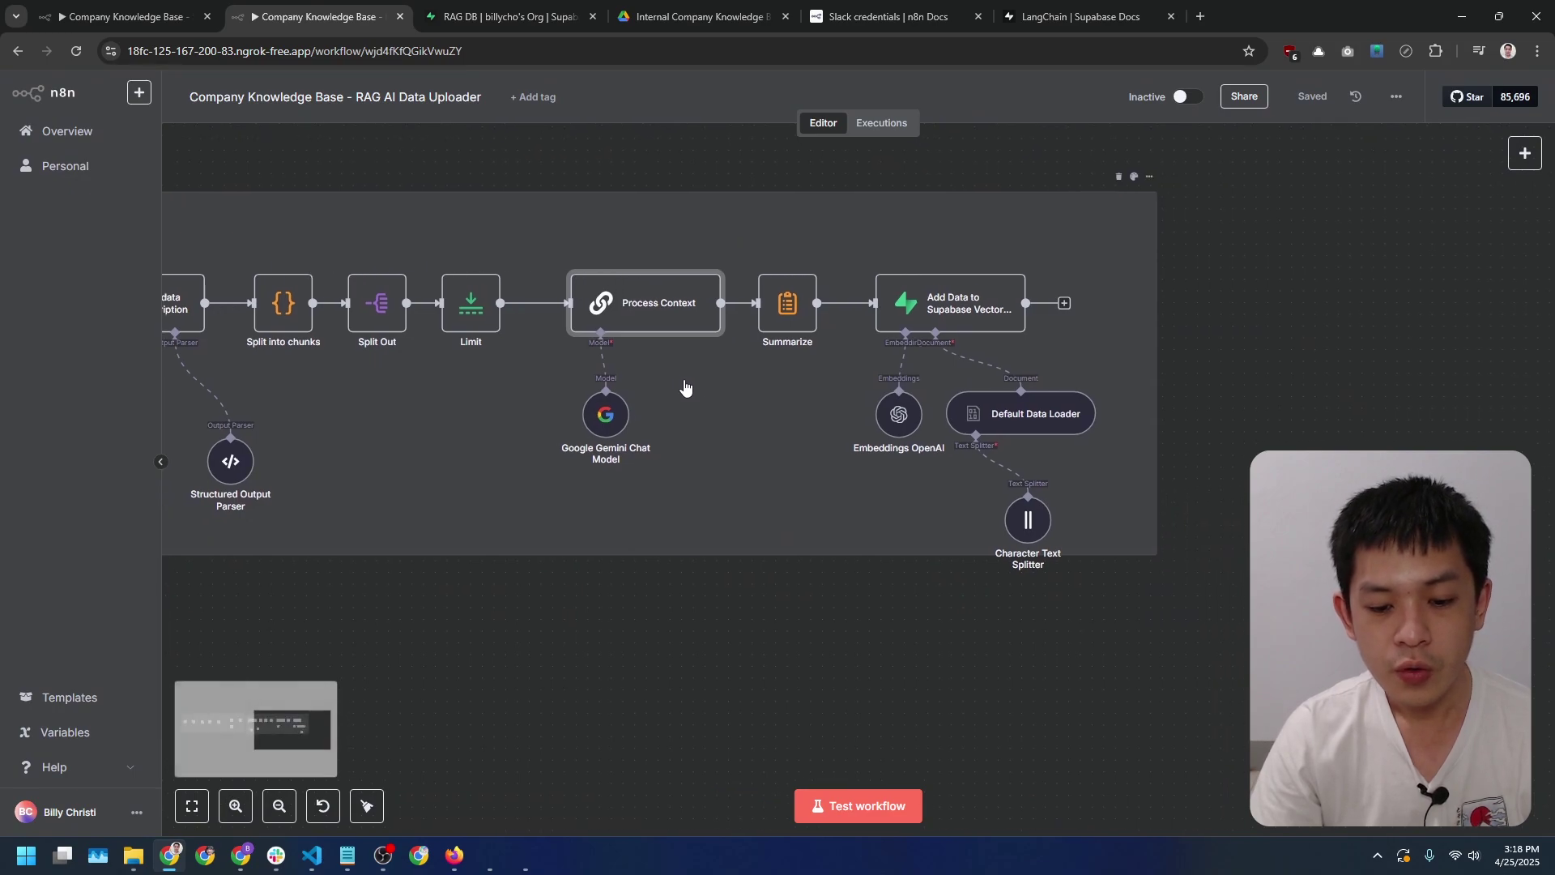
left_click(790, 306)
double_click(791, 306)
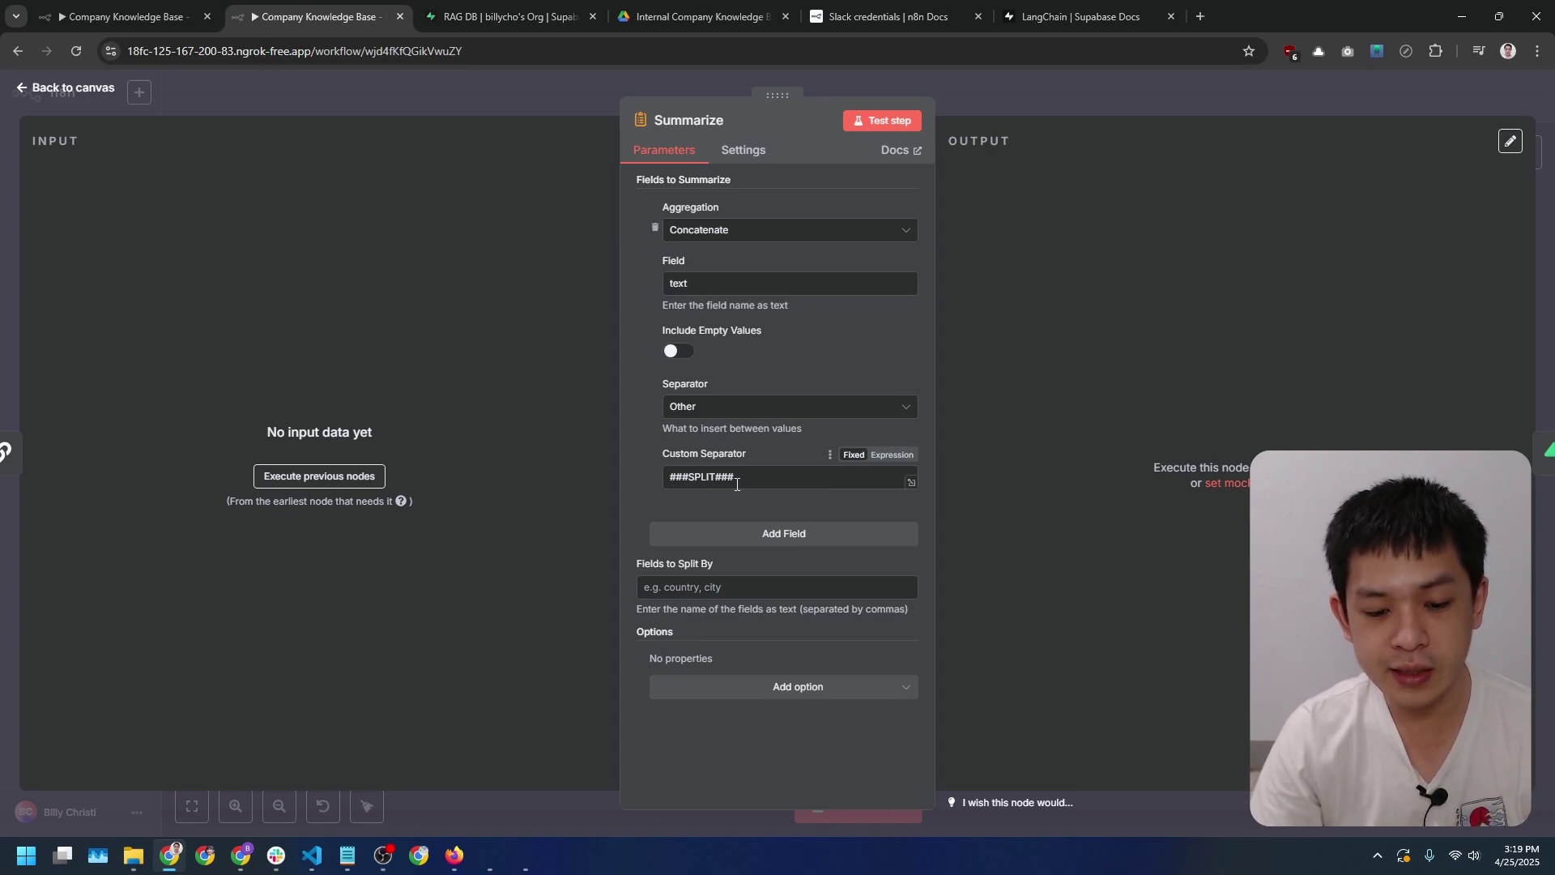
left_click(59, 89)
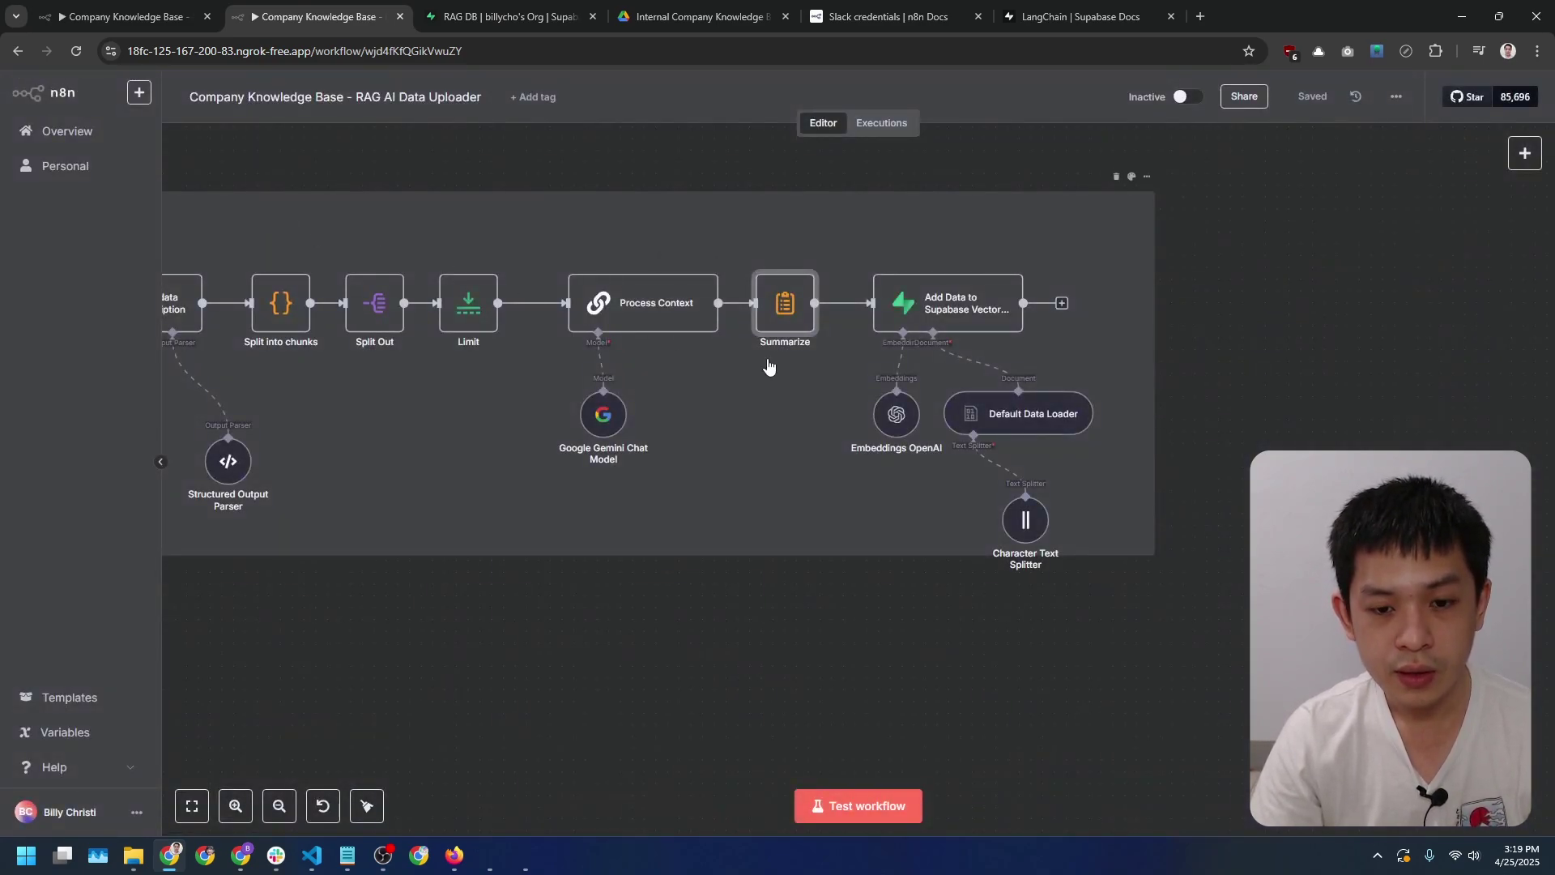
- Check the operation mode, table name and embedding batch size of the Add Data to Supabase Vector Store node
left_click_drag(784, 368, 731, 381)
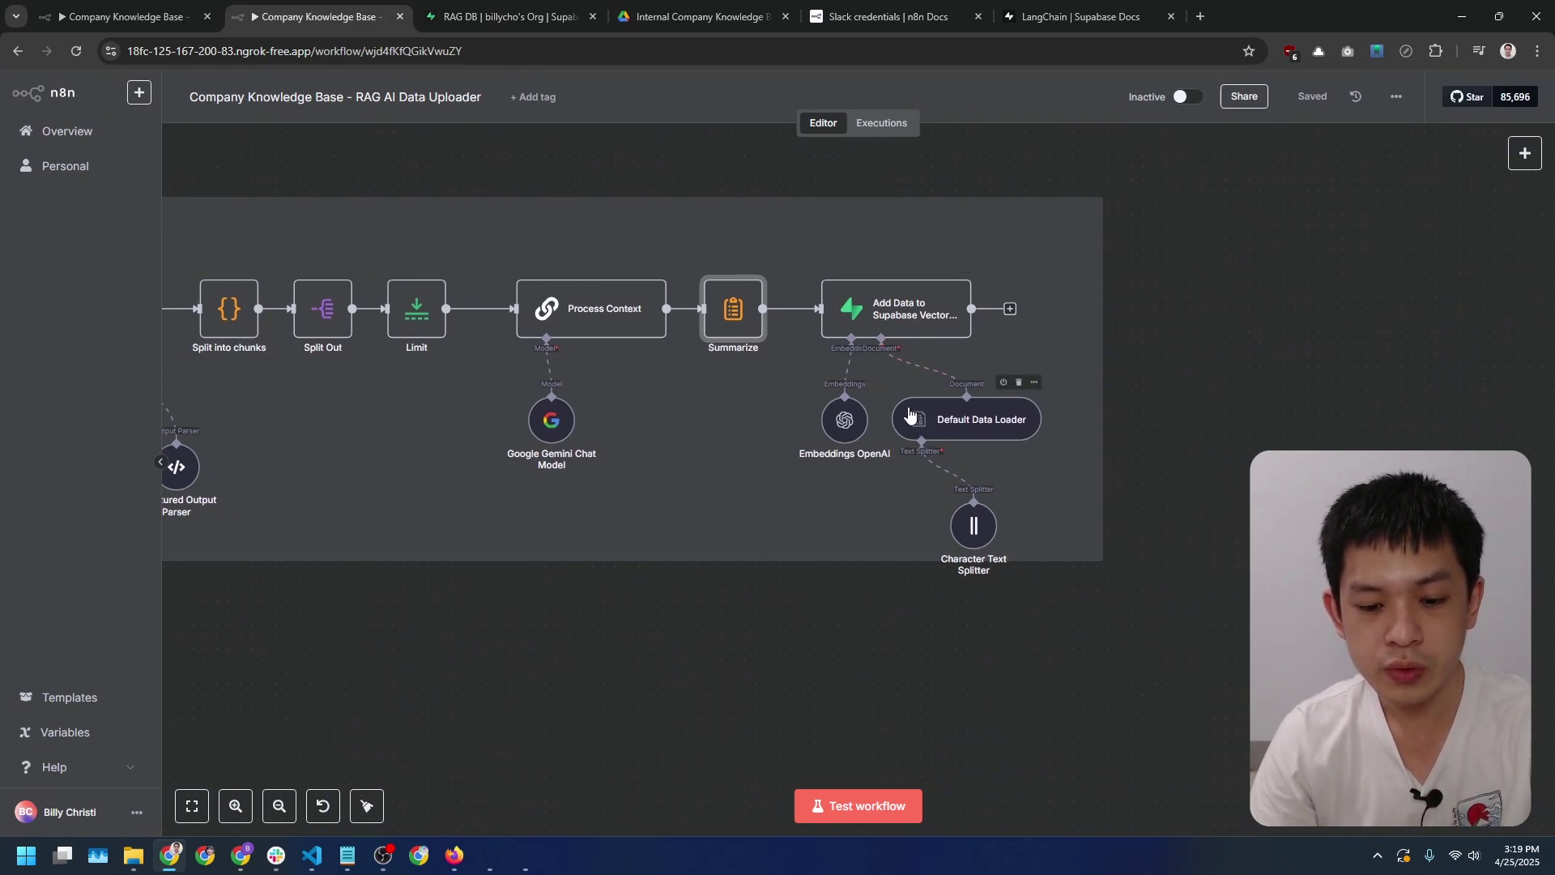
double_click(881, 309)
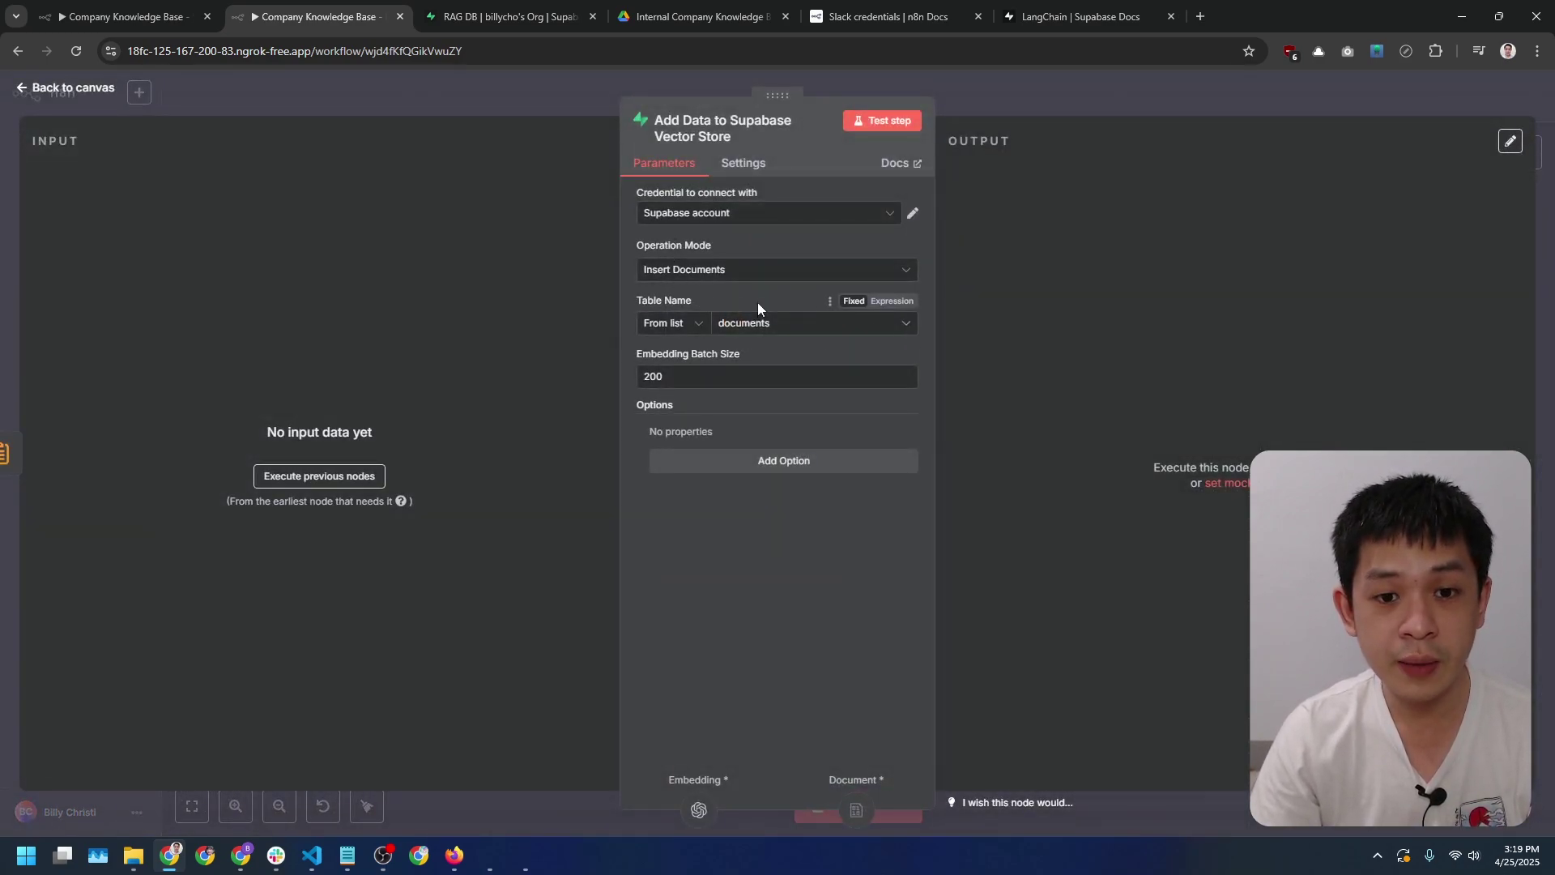
left_click(75, 87)
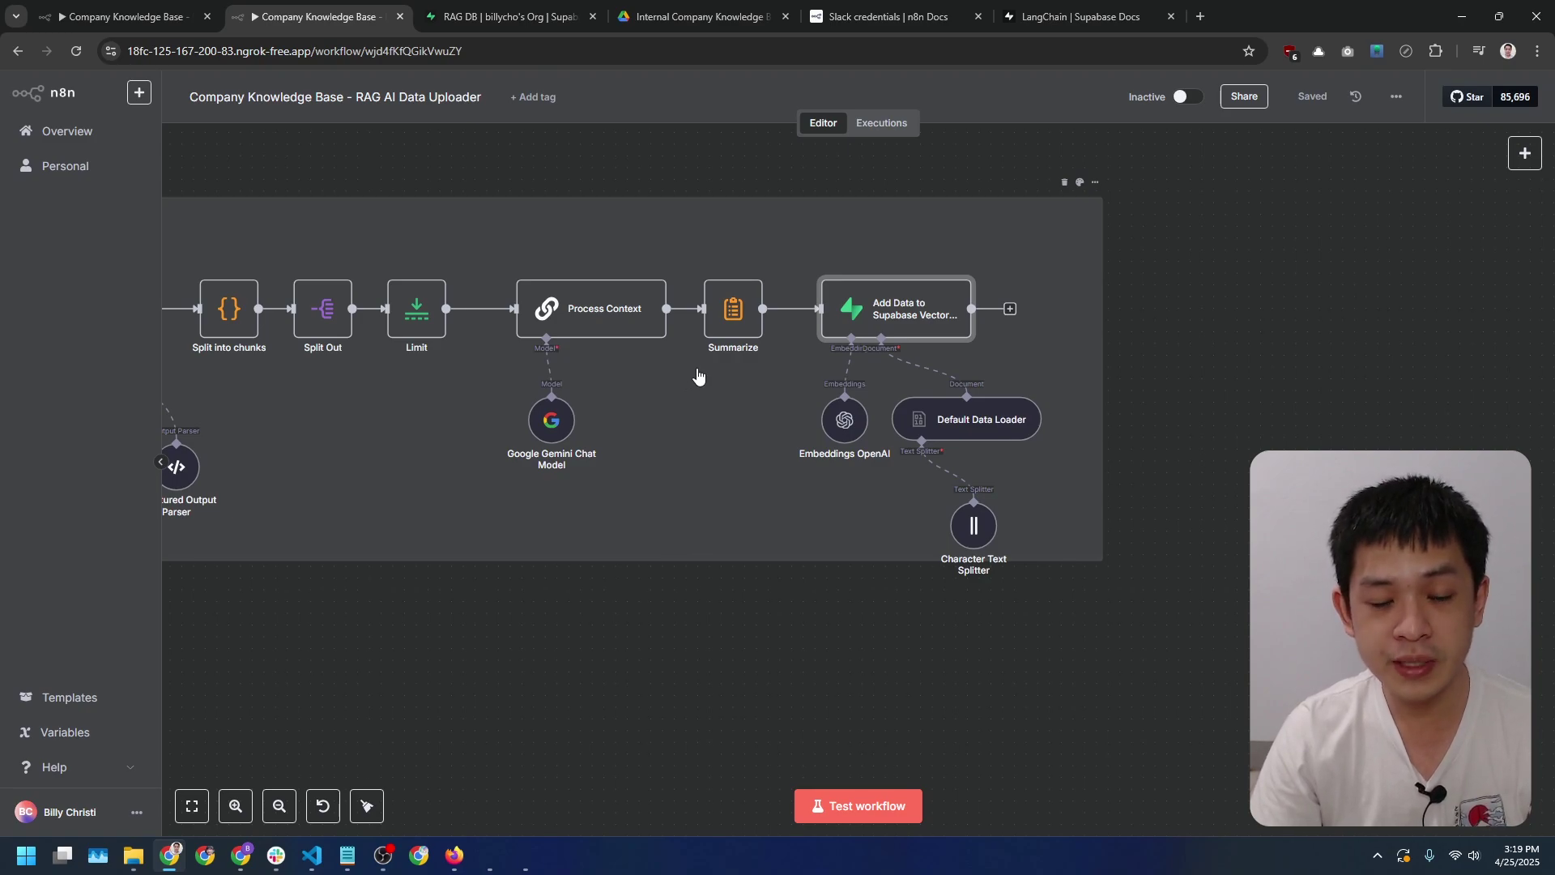
- Place the LangChain Supabase Docs page beside the workflow pages and examine its SQL for initializing the database
left_click(499, 10)
left_click(700, 9)
left_click(887, 10)
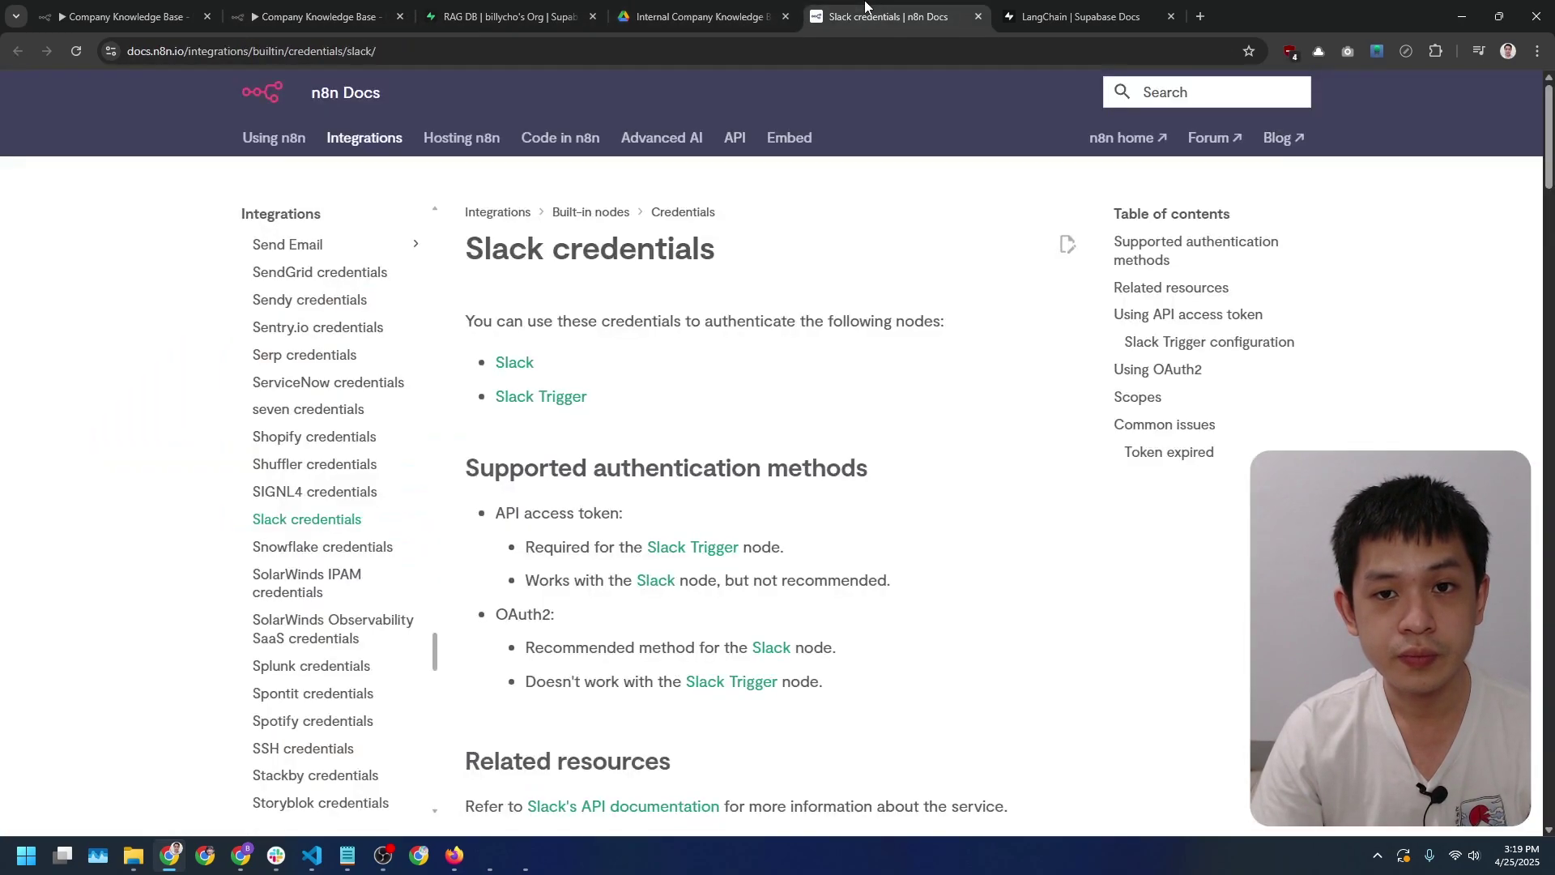
left_click(1041, 6)
left_click_drag(1041, 7, 503, 14)
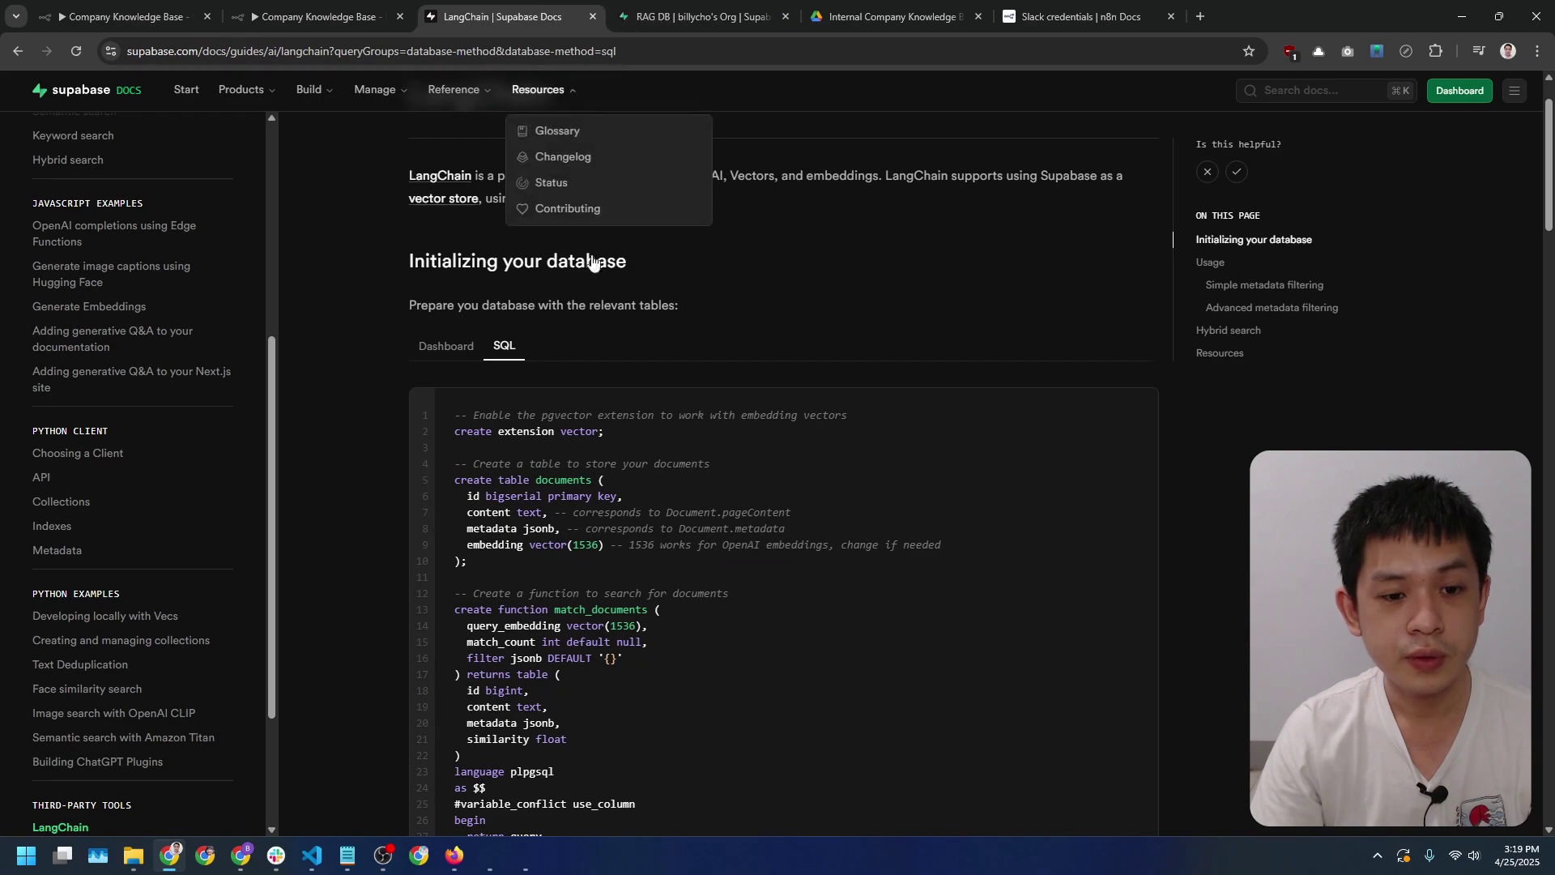
scroll(691, 461, "up", 1)
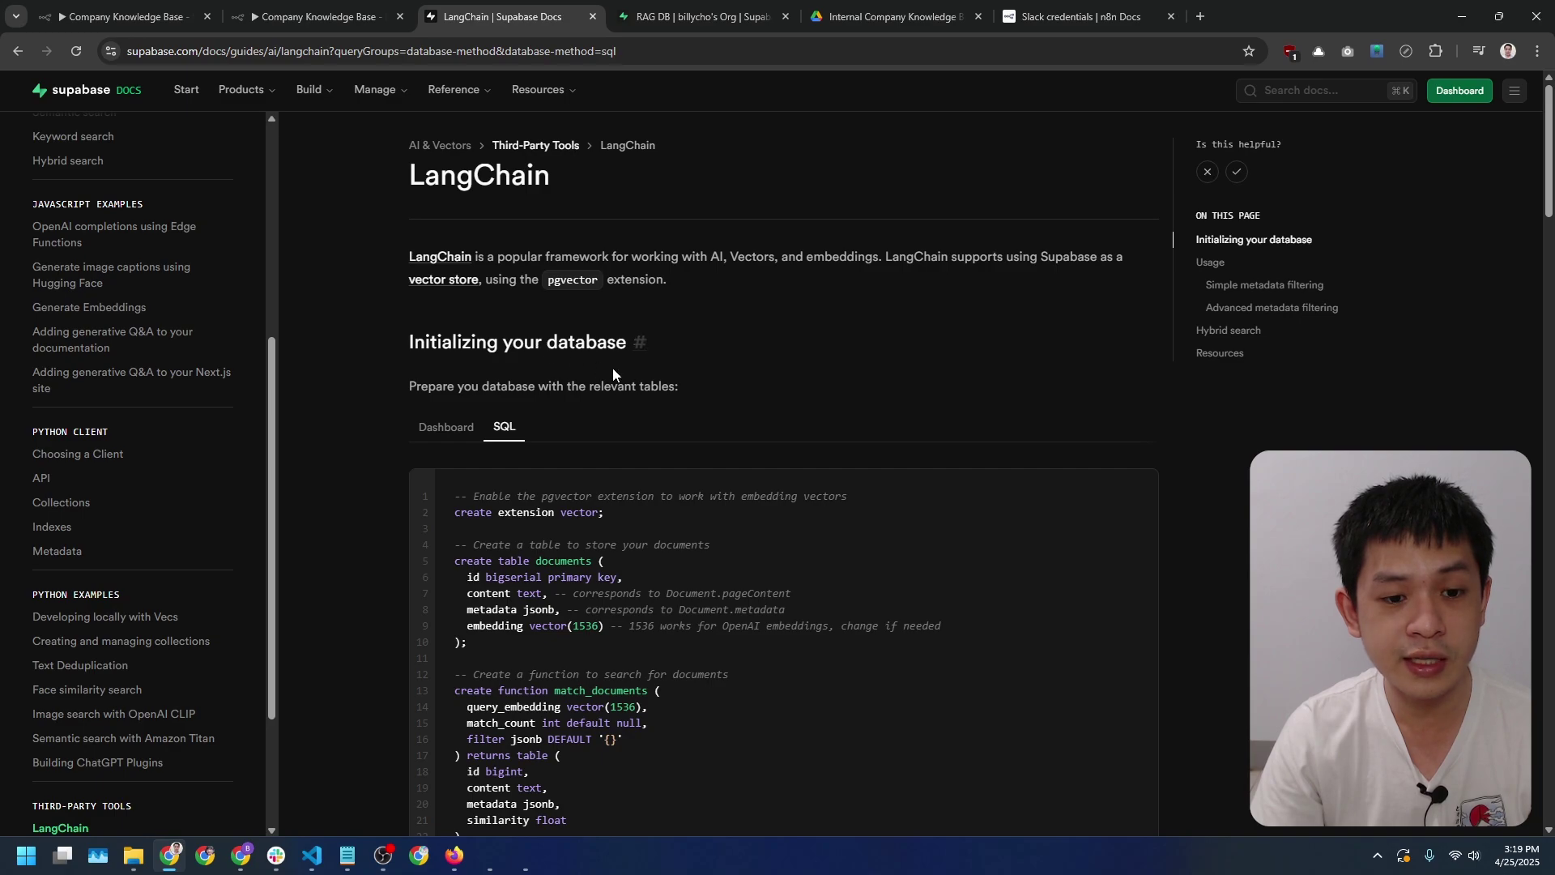
scroll(640, 380, "down", 2)
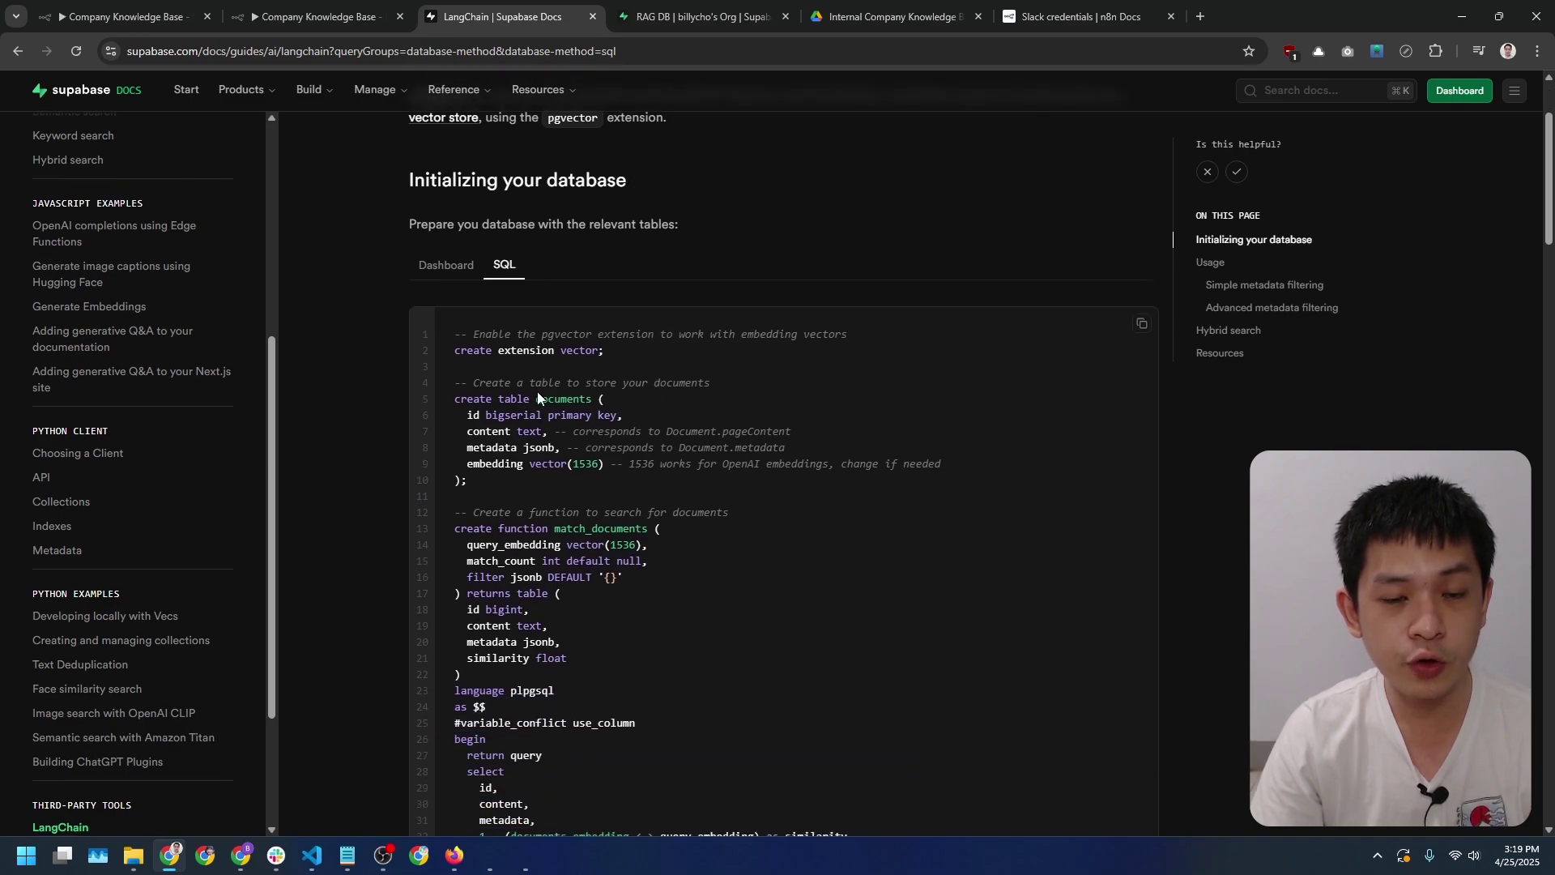
- Go back to the RAG AI Data Uploader workflow and review the Default Data Loader's data expression and metadata fields
left_click(375, 8)
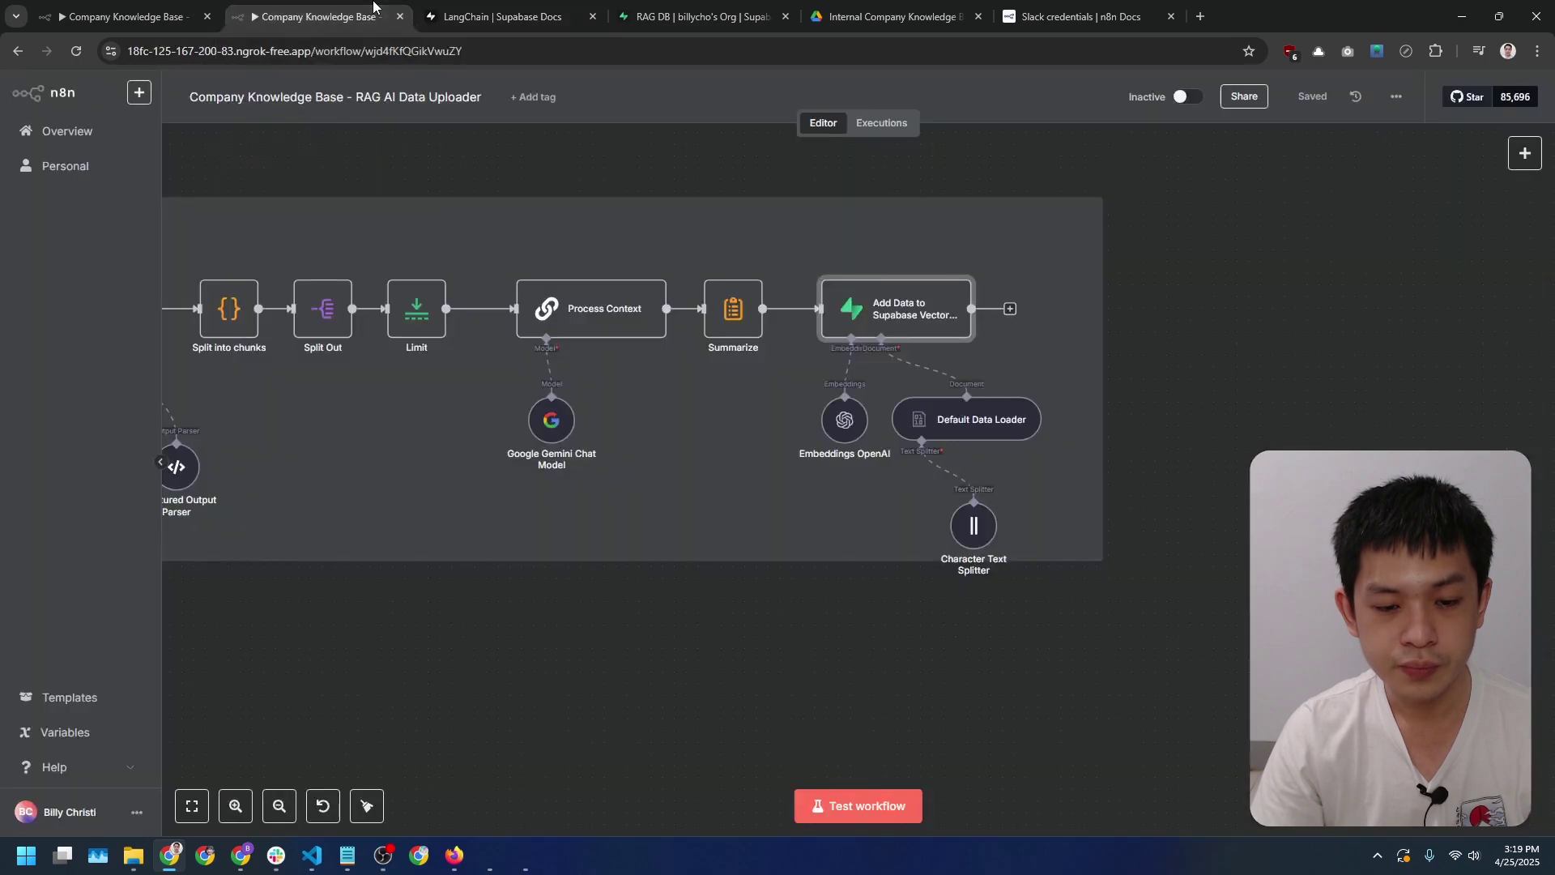
left_click_drag(804, 456, 736, 441)
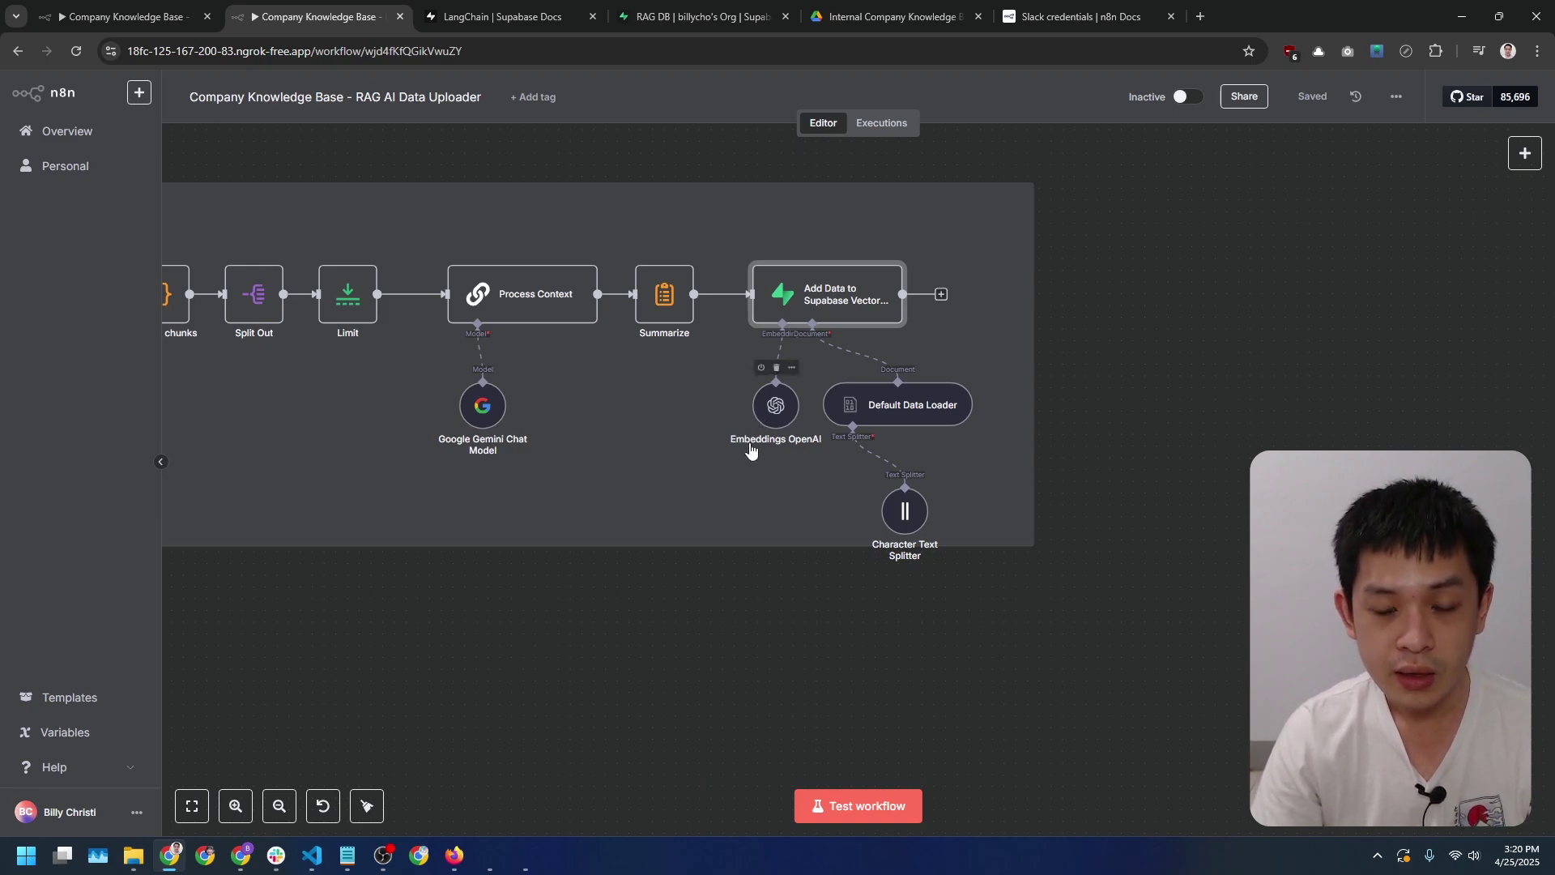
left_click(895, 414)
double_click(895, 414)
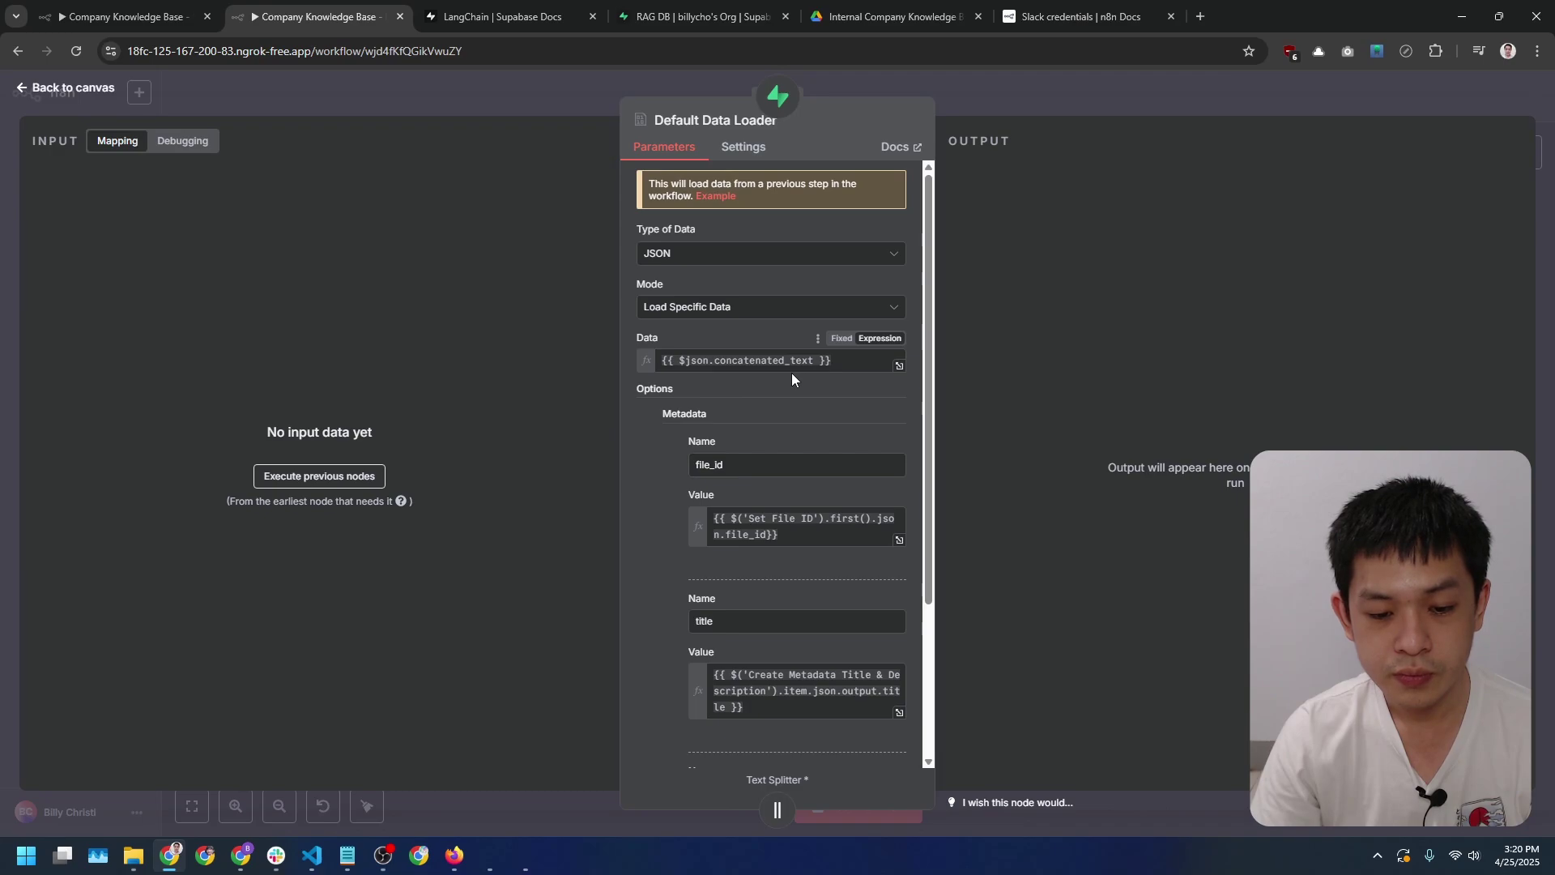
scroll(768, 376, "down", 3)
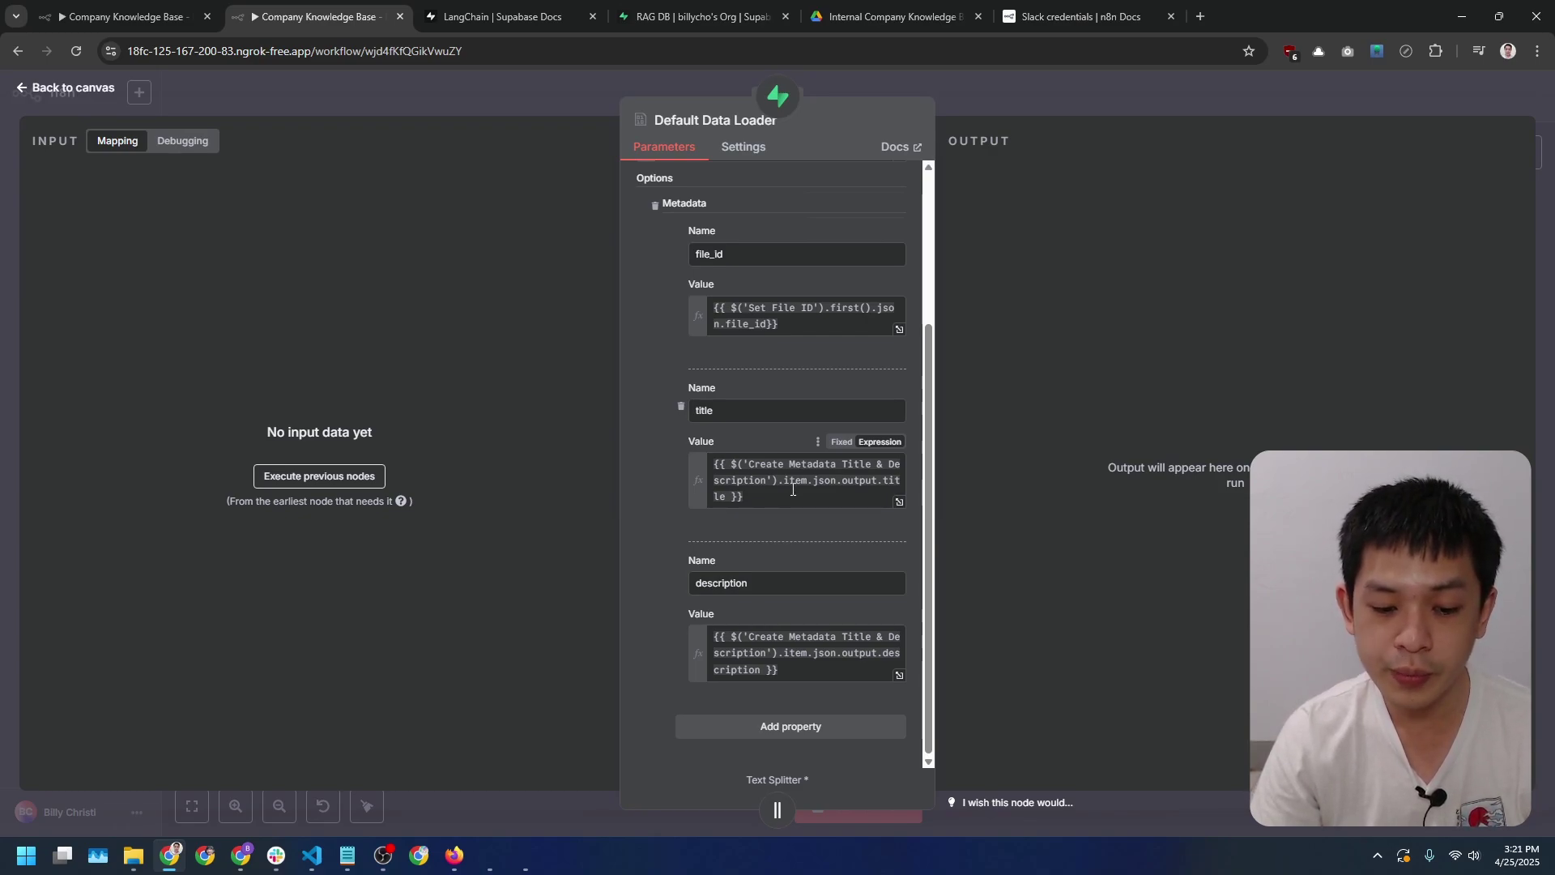
key("Escape")
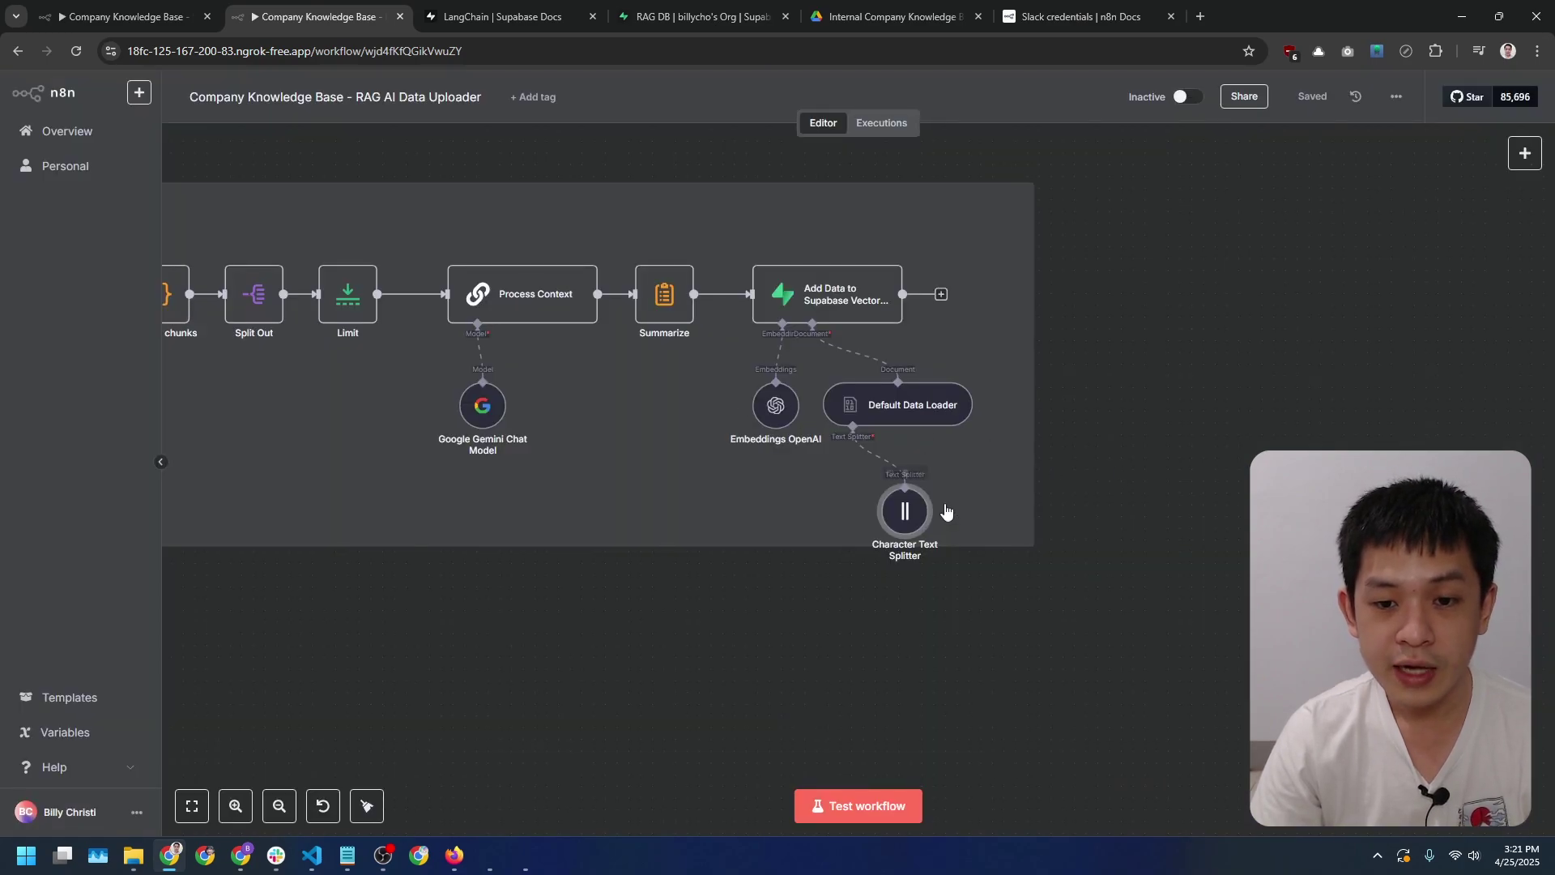
- Check the separator, chunk size and chunk overlap of the Character Text Splitter node
double_click(906, 518)
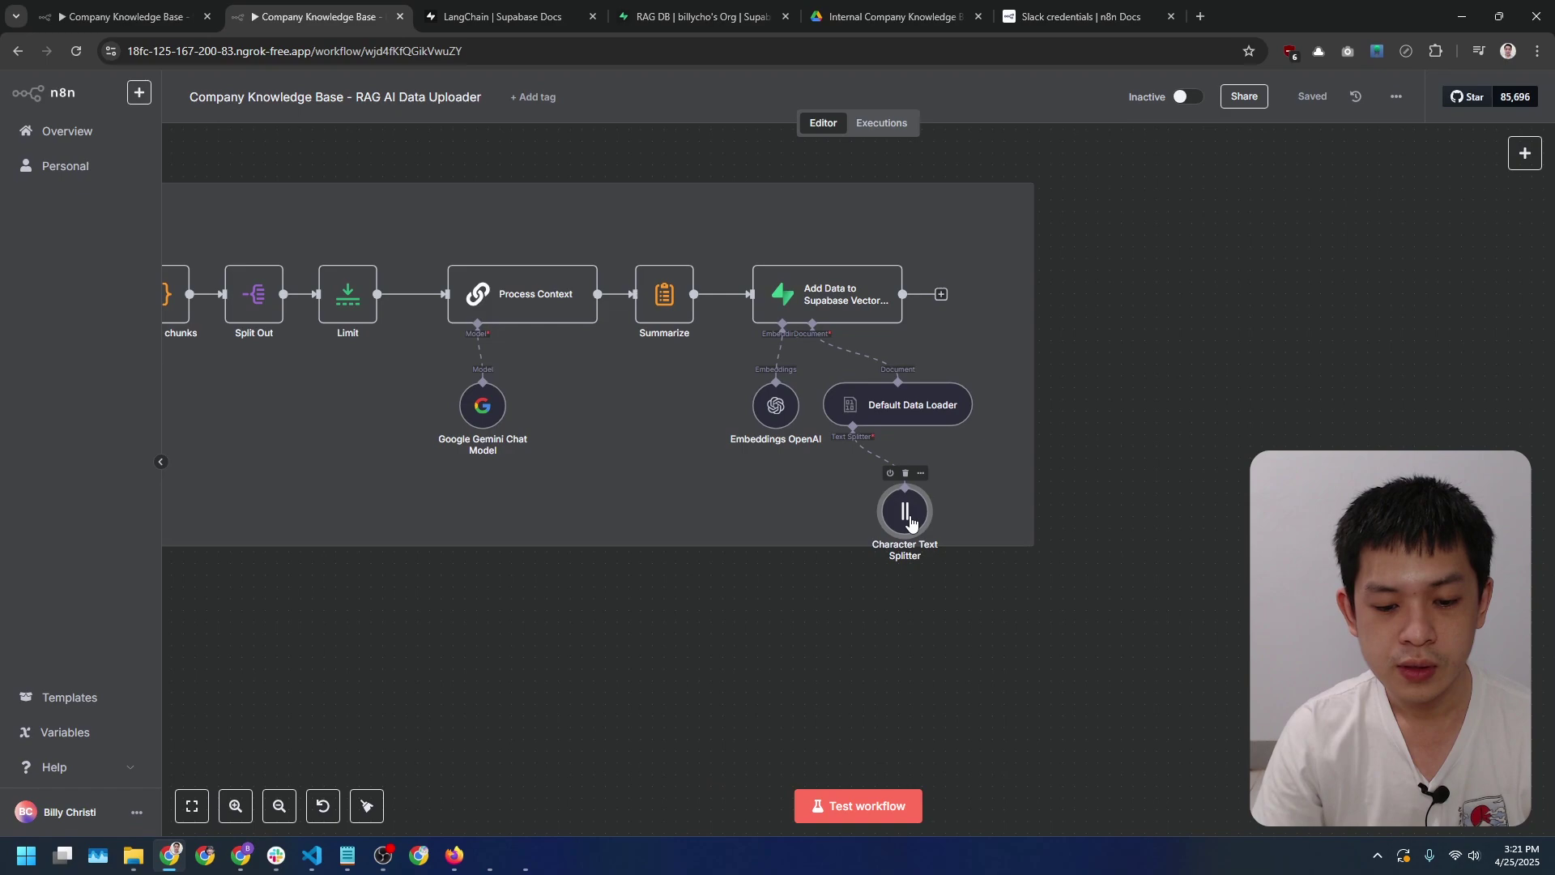
double_click(905, 515)
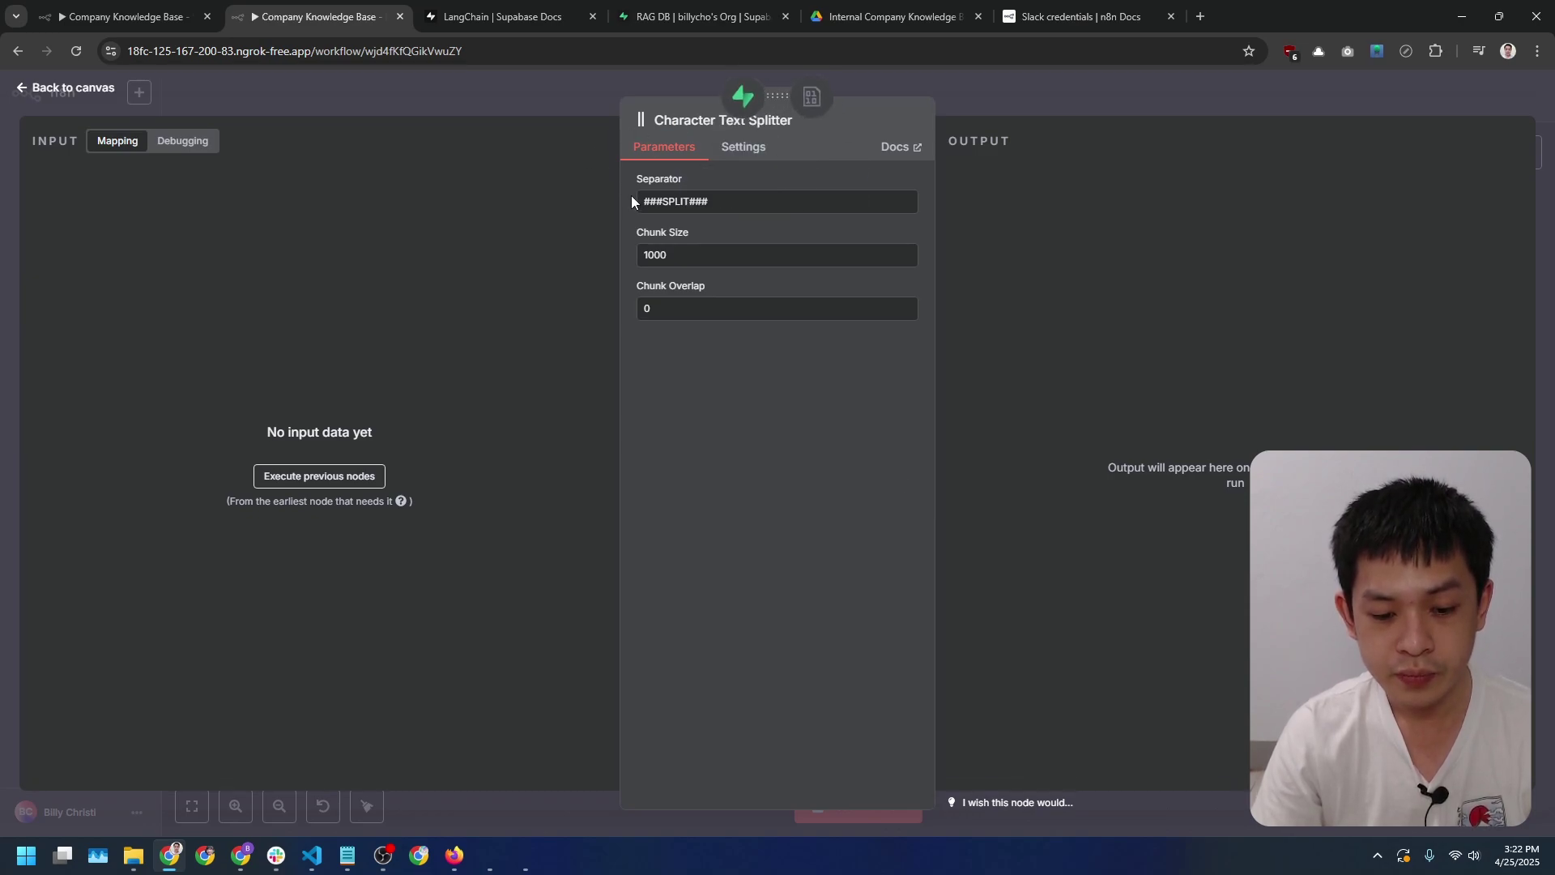
left_click(24, 89)
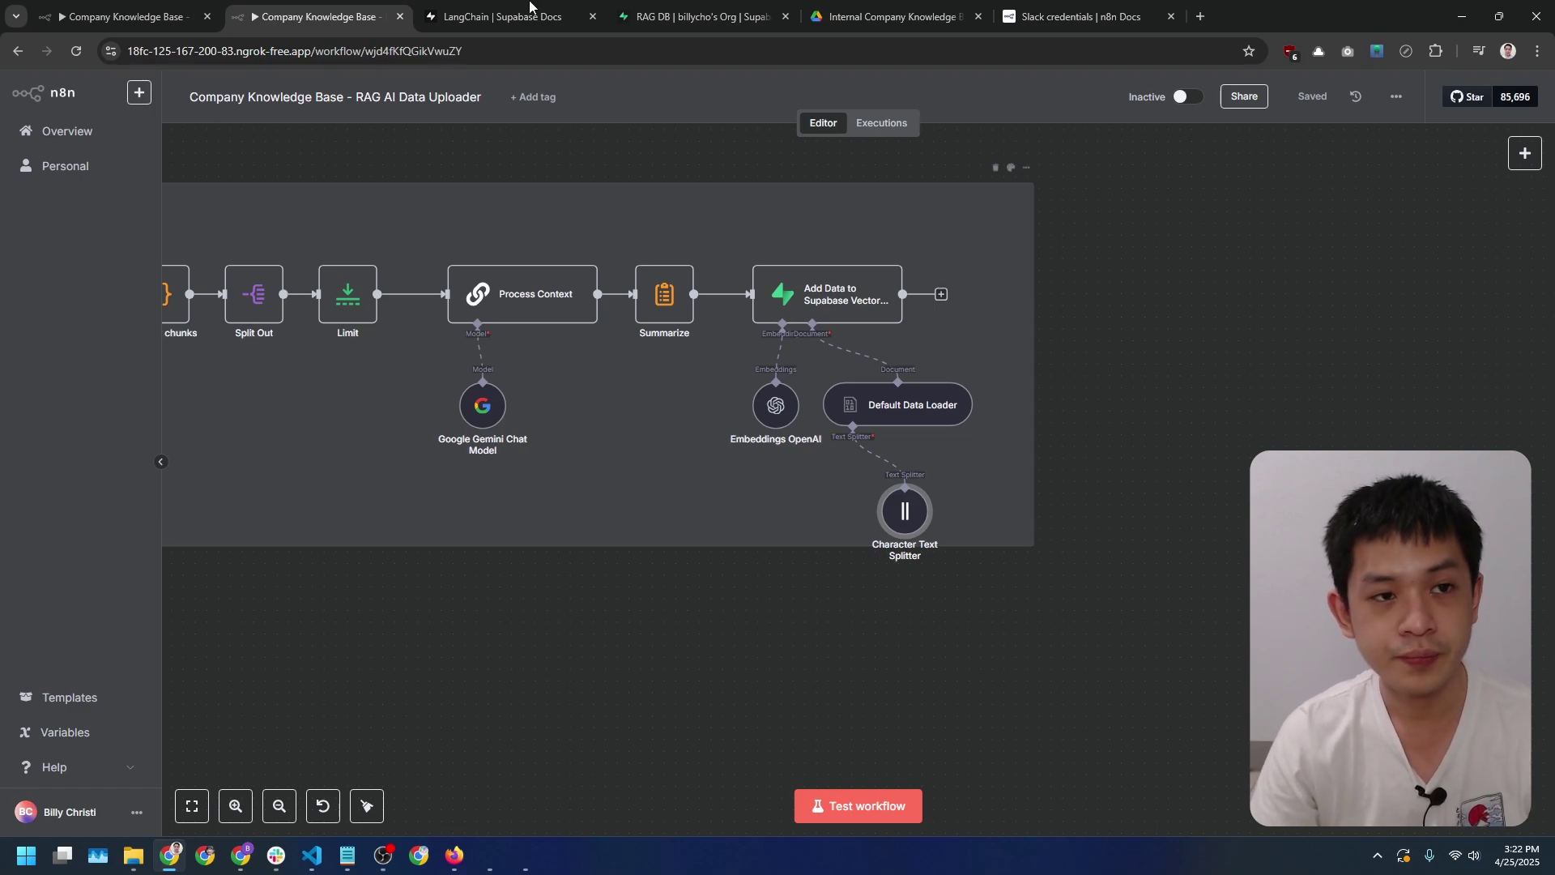
- Place the Google Drive knowledge folder page beside the workflow pages and briefly preview Netflix-10-K-01272025.pdf
left_click(503, 16)
left_click(697, 16)
left_click_drag(892, 16, 494, 4)
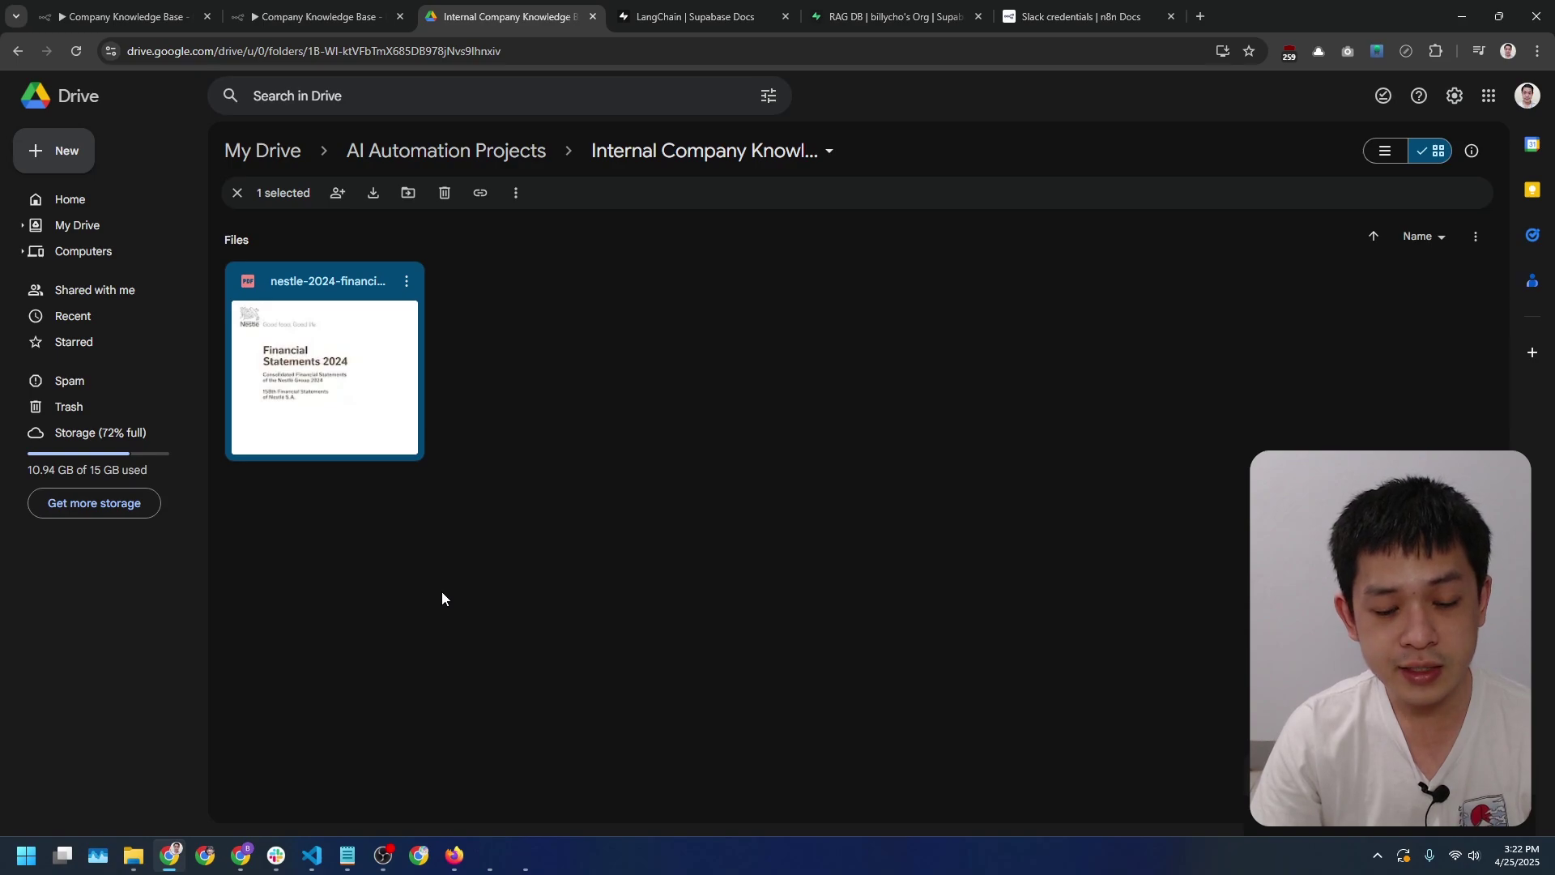
double_click(544, 405)
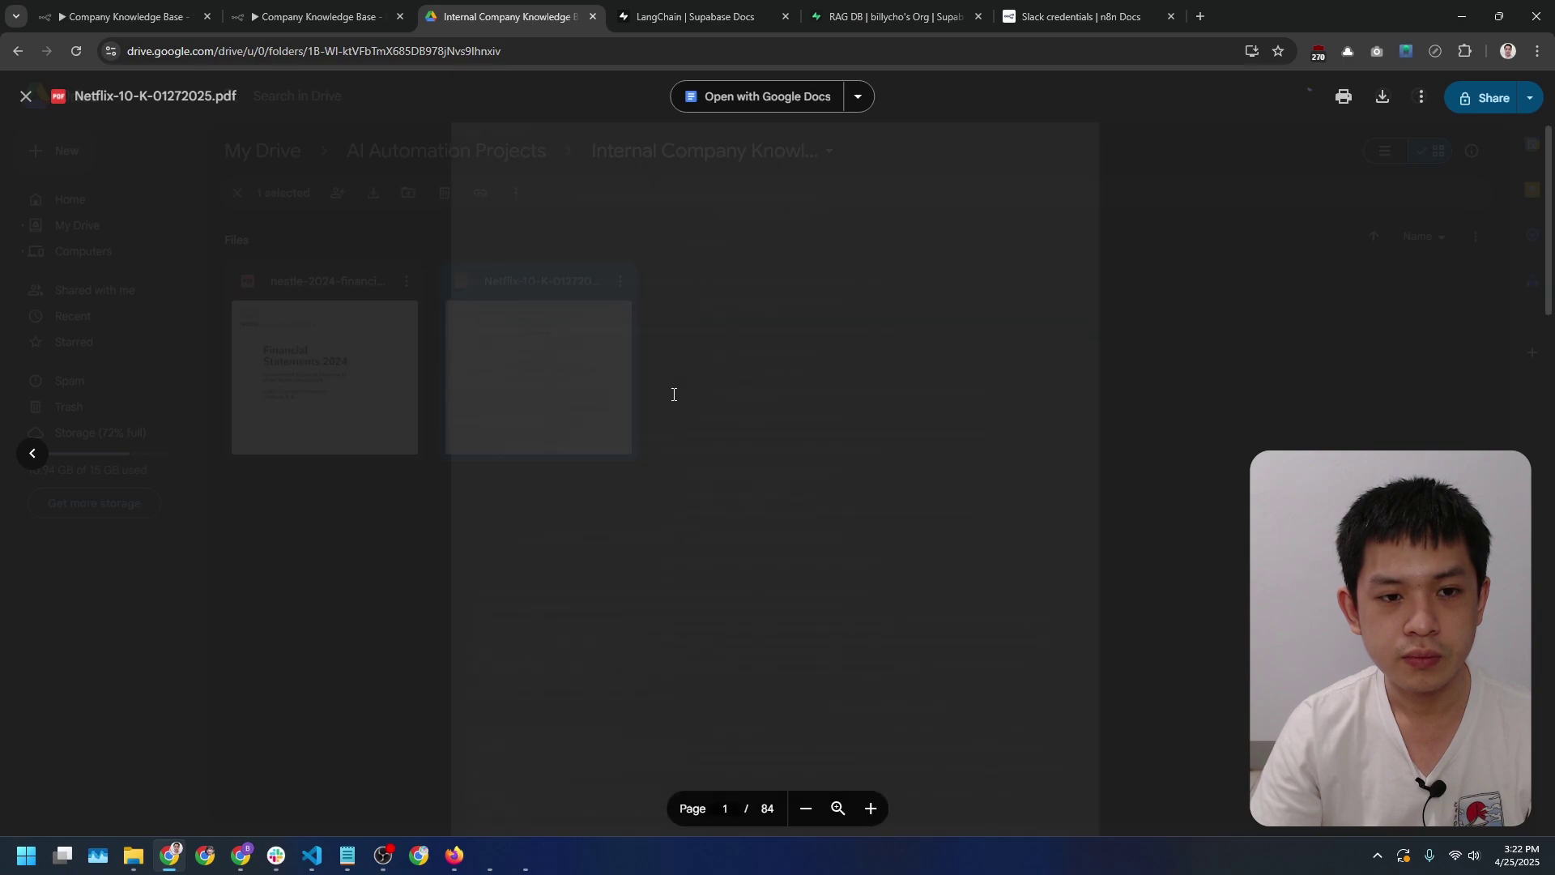
key("Escape")
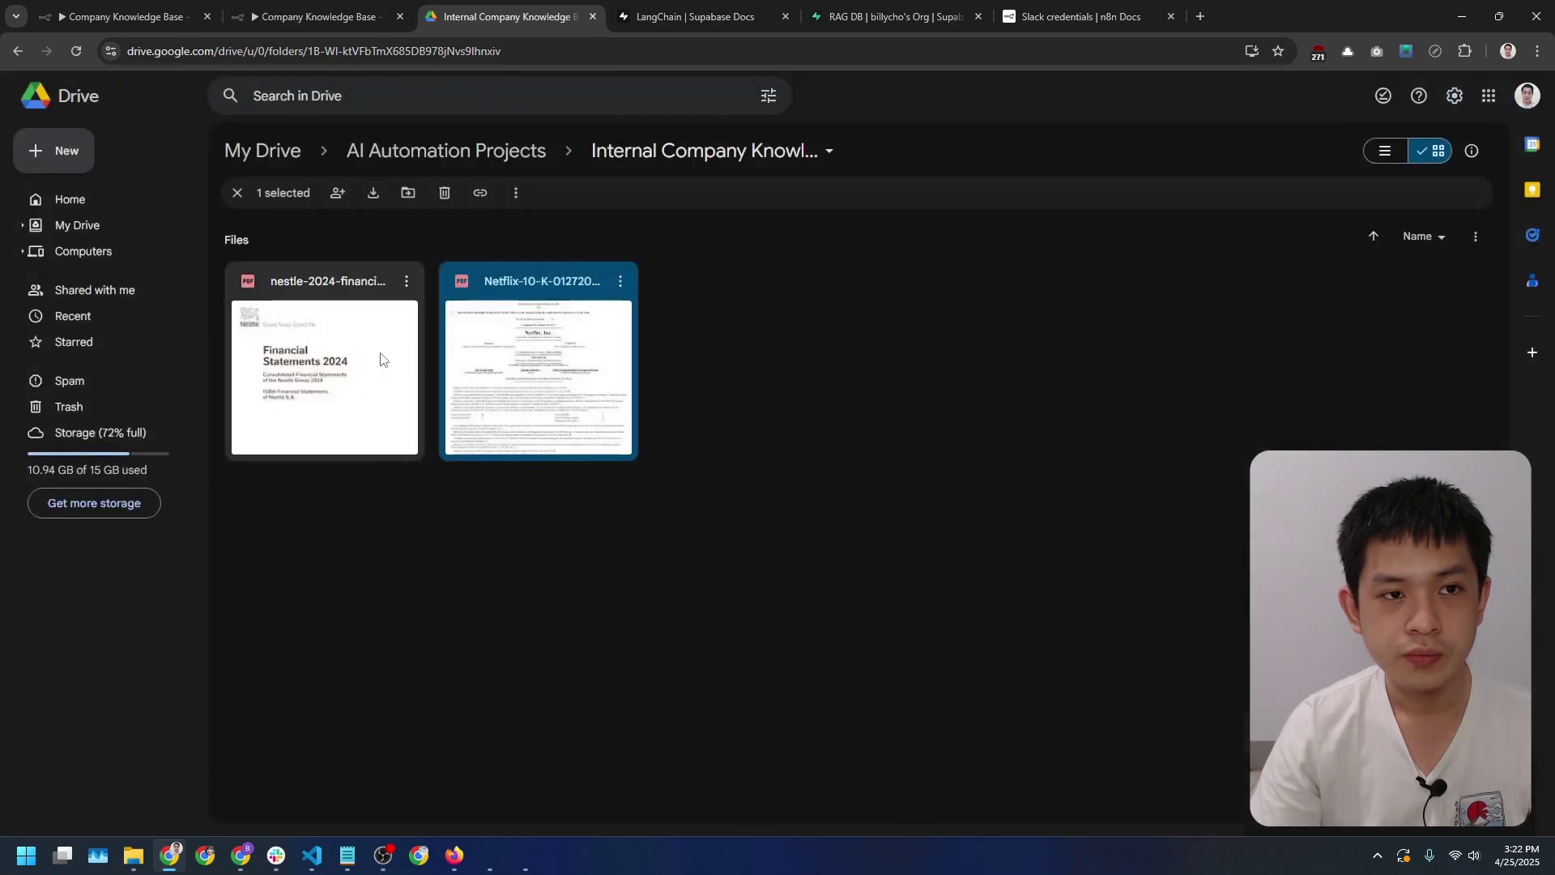
- Test the workflow from its Google Drive trigger and check the file output of the Download File node
left_click(367, 17)
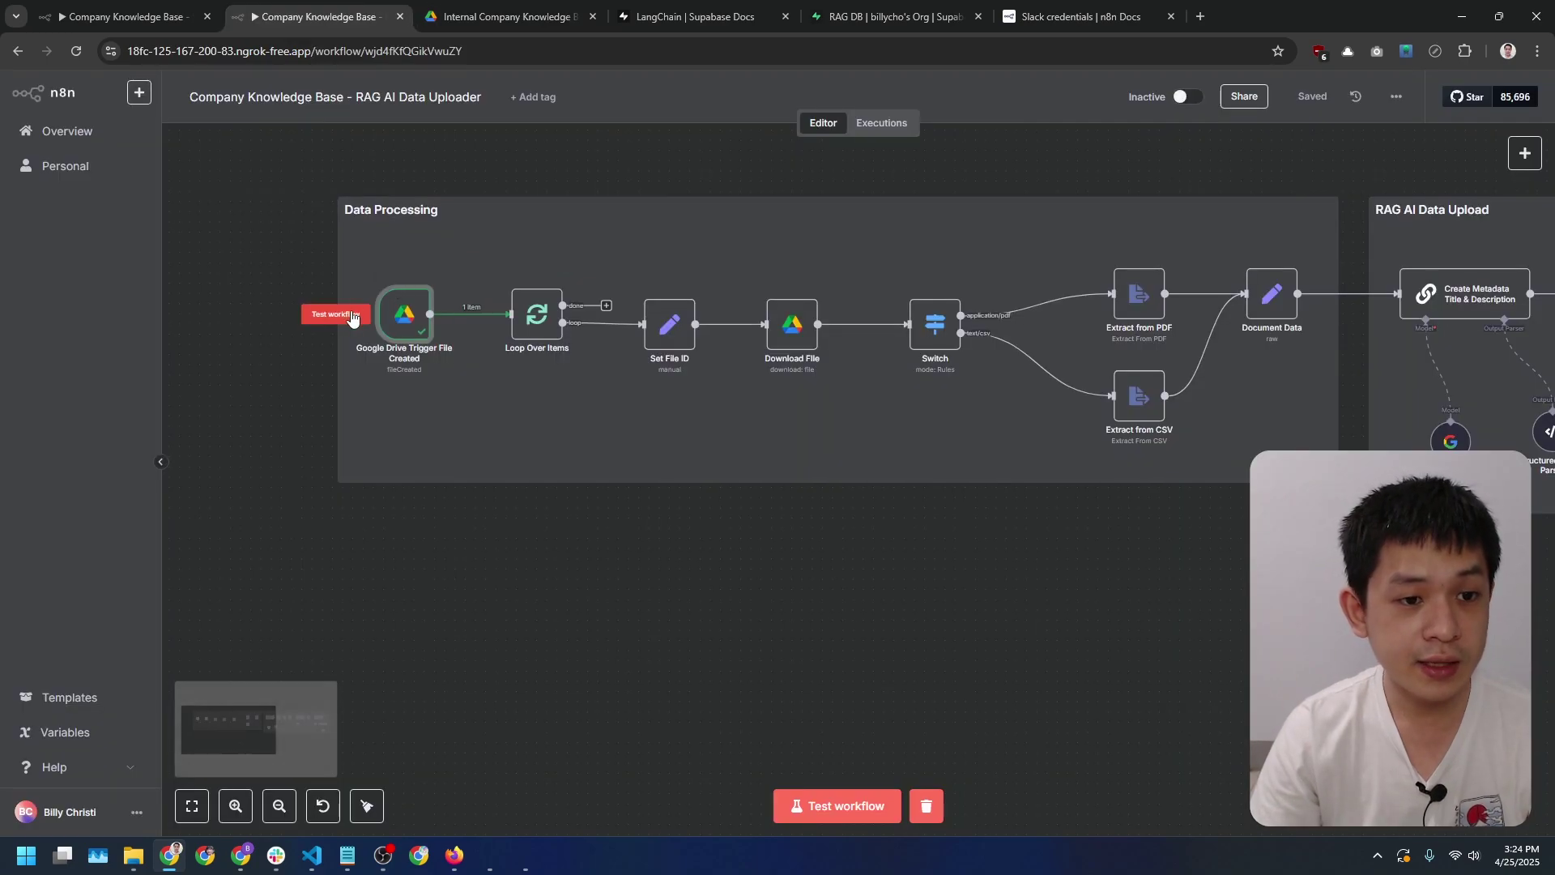
left_click(352, 316)
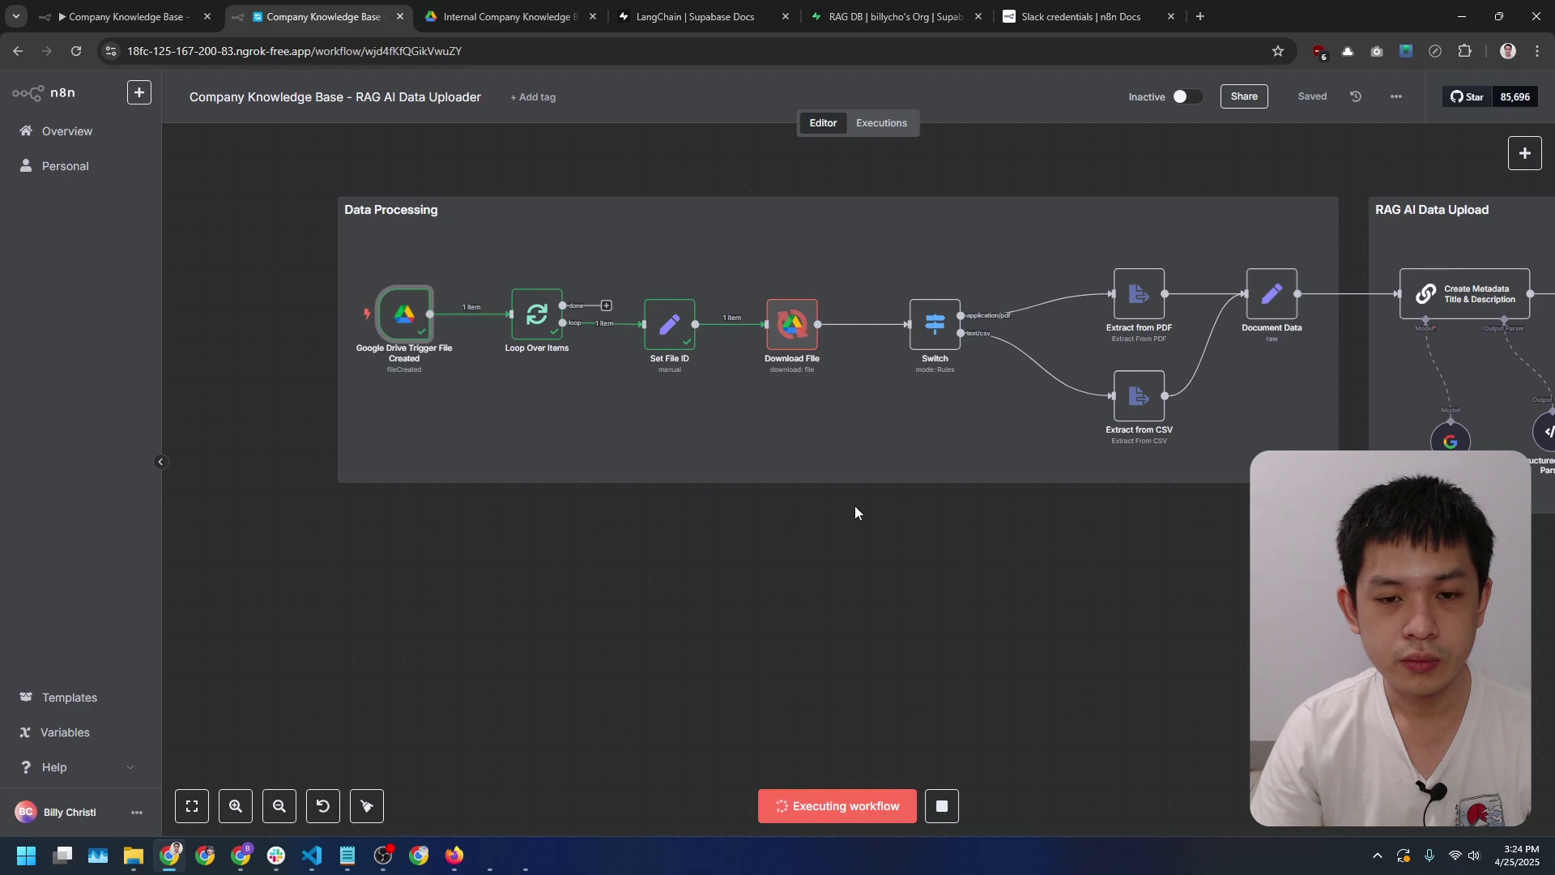
left_click_drag(959, 516, 889, 516)
double_click(730, 329)
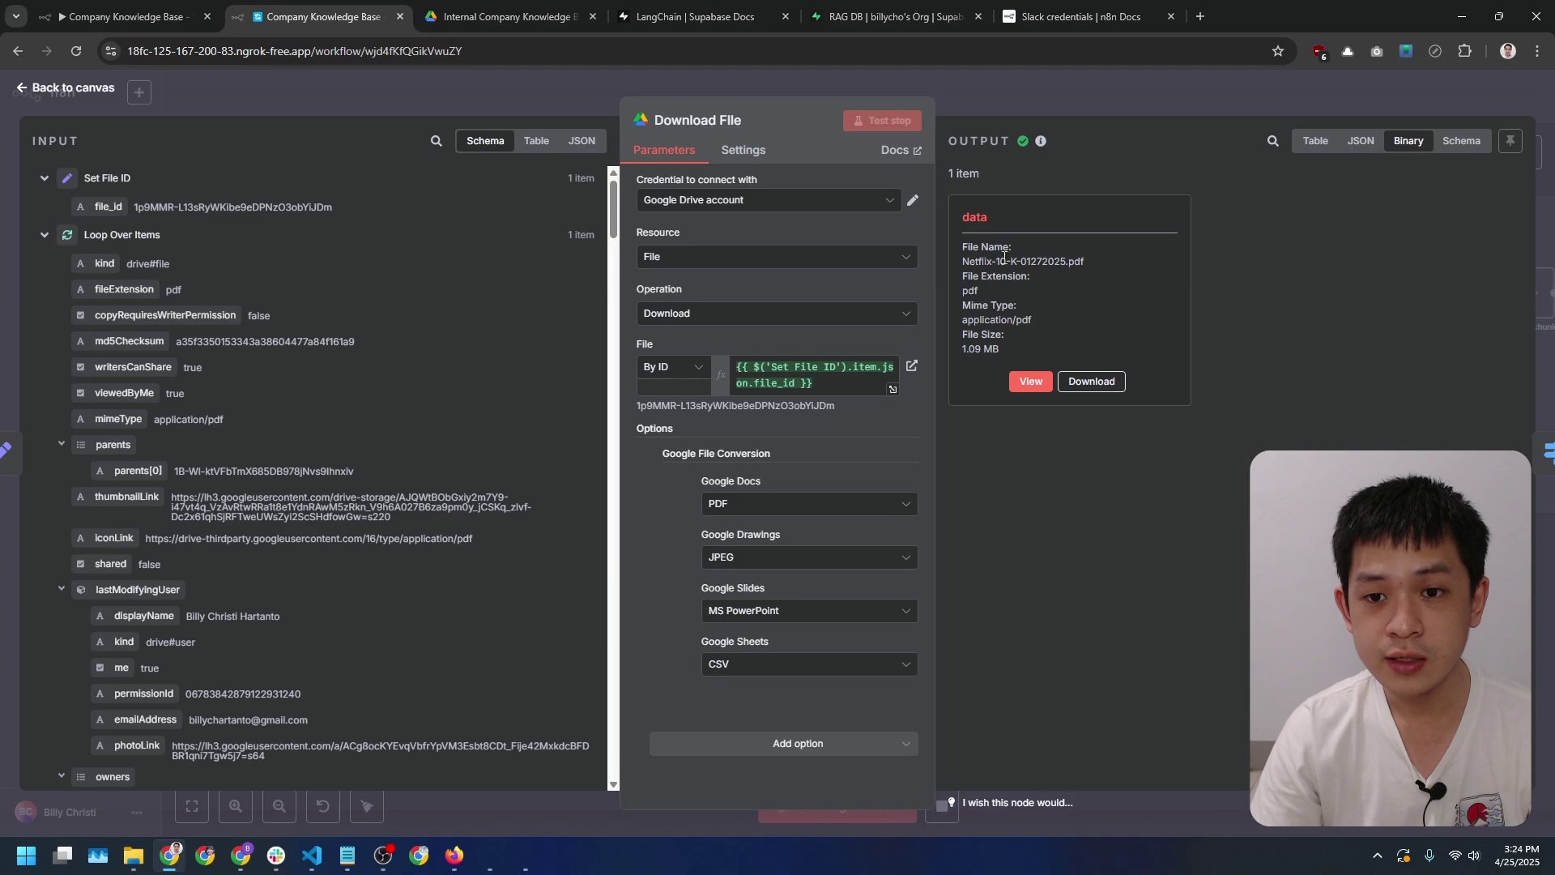
left_click(63, 87)
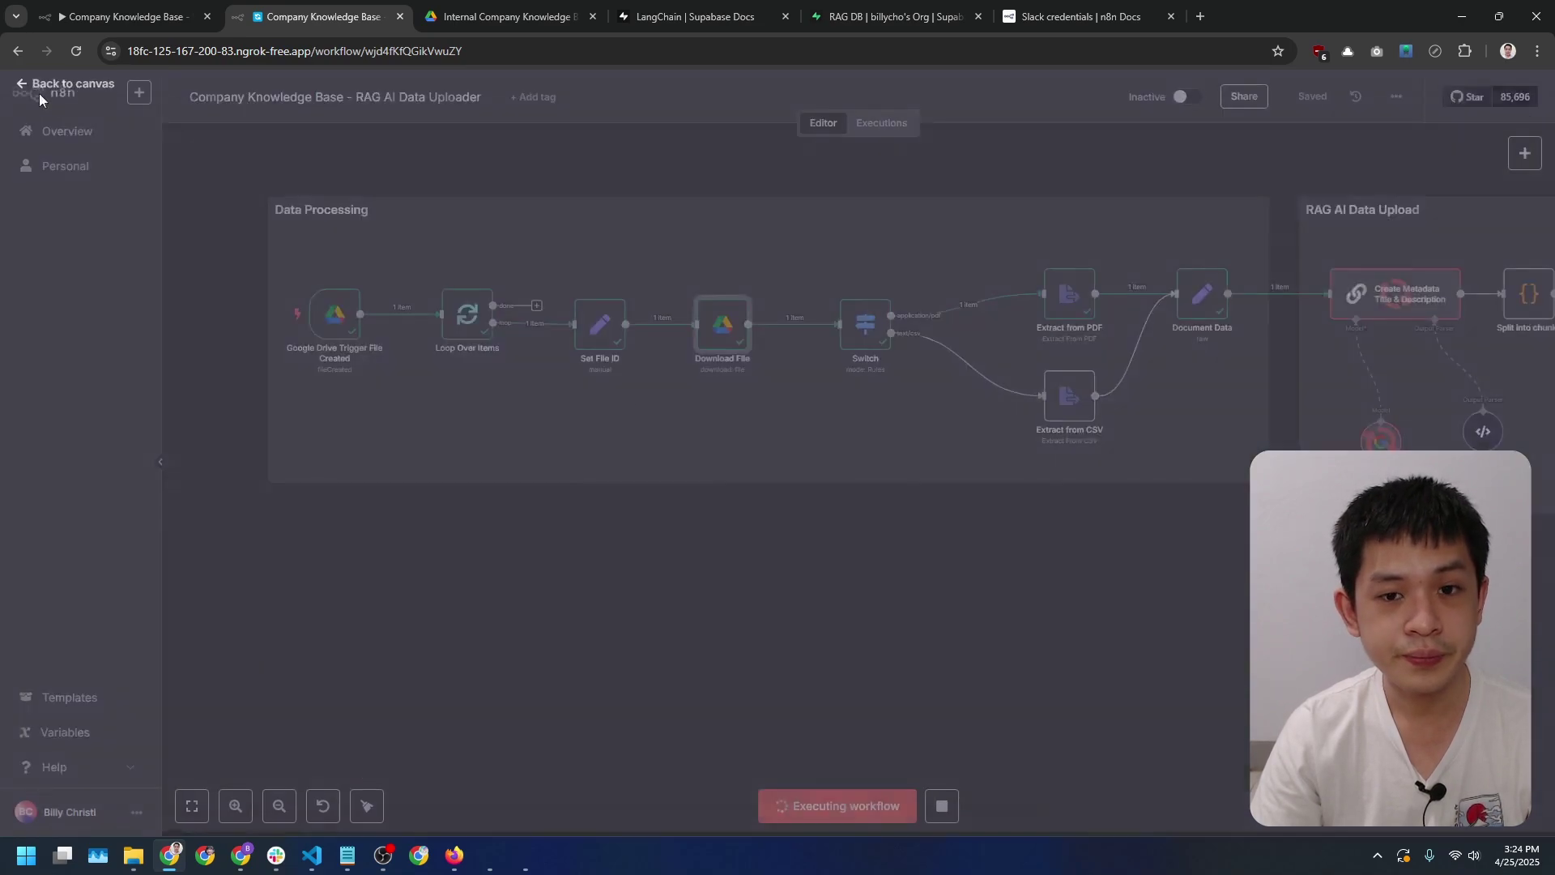
- Follow the test run through the RAG AI Data Upload section up to the Supabase vector store node
scroll(1076, 488, "right", 10)
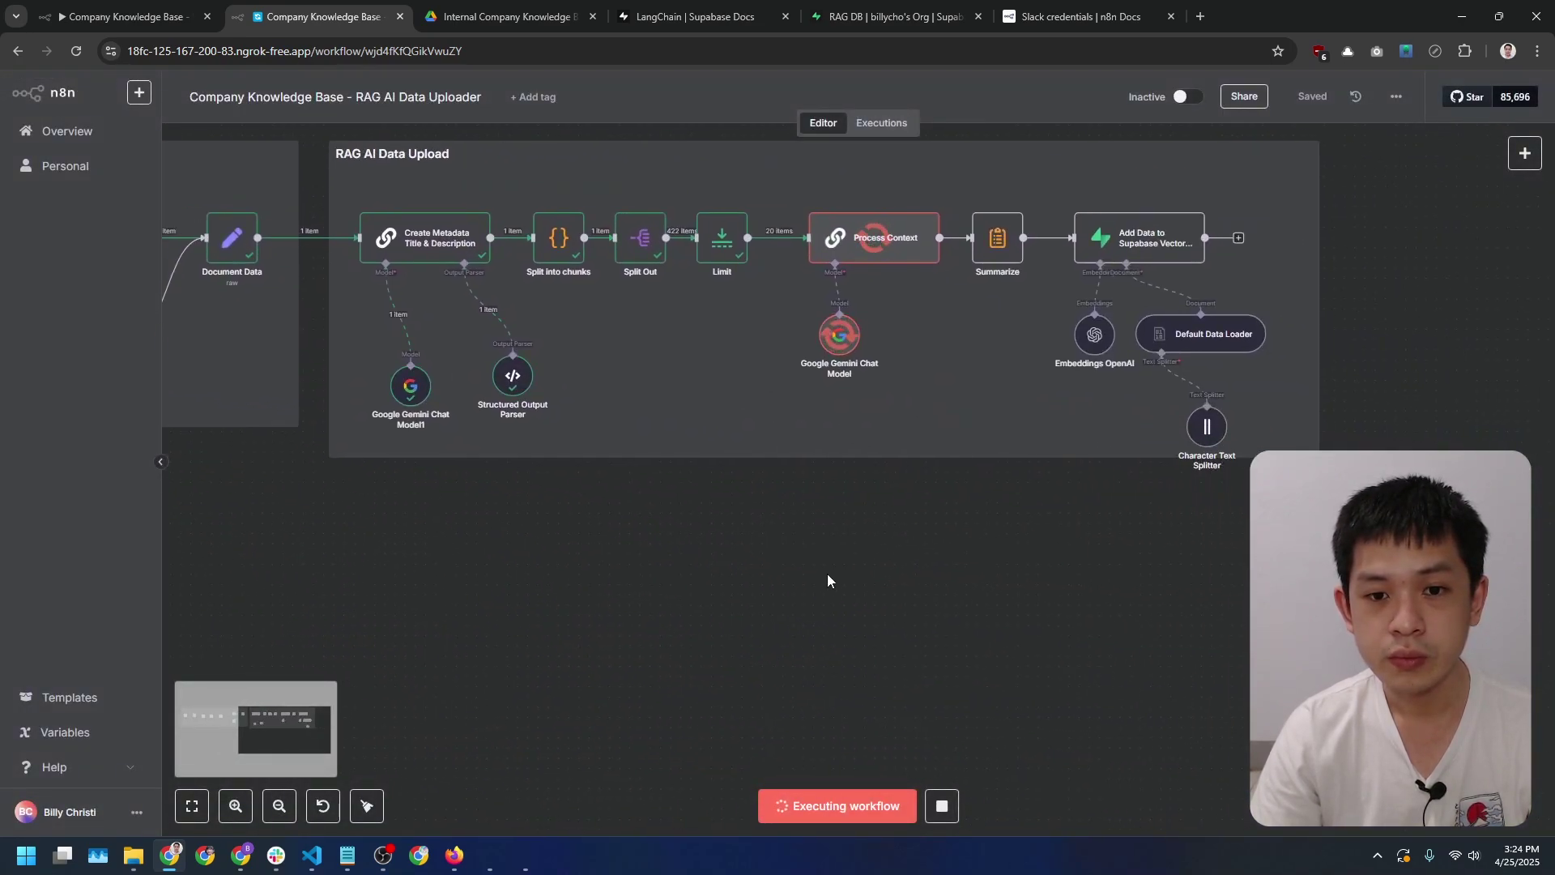
left_click_drag(898, 557, 790, 579)
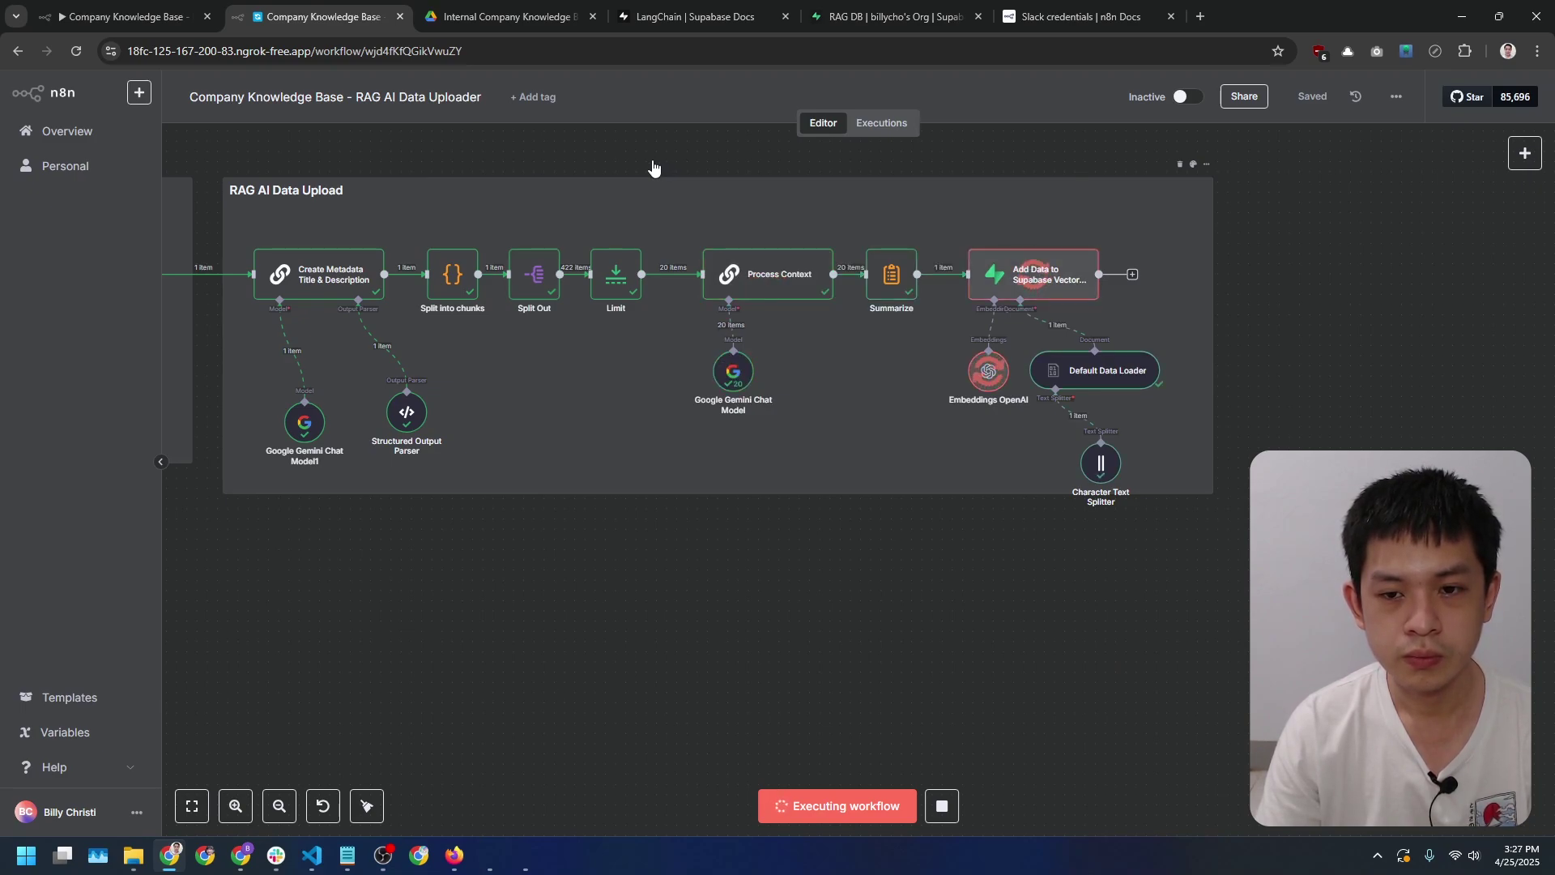
scroll(726, 188, "right", 2)
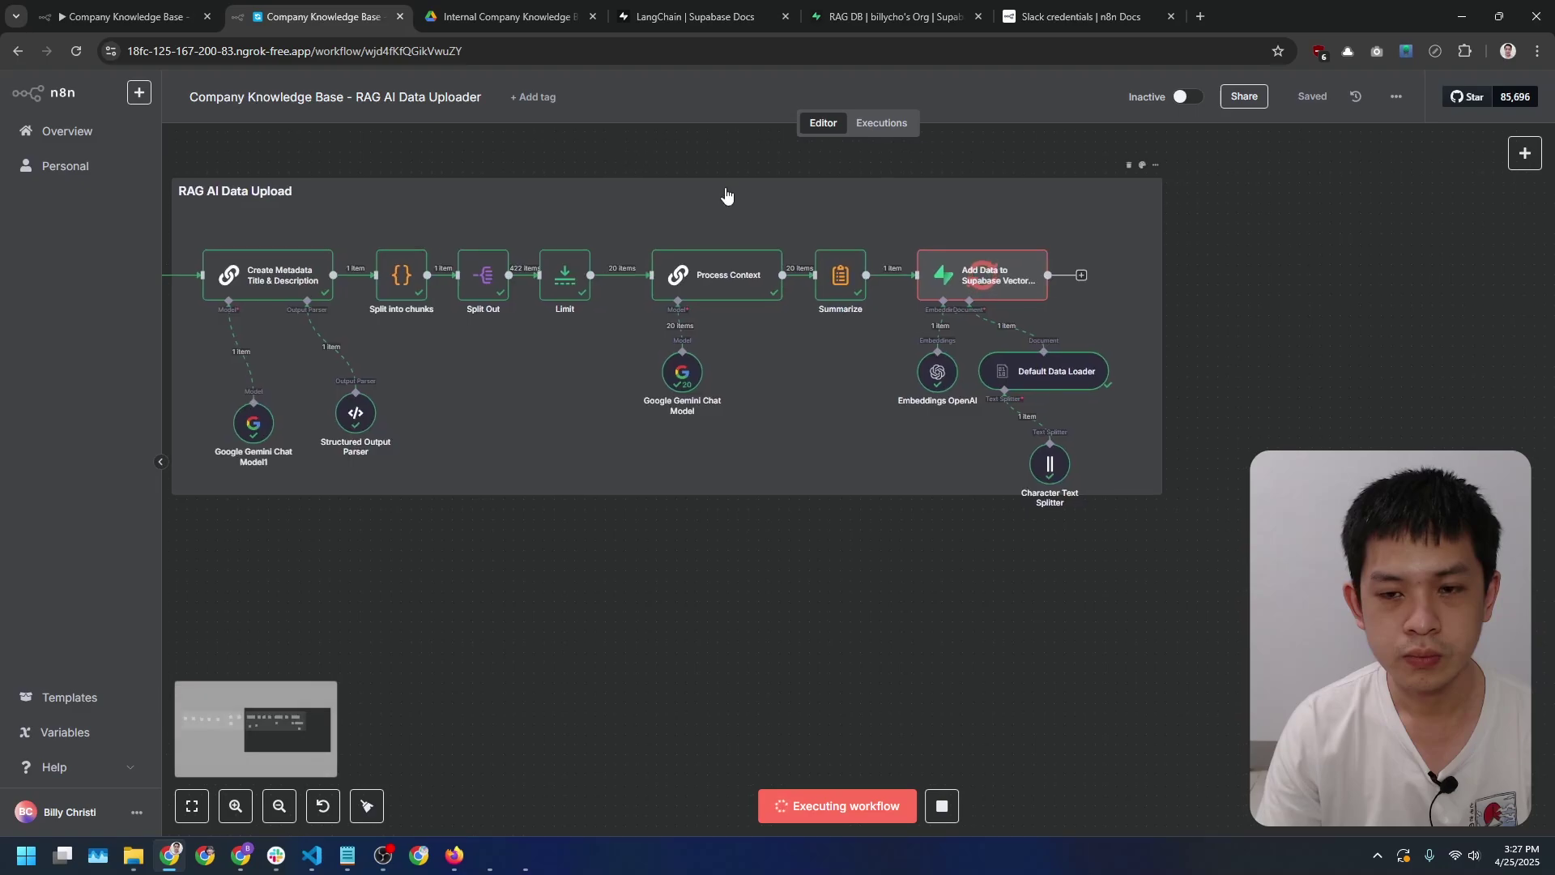
scroll(831, 201, "right", 1)
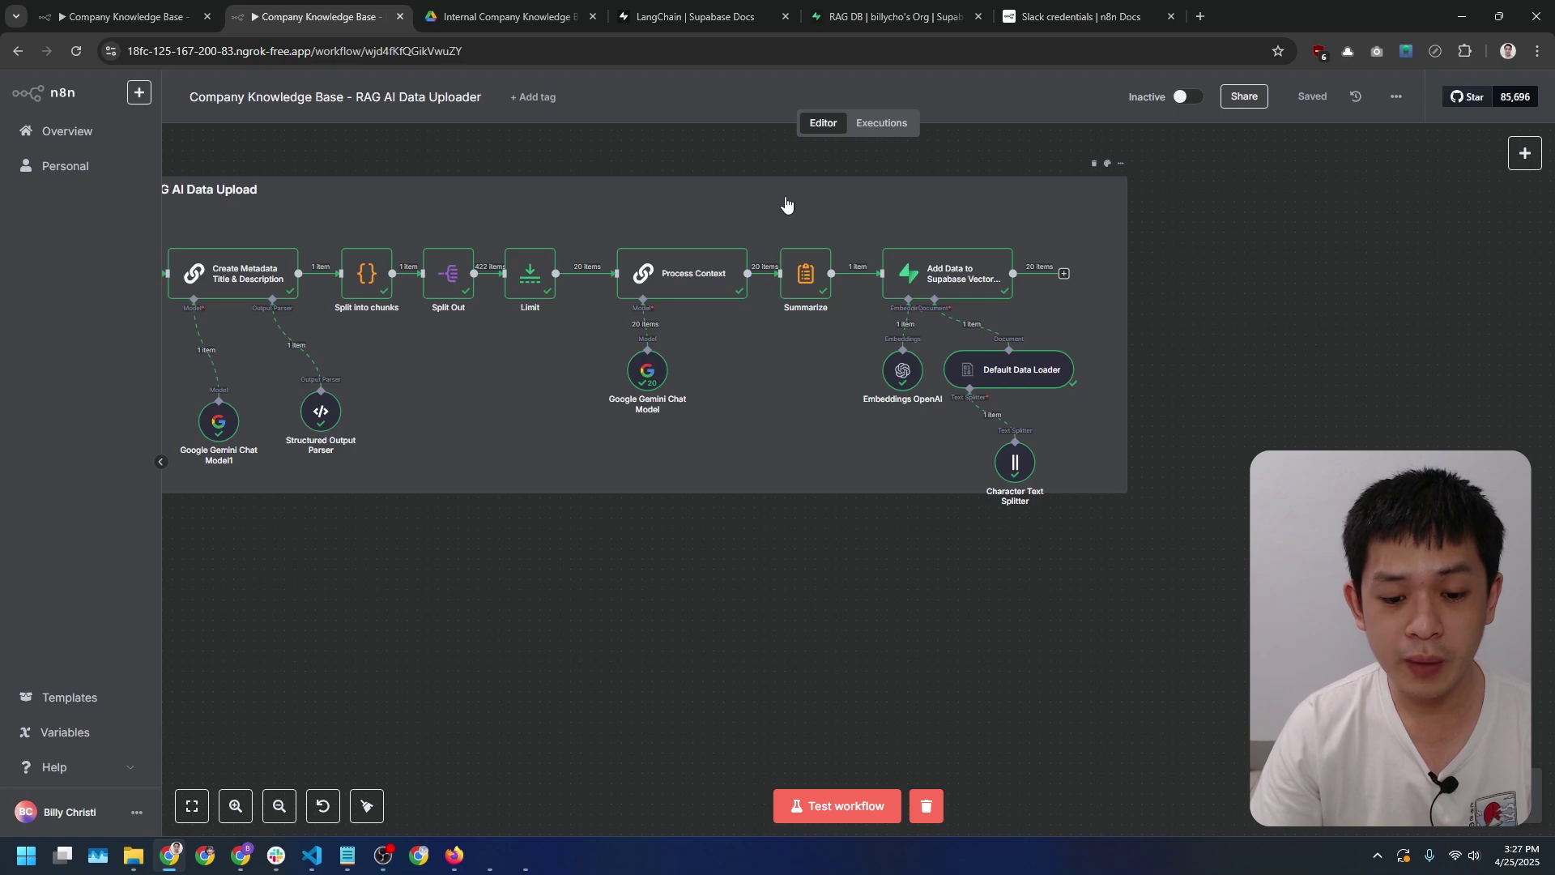
- Switch to the Supabase RAG DB documents table and inspect the content and metadata of the last uploaded Netflix row
left_click(632, 7)
left_click(585, 8)
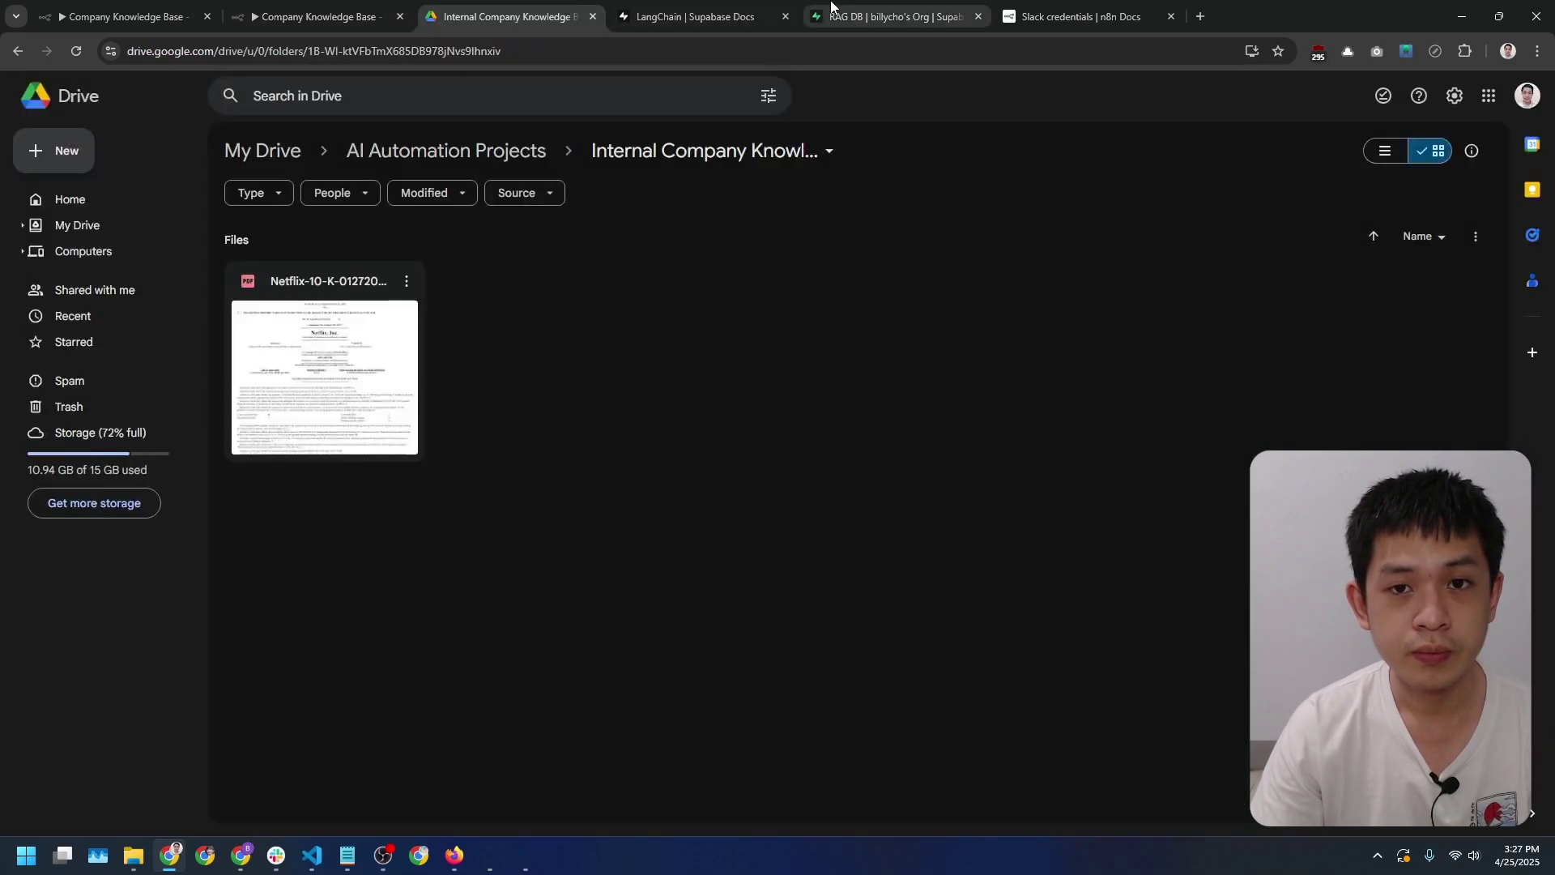
left_click(832, 7)
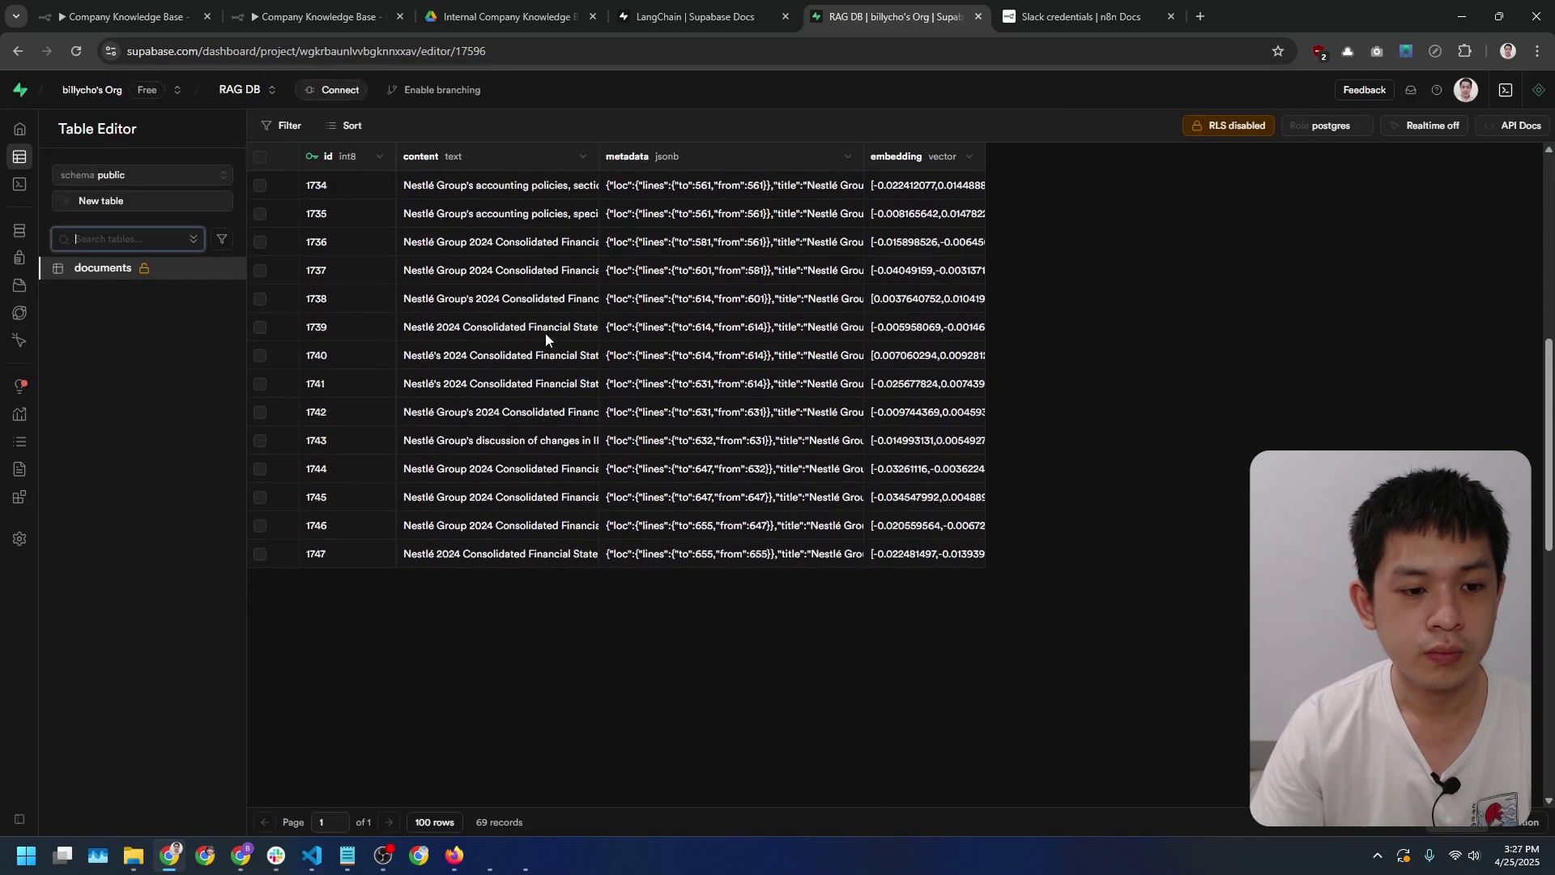
scroll(546, 337, "down", 8)
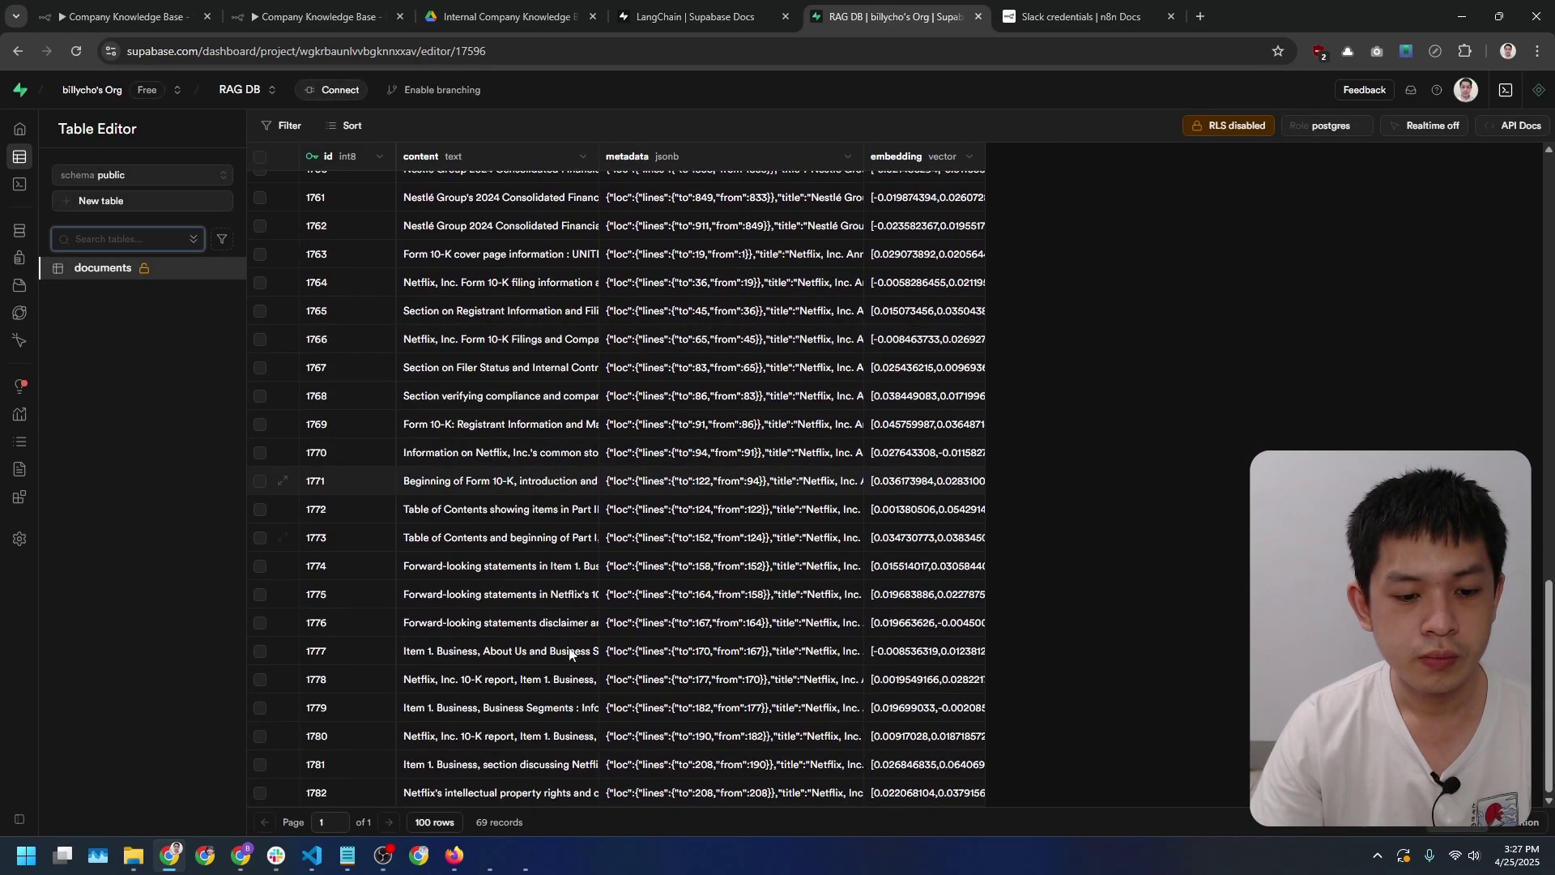
double_click(518, 794)
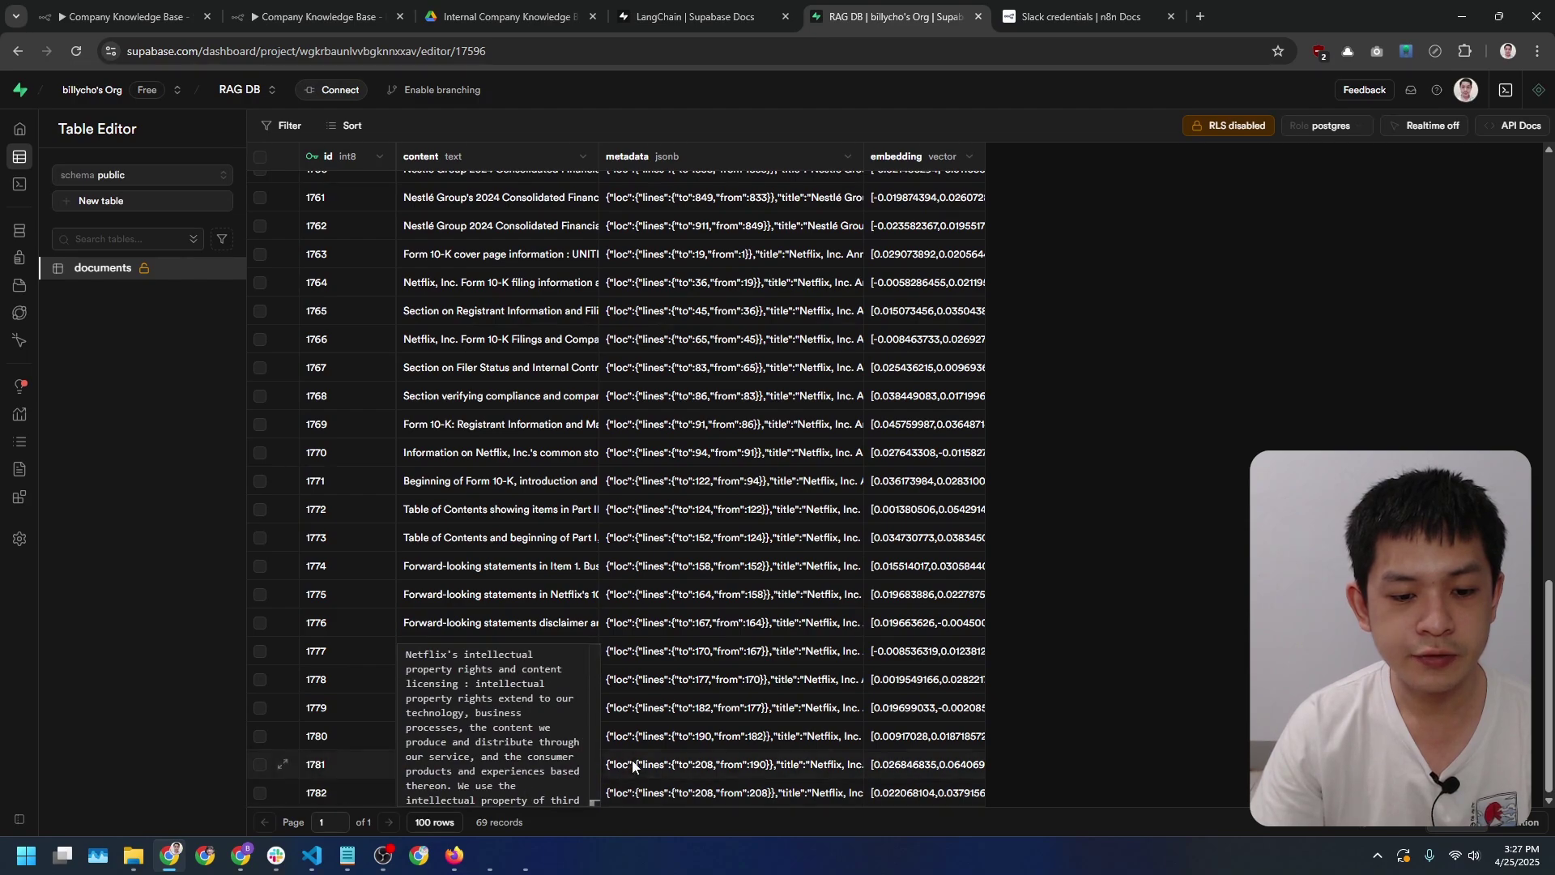
left_click(628, 793)
double_click(628, 793)
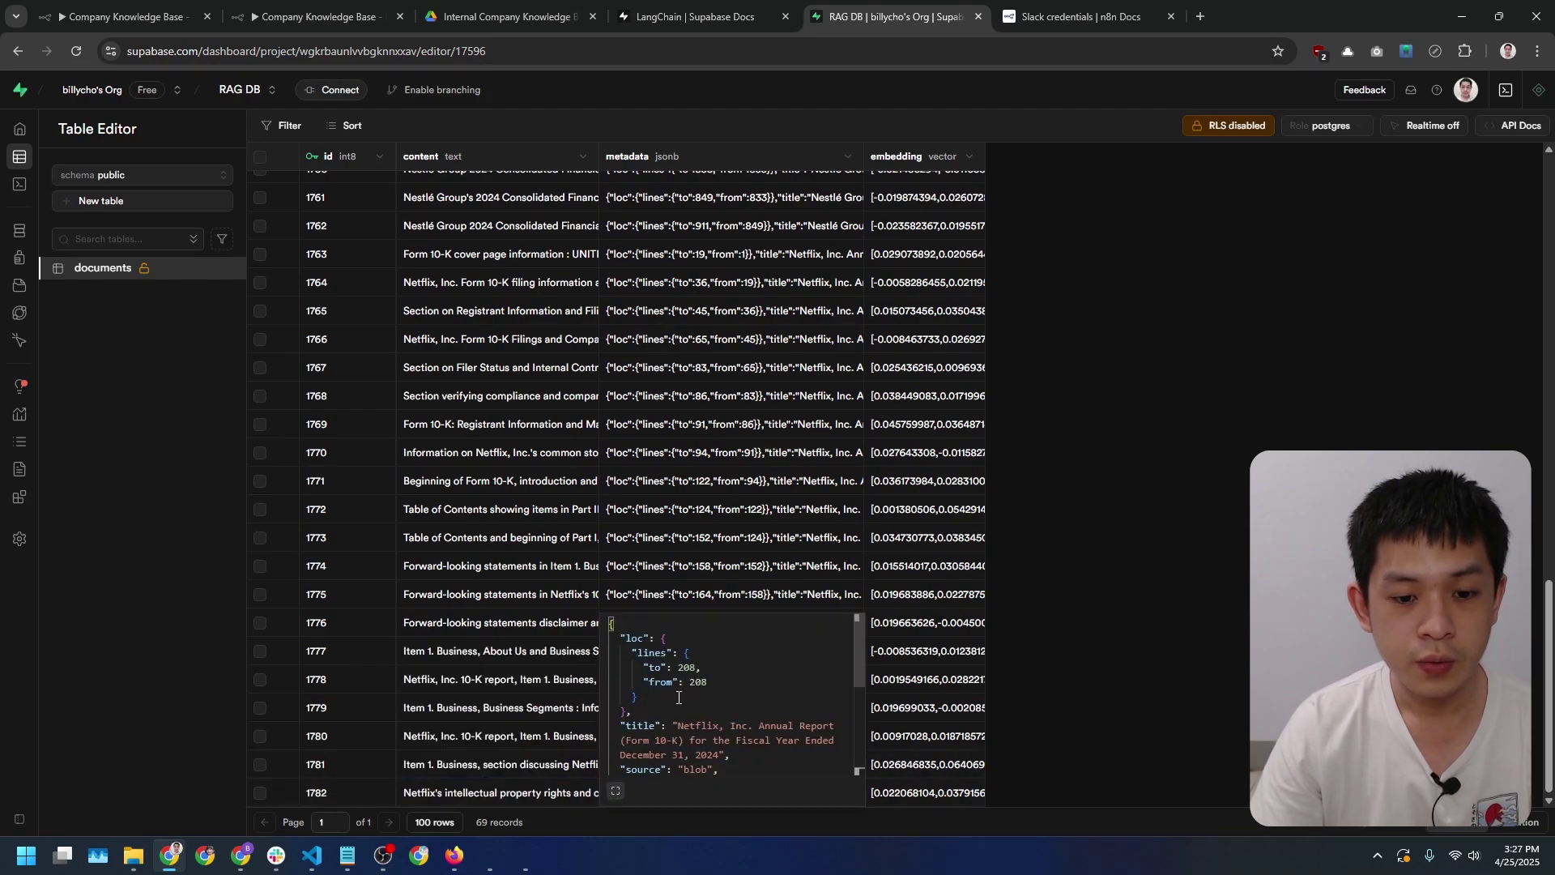
scroll(679, 697, "down", 5)
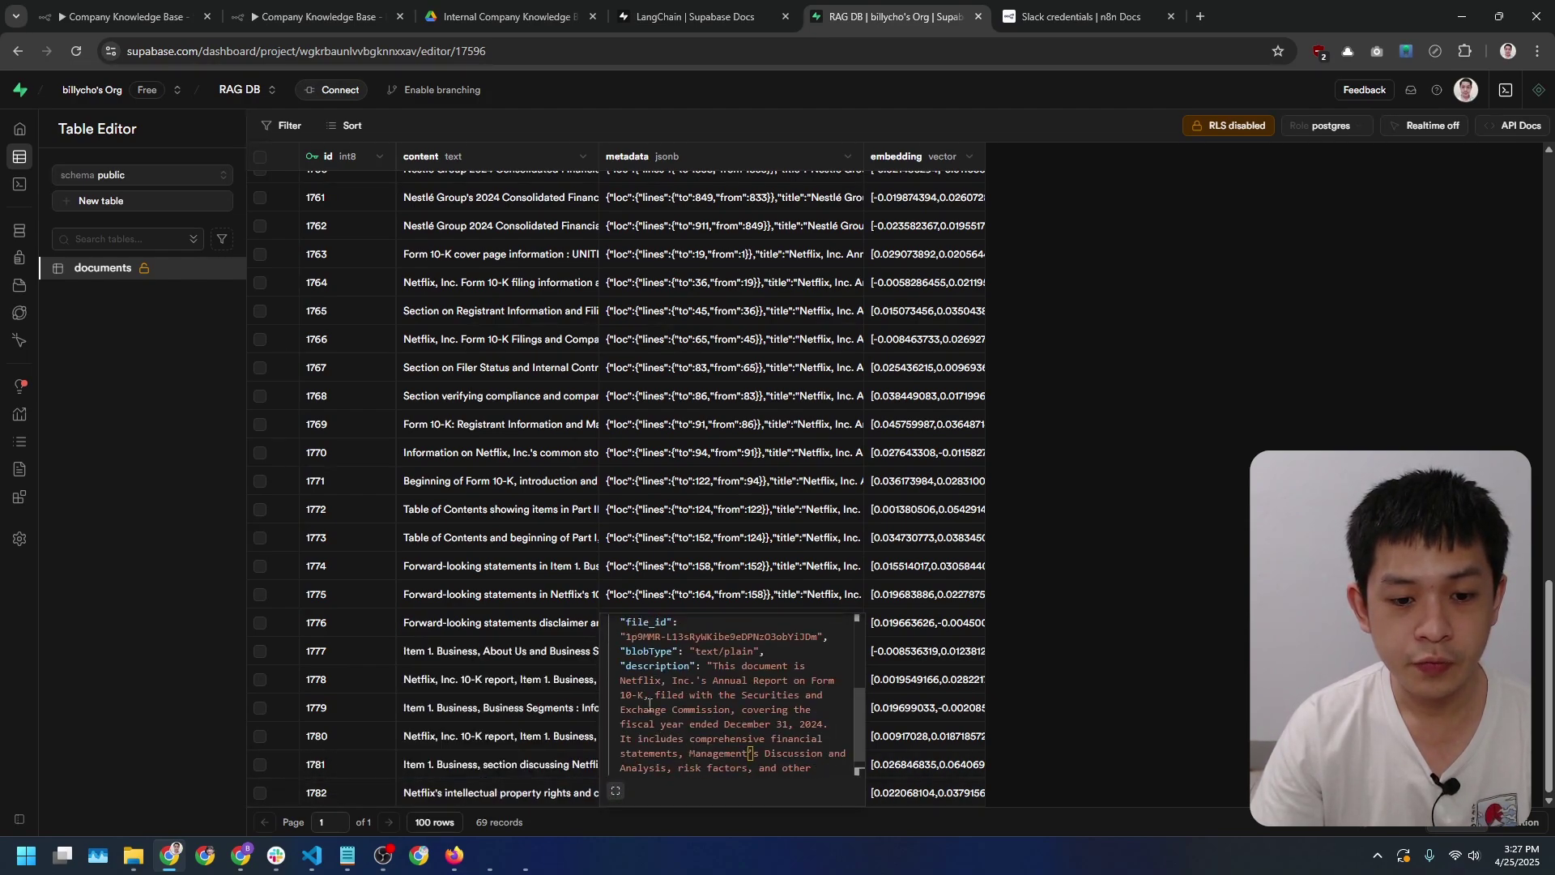
left_click(469, 801)
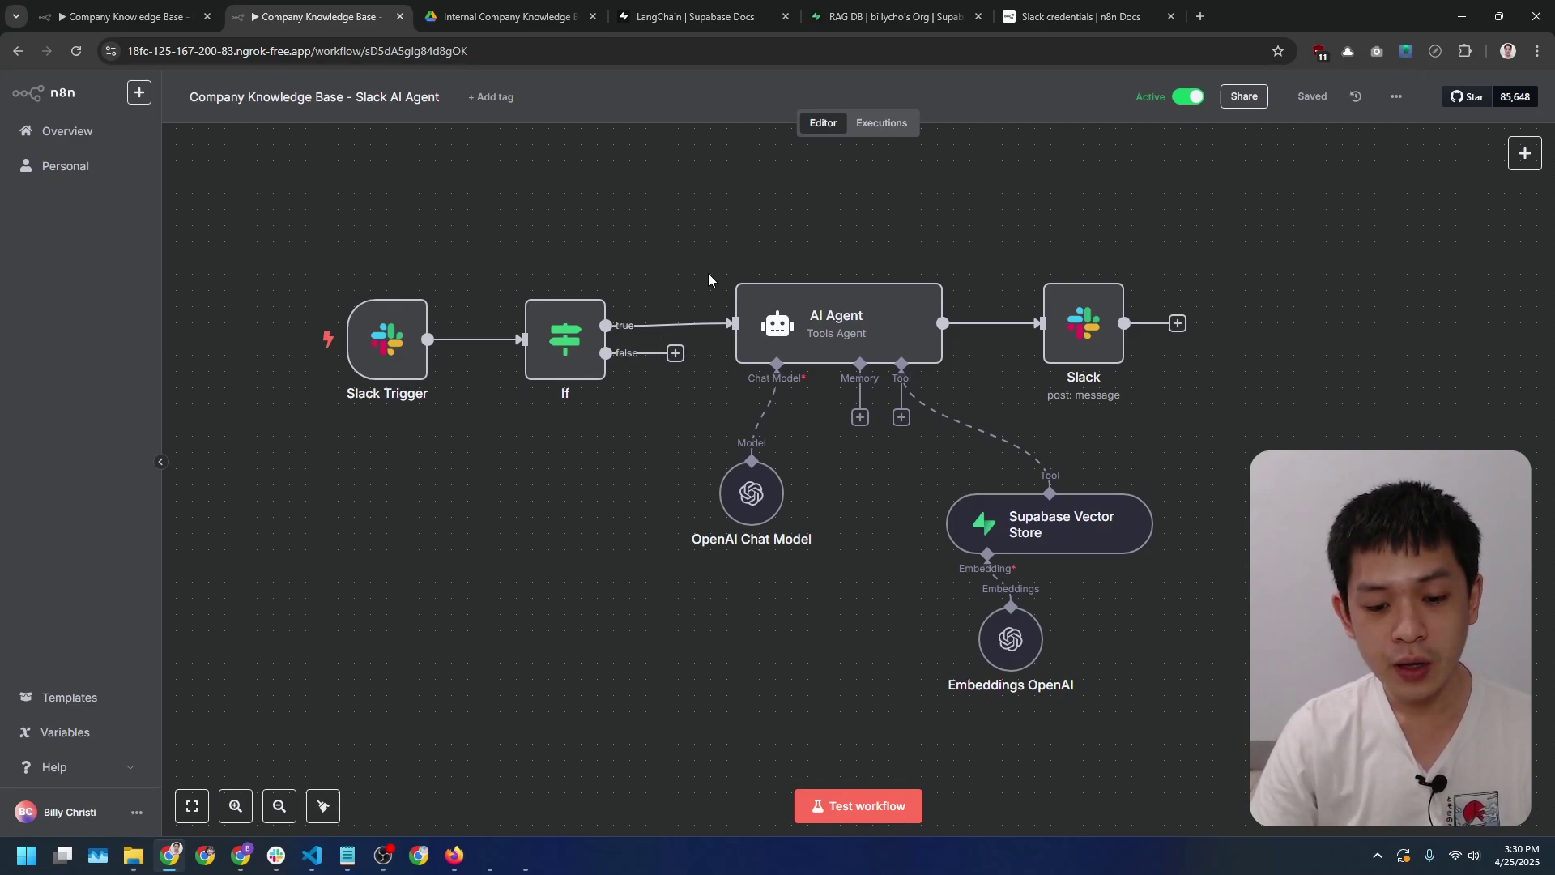
- Open the Slack Trigger node of the Slack AI Agent workflow and check its credential, trigger event and workspace settings
mouse_move(386, 356)
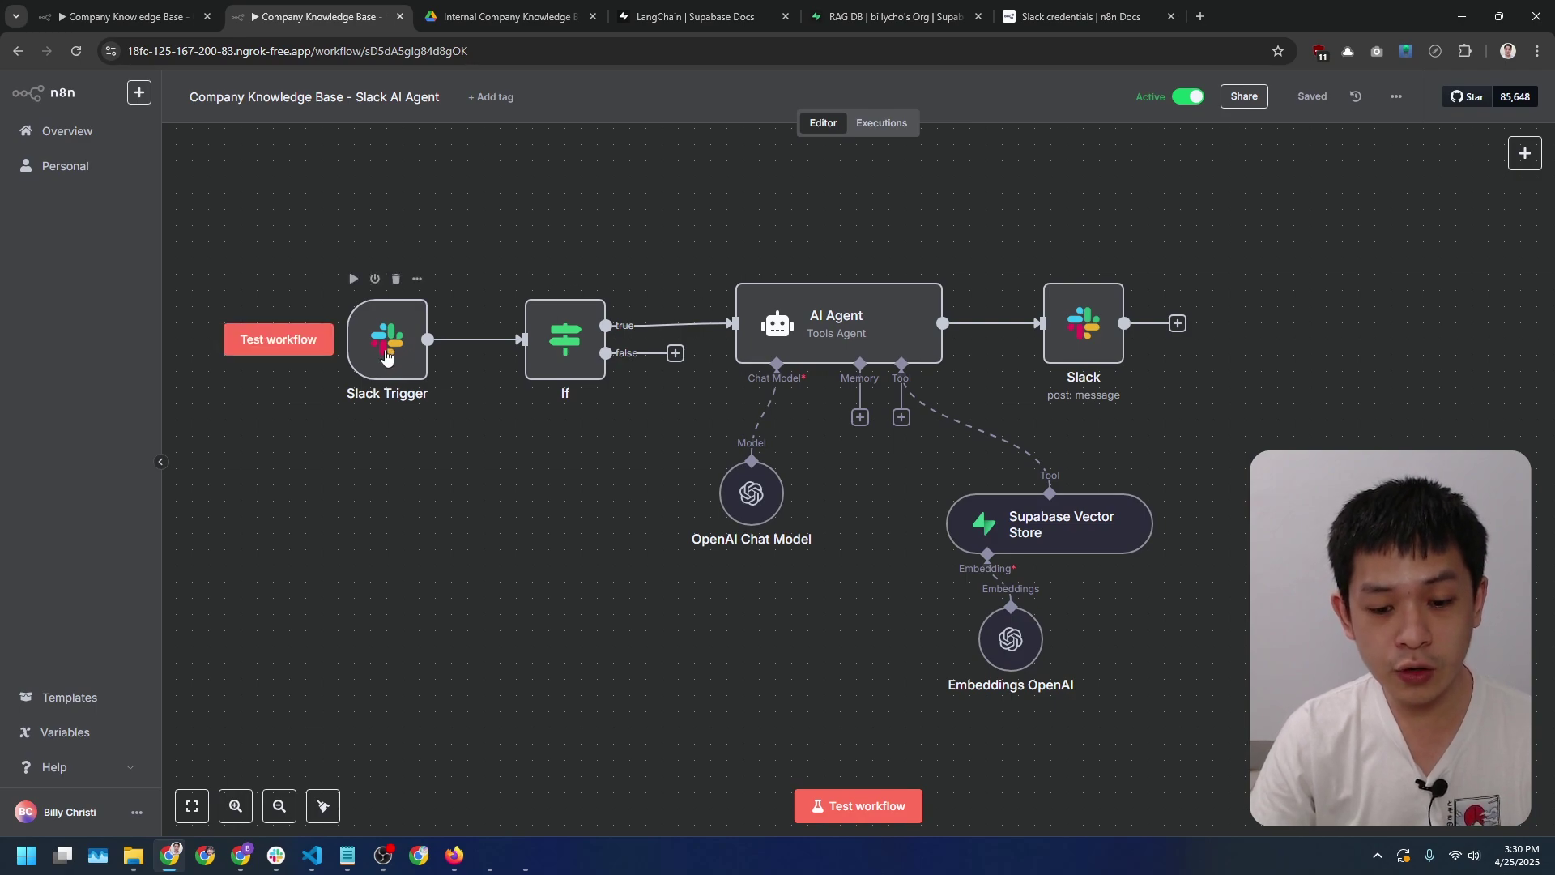
double_click(387, 357)
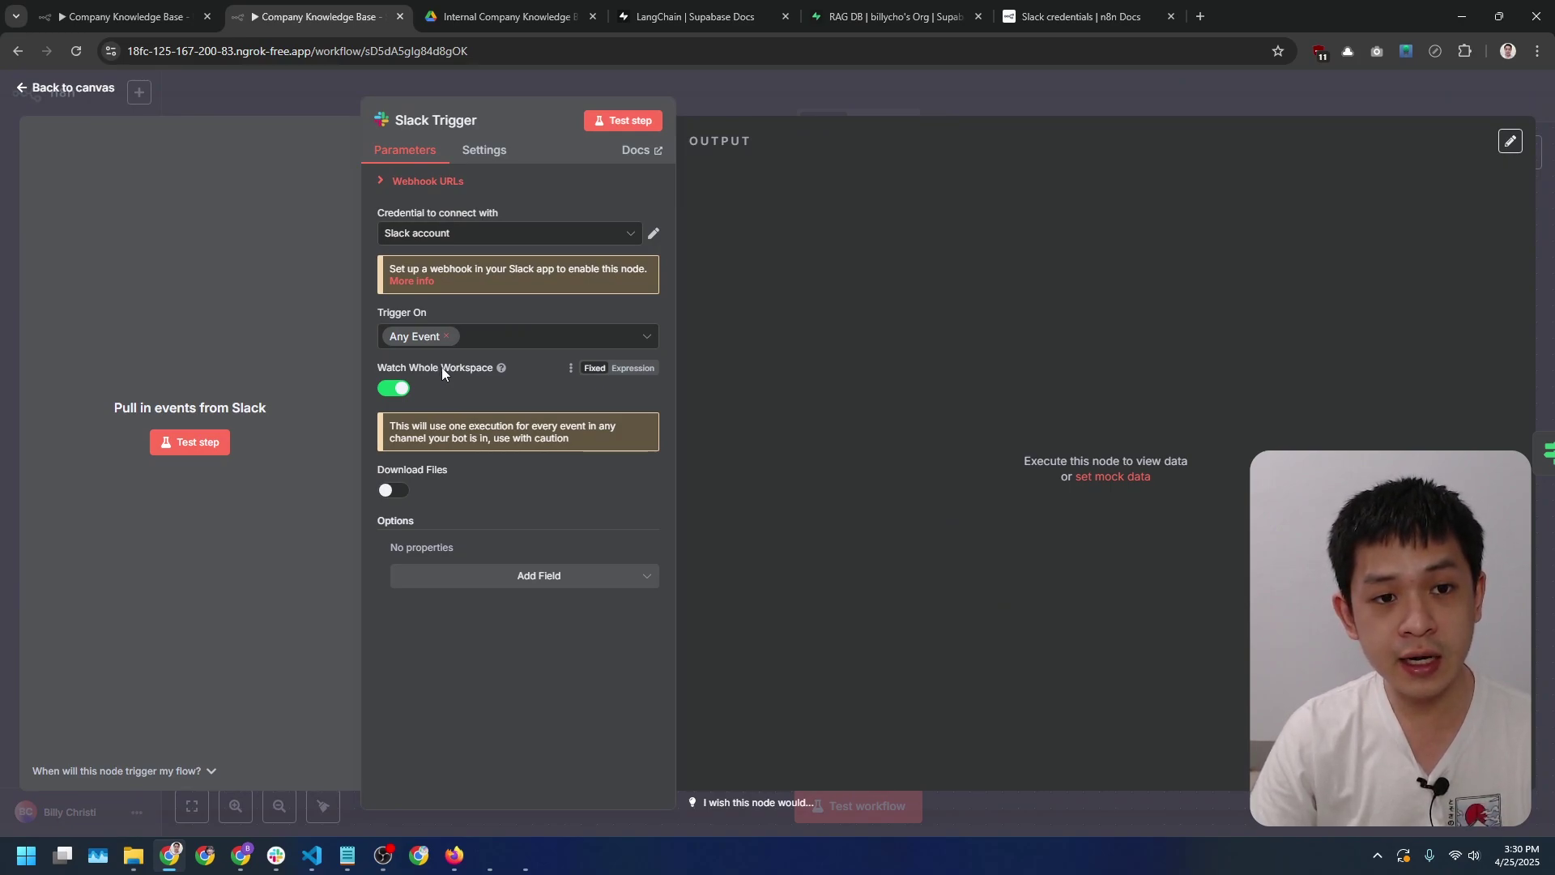
left_click(568, 237)
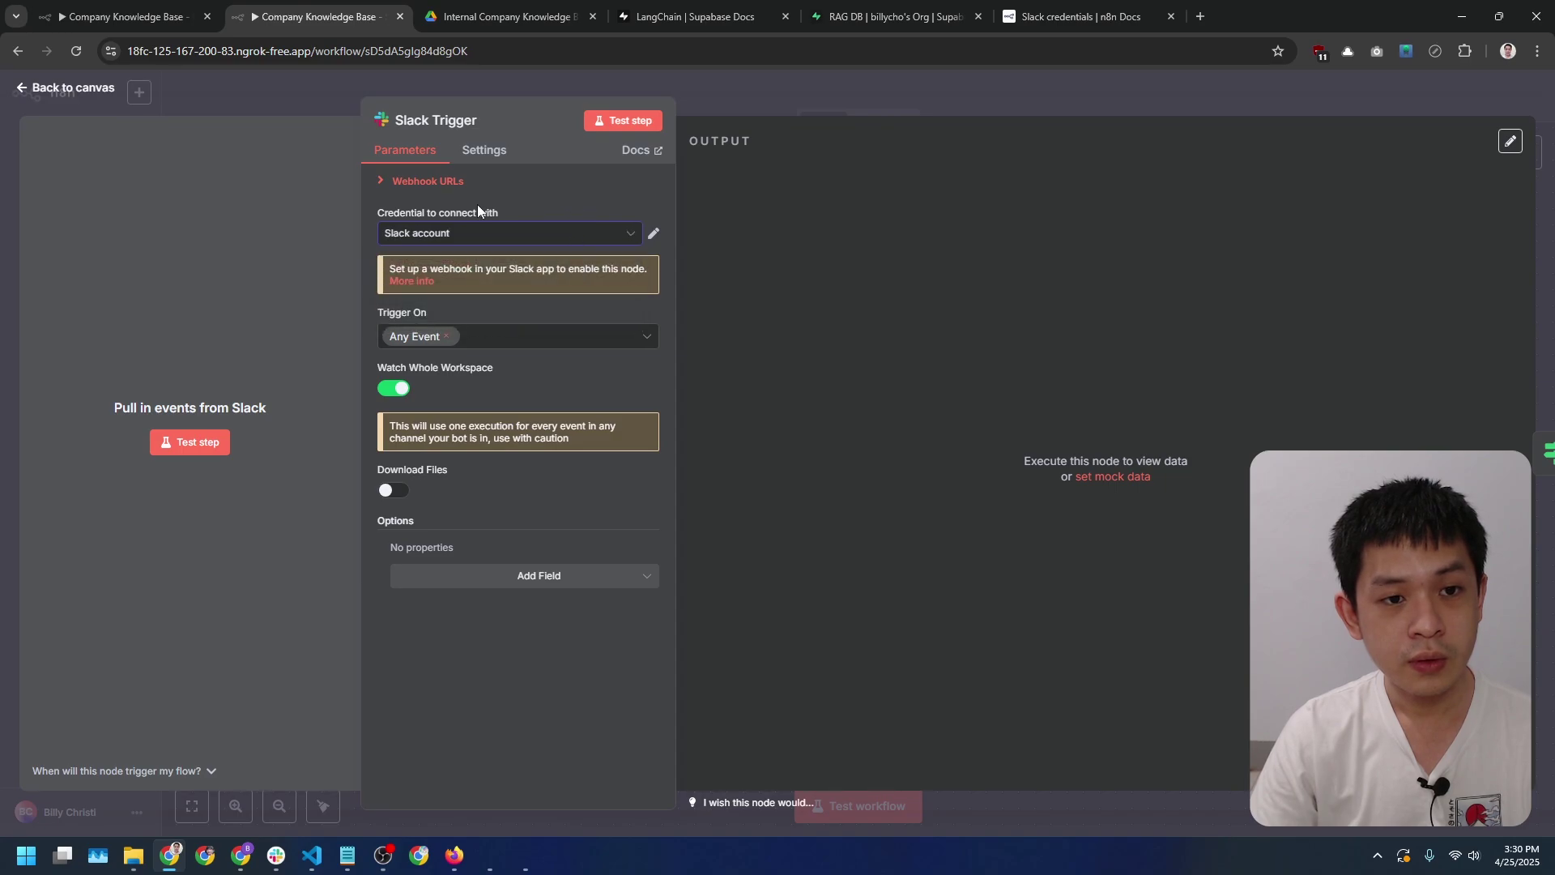
- Read the Slack Trigger documentation on events, required scopes and common issues, and return to the Slack AI Agent canvas
left_click(418, 282)
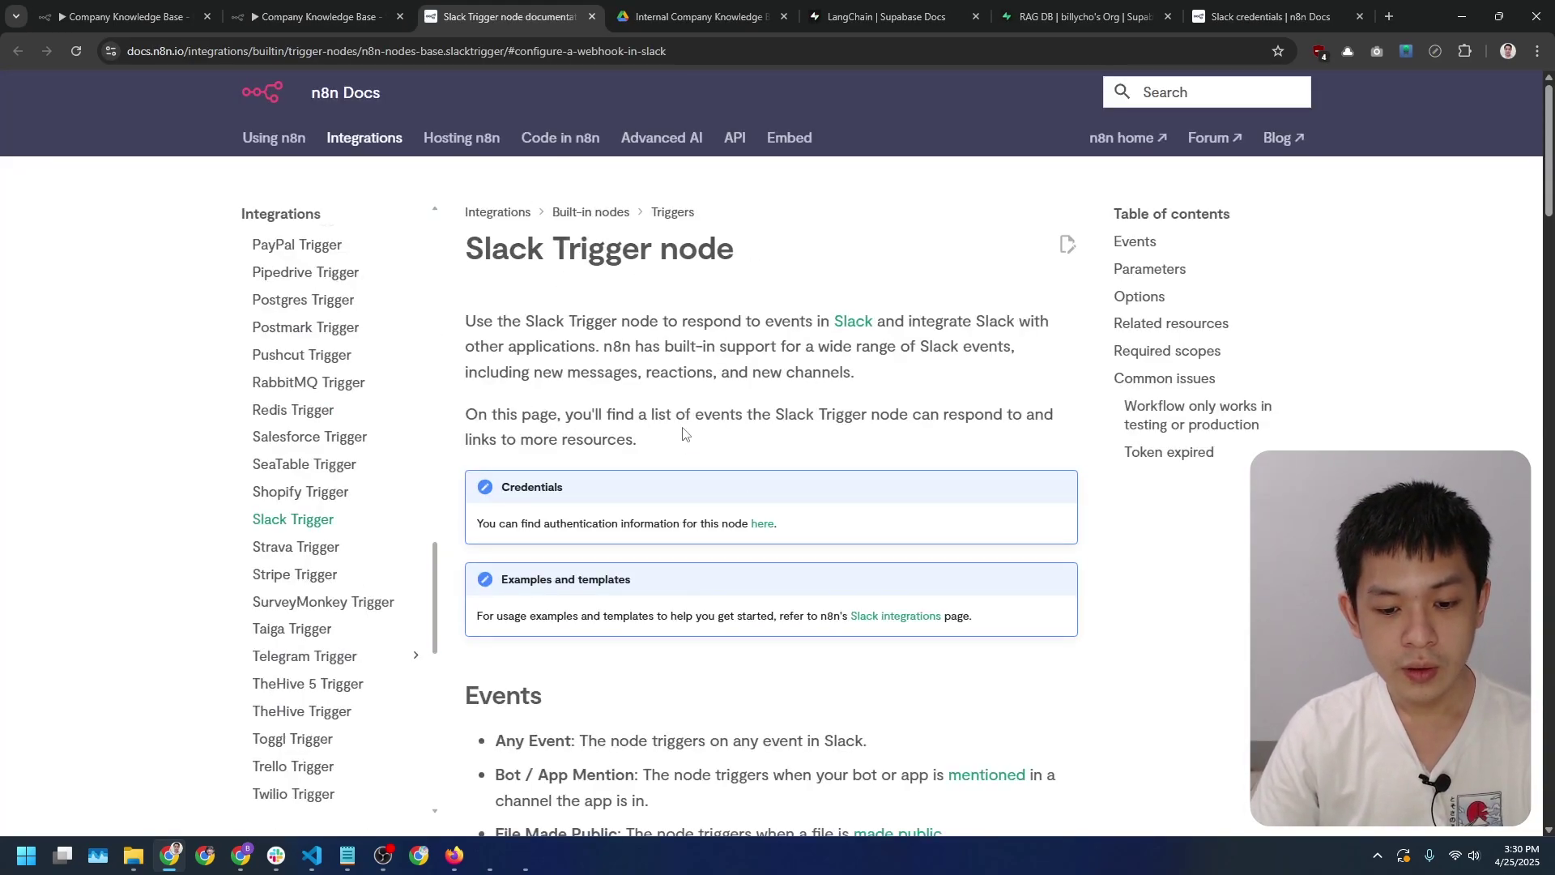
scroll(648, 373, "down", 1)
scroll(729, 324, "up", 1)
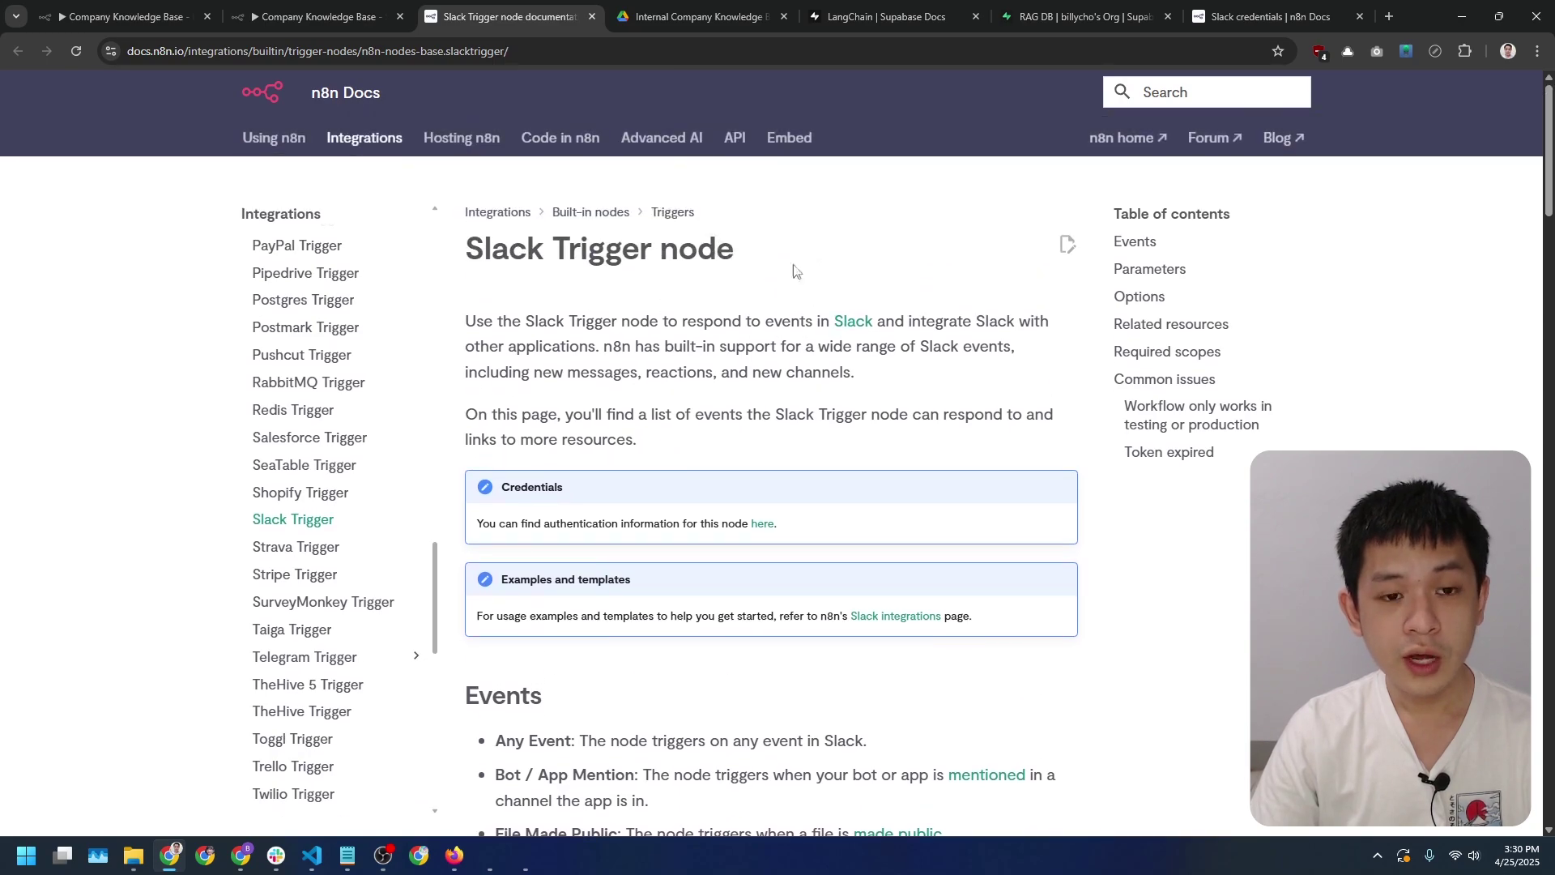
scroll(770, 300, "down", 2)
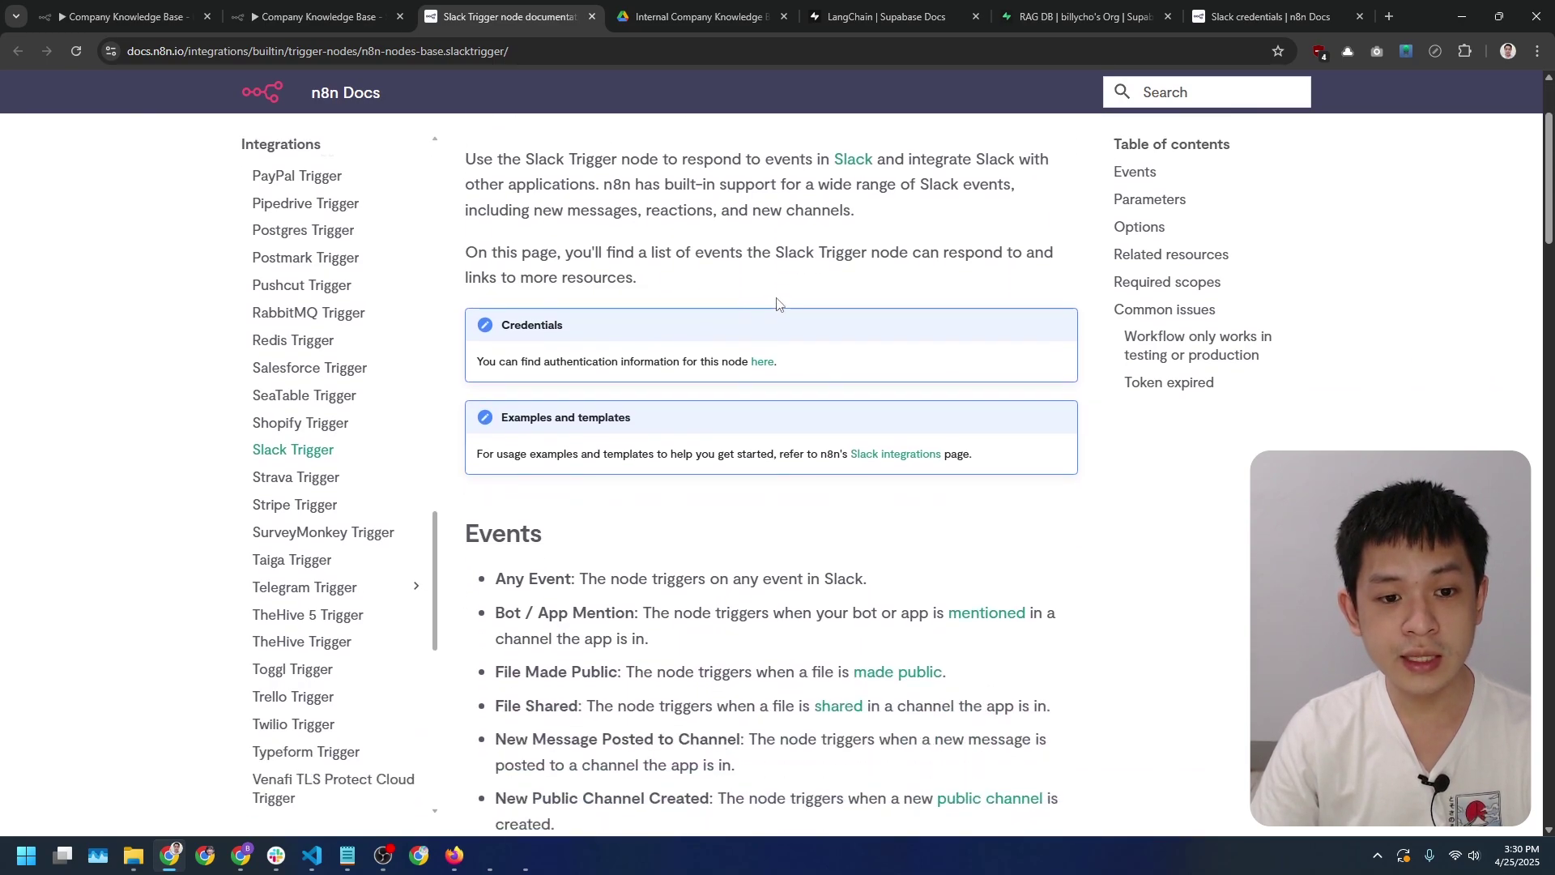
scroll(778, 365, "down", 10)
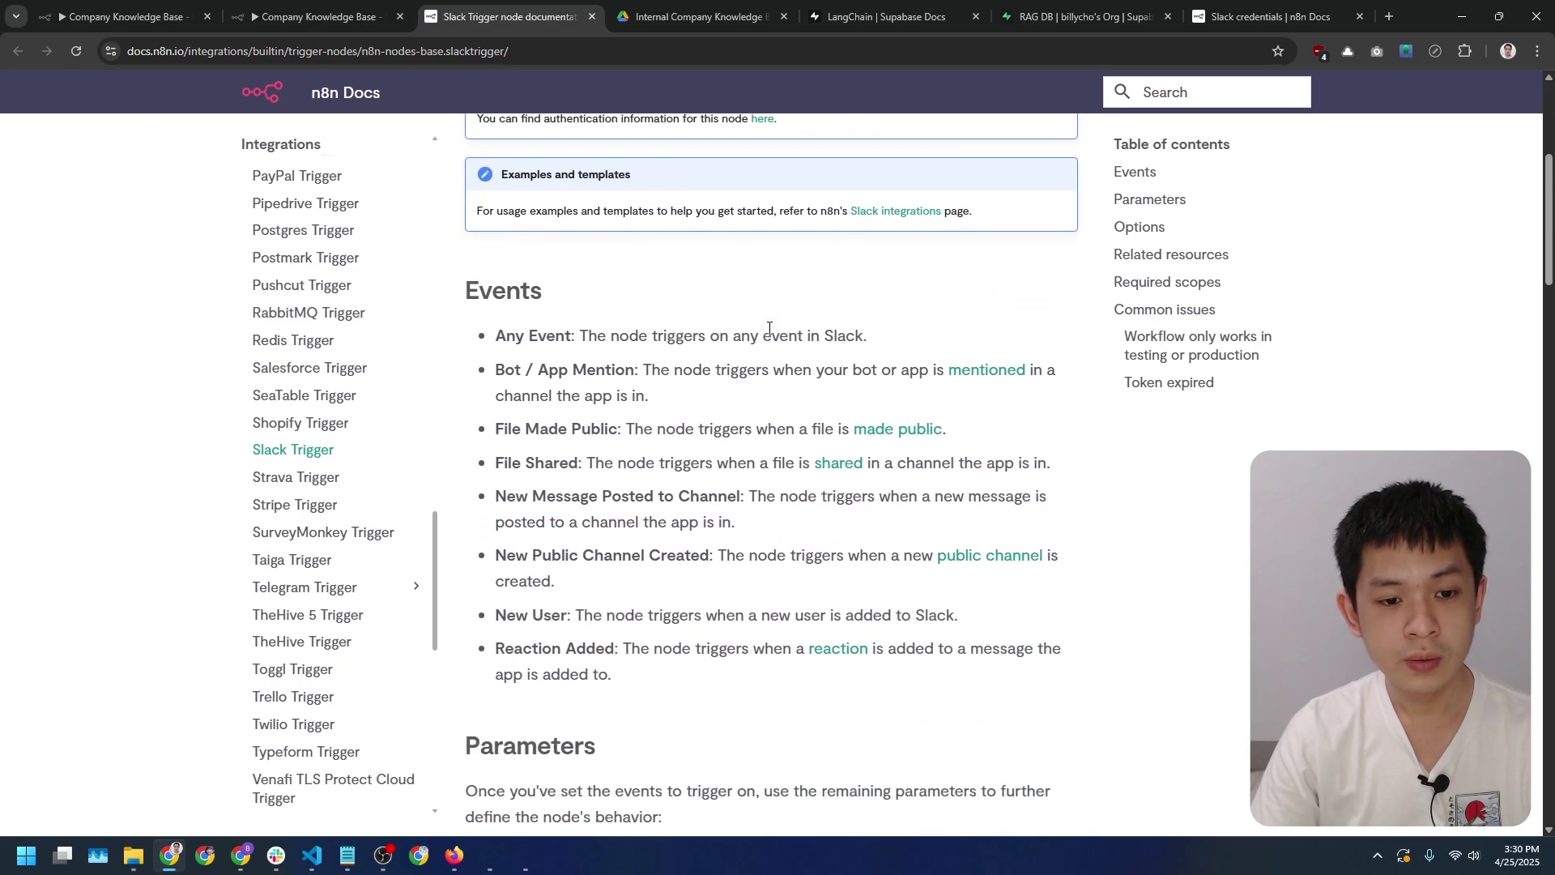
scroll(771, 433, "down", 1)
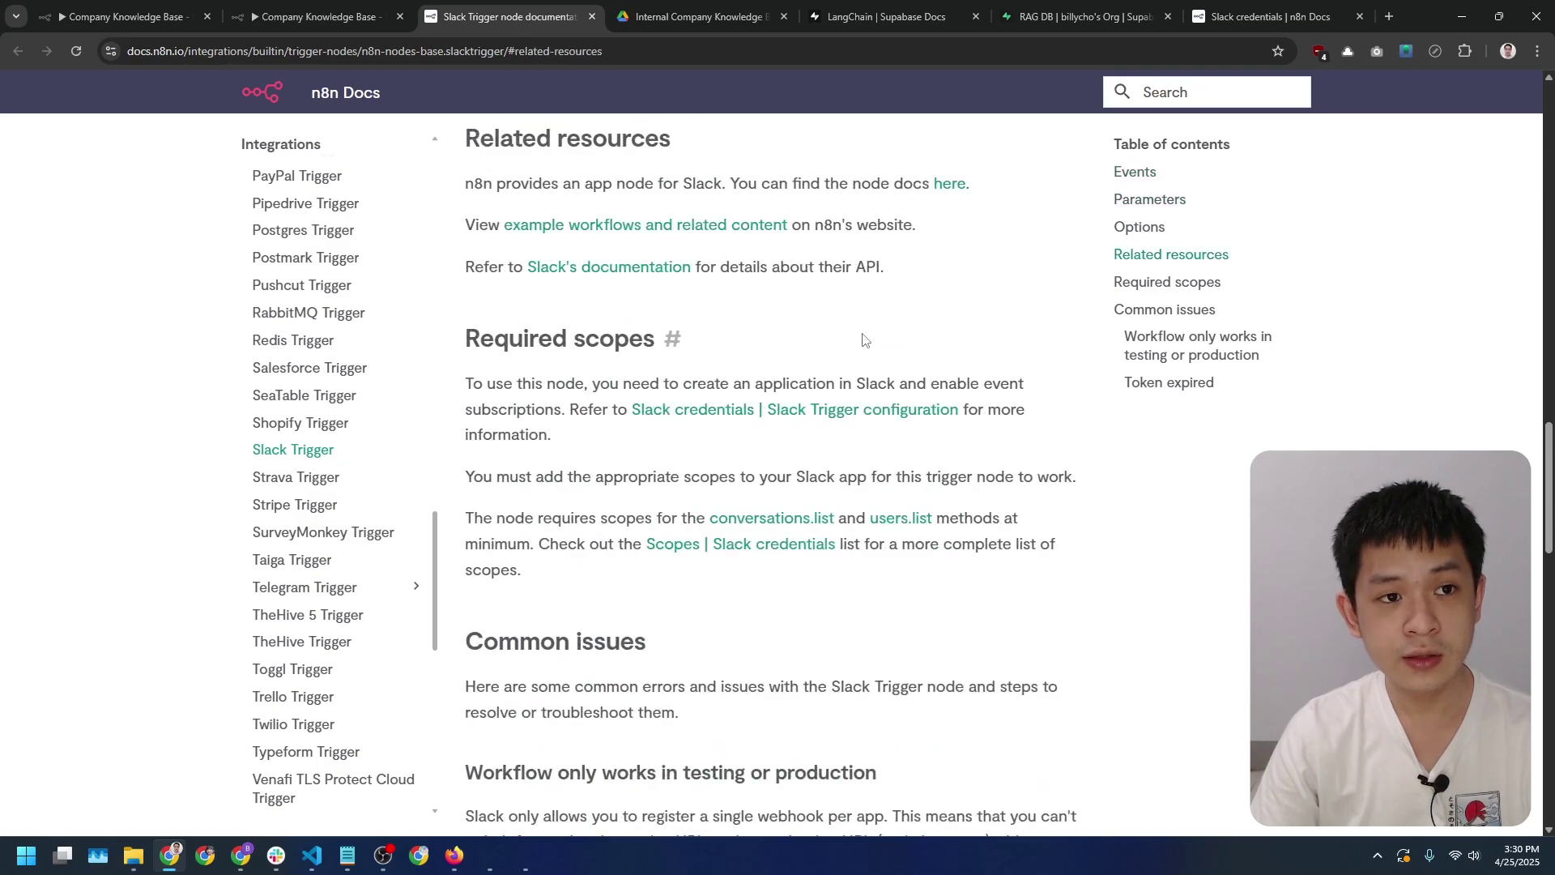
scroll(863, 340, "down", 3)
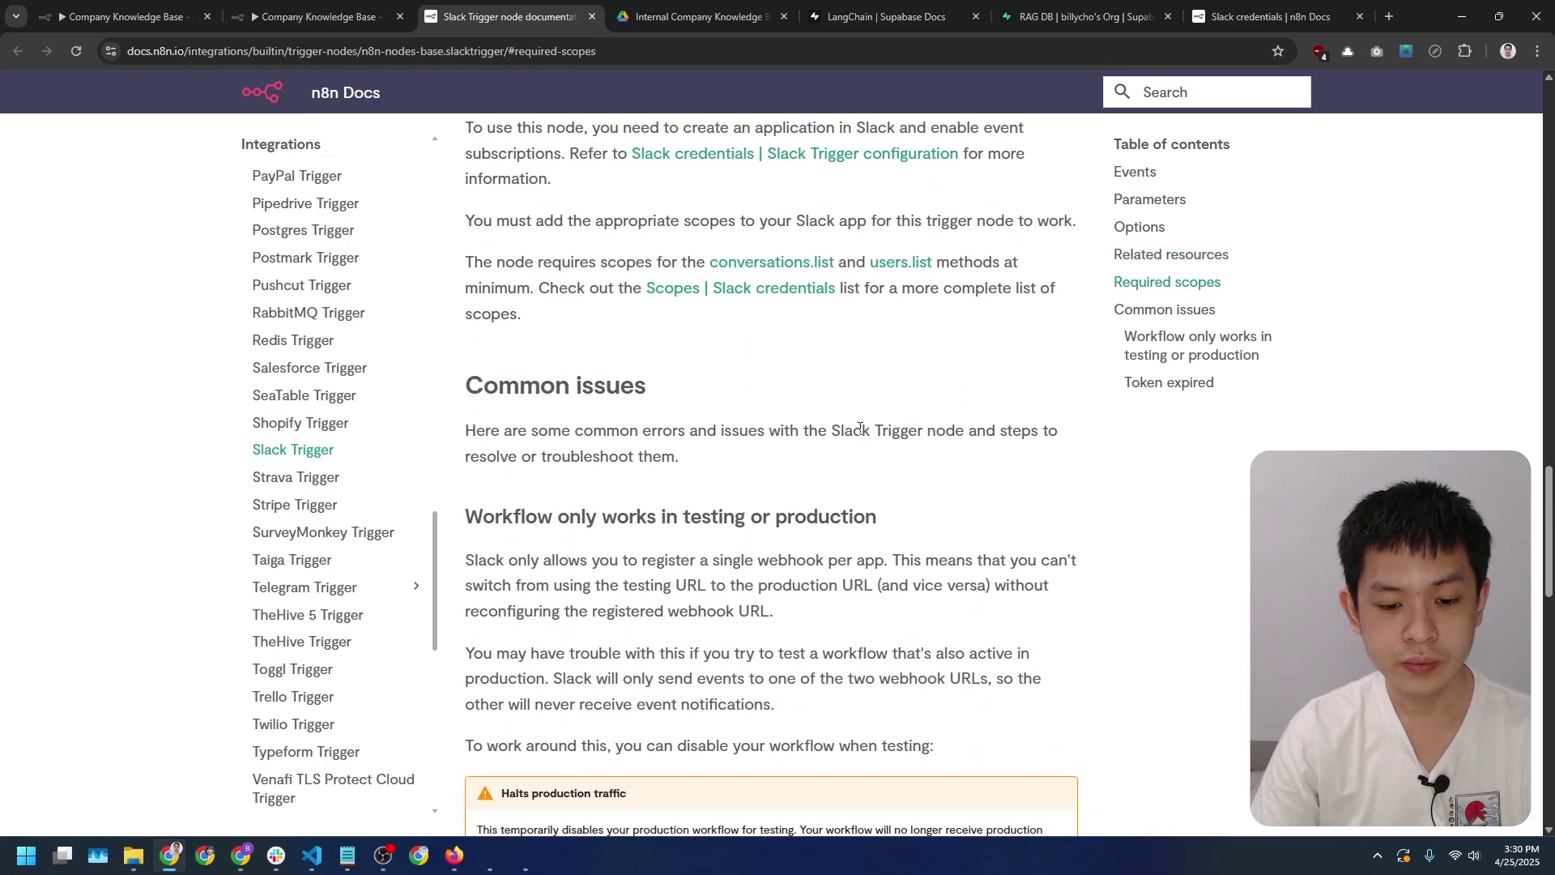
scroll(848, 428, "down", 4)
scroll(848, 428, "up", 6)
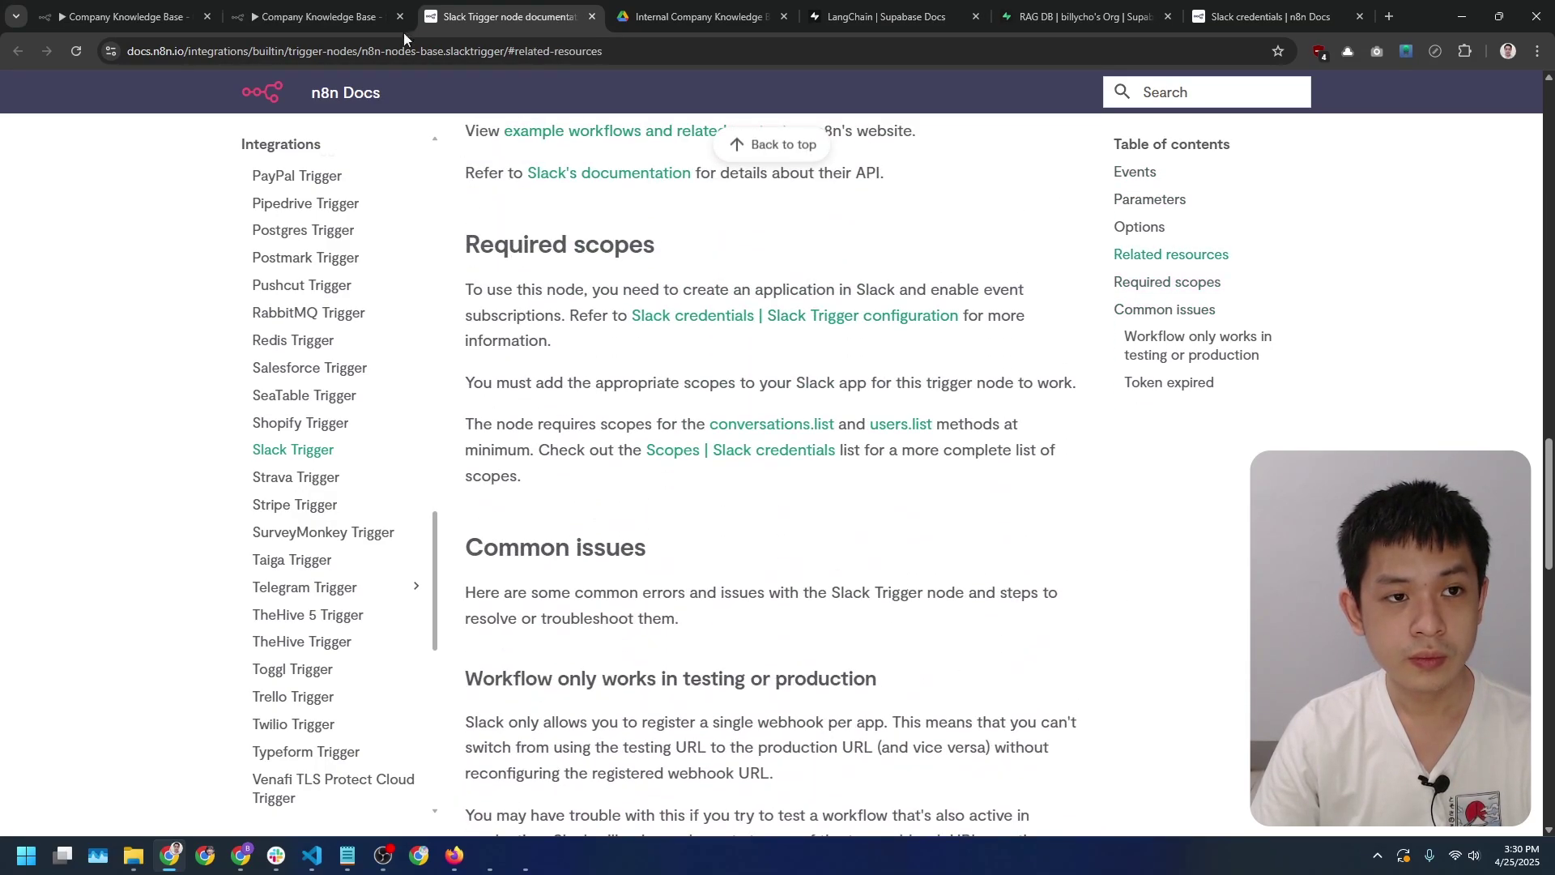
left_click(364, 20)
left_click(45, 87)
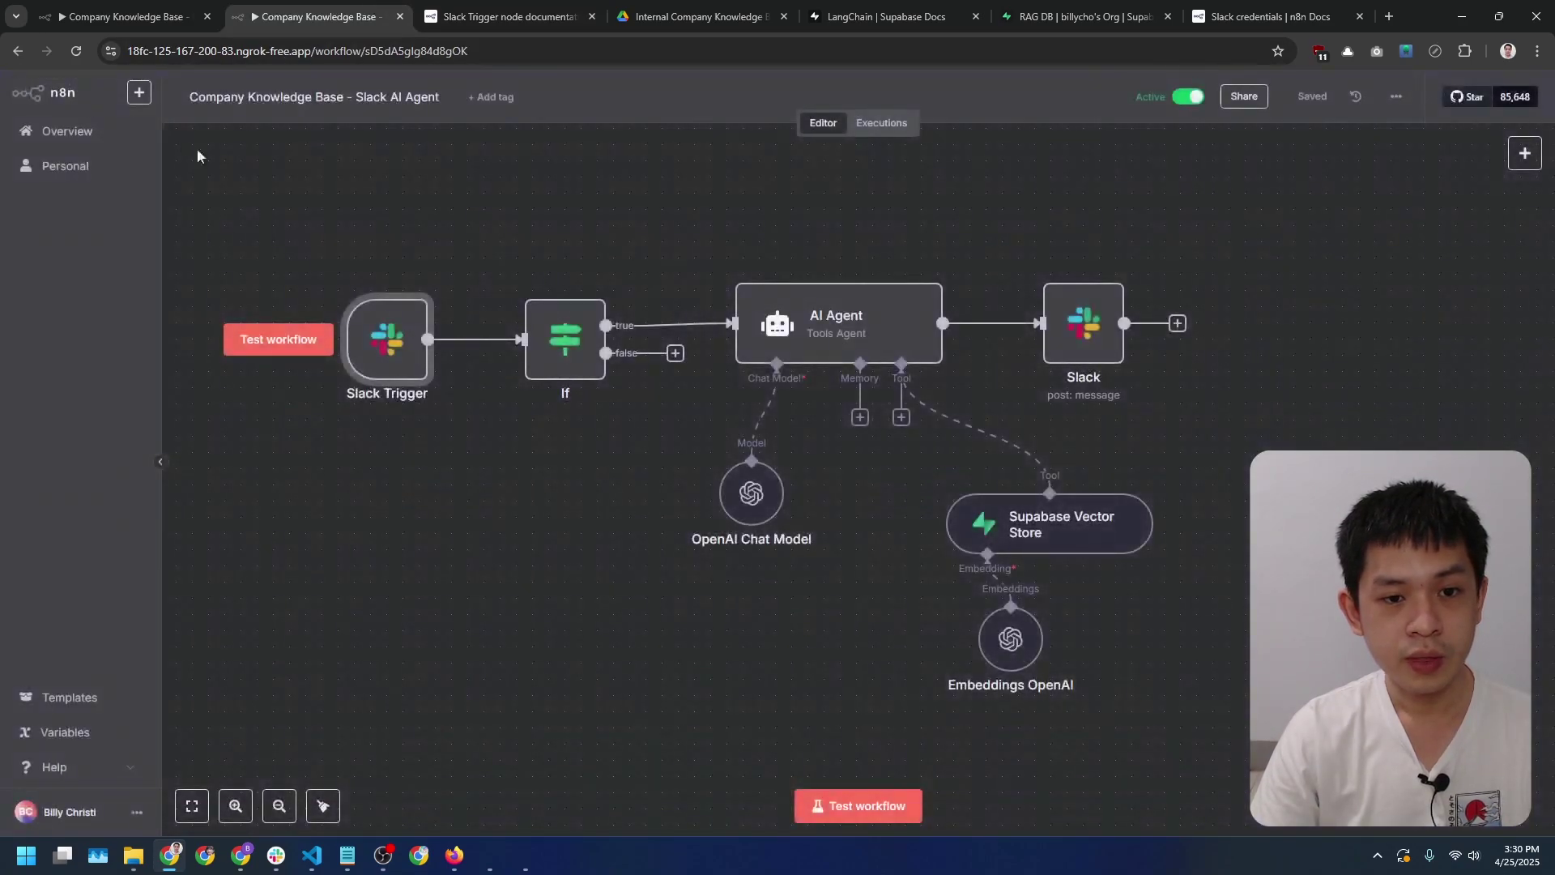
- Check the bot_id and message type conditions in the If node
double_click(565, 367)
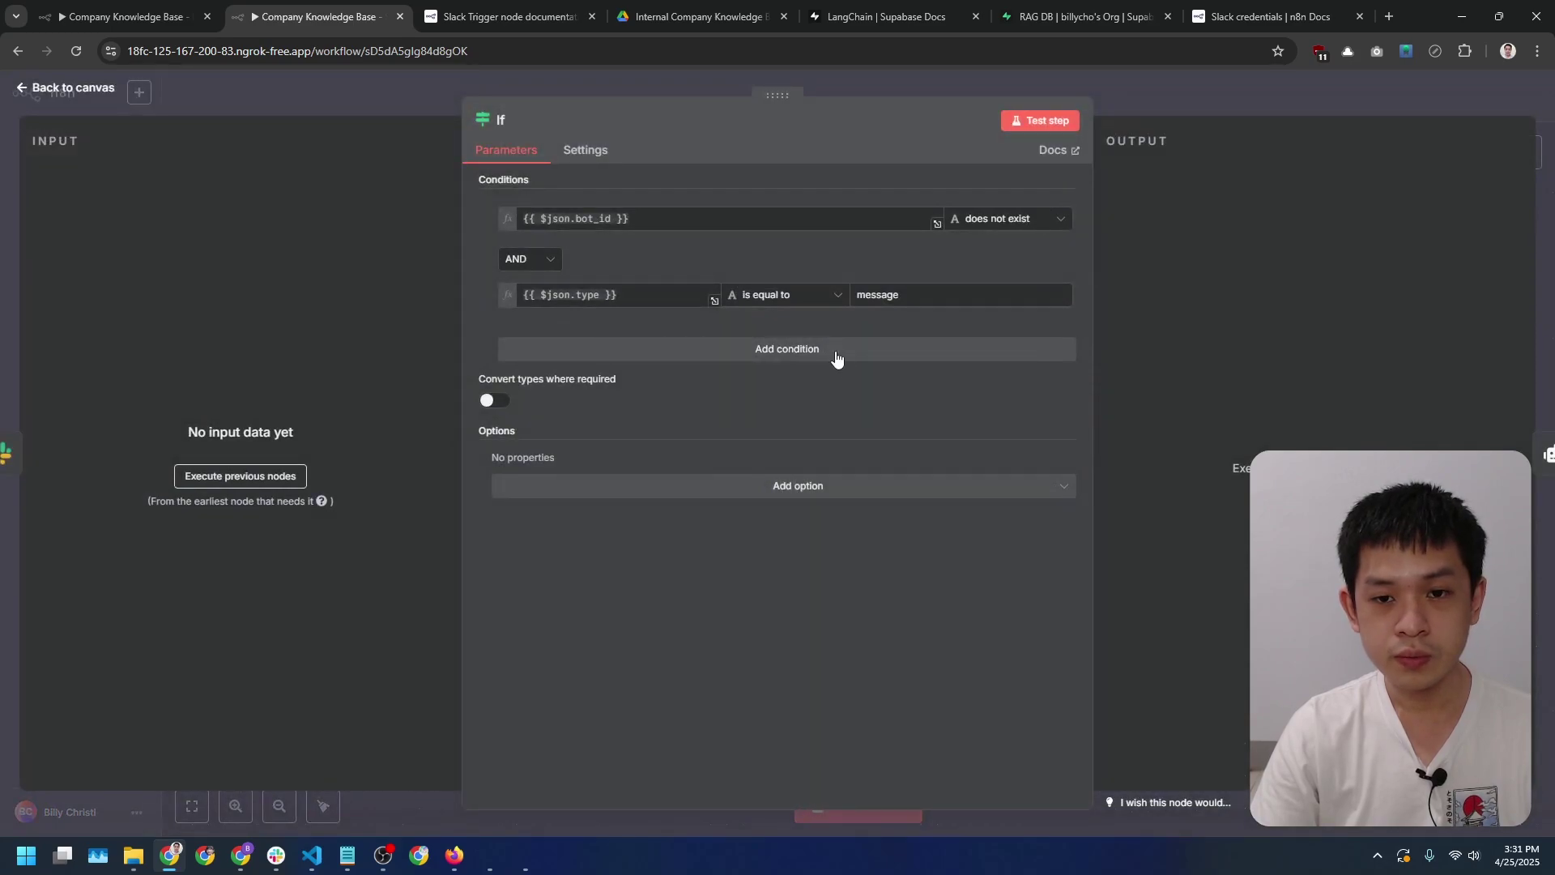
left_click(44, 89)
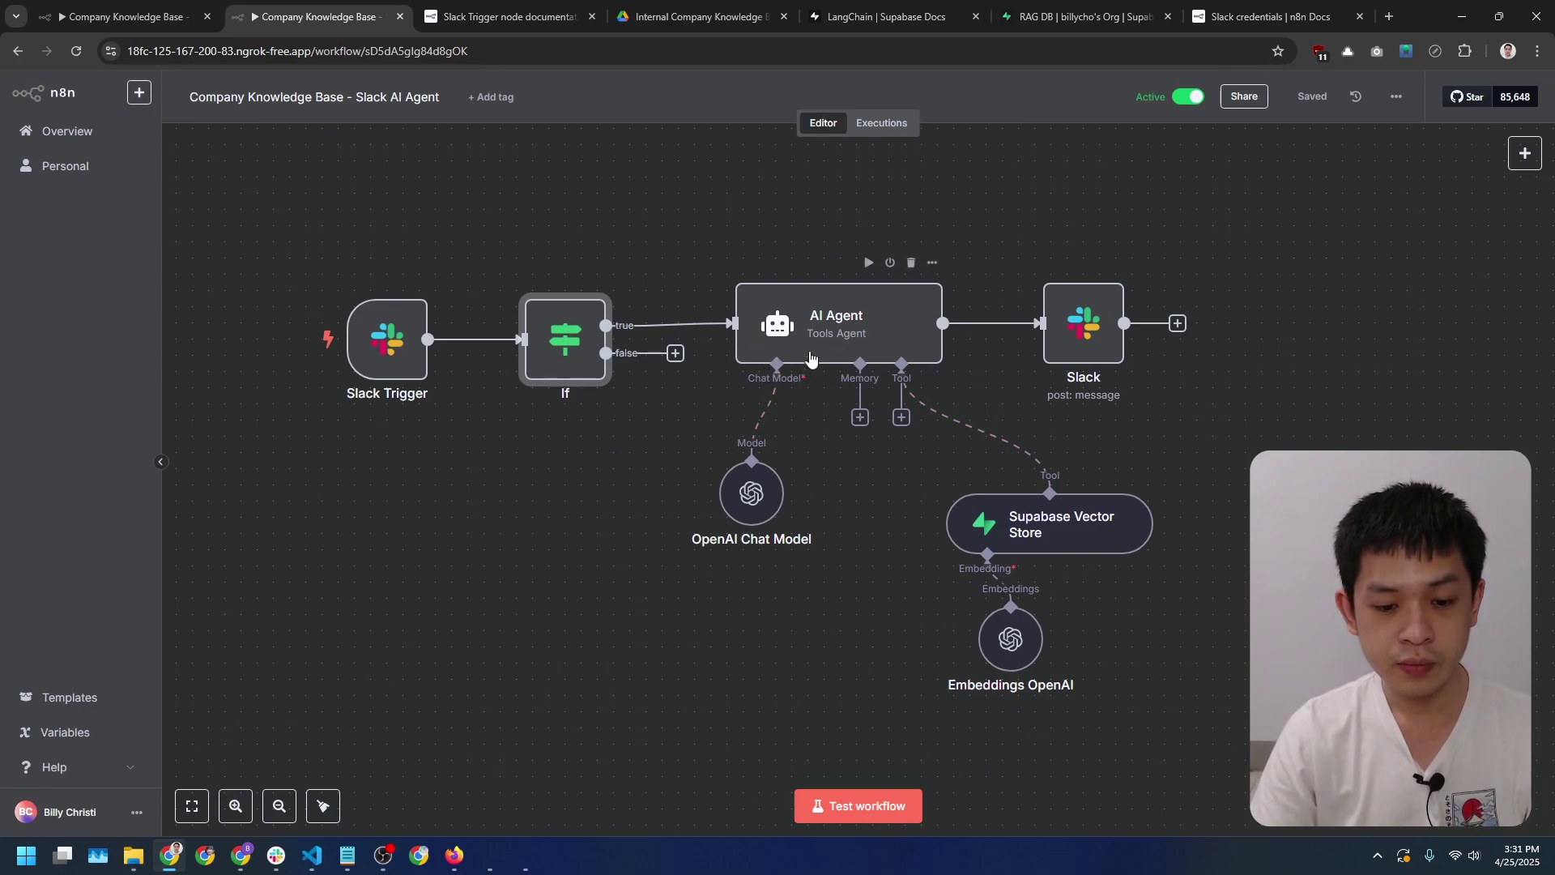
- Review the AI Agent node's user prompt and read its system message through to the example response
scroll(810, 356, "right", 2)
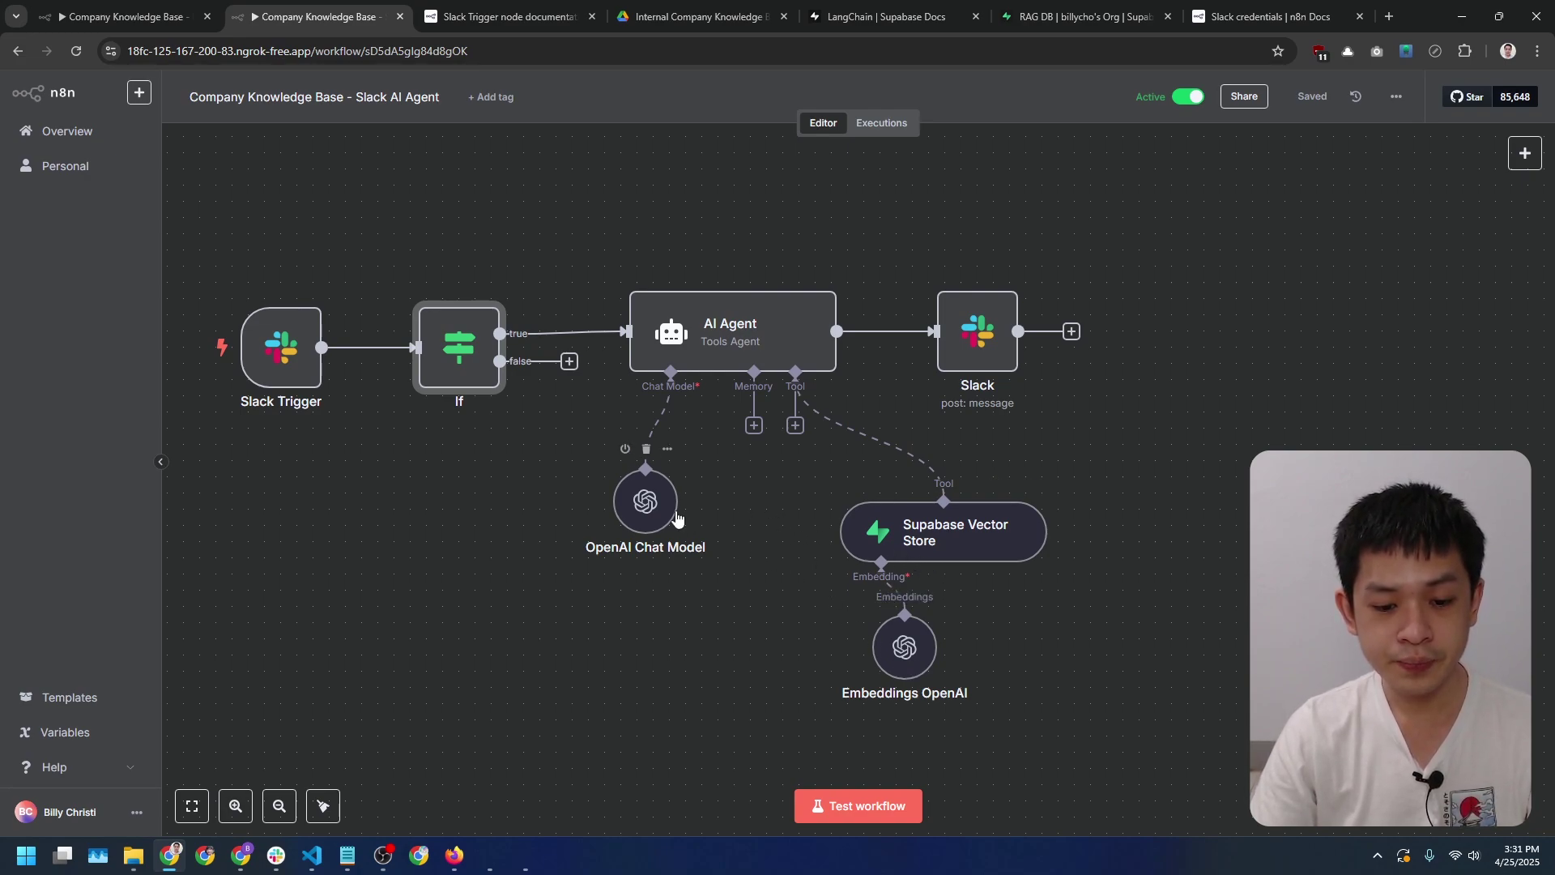
left_click(735, 339)
double_click(735, 337)
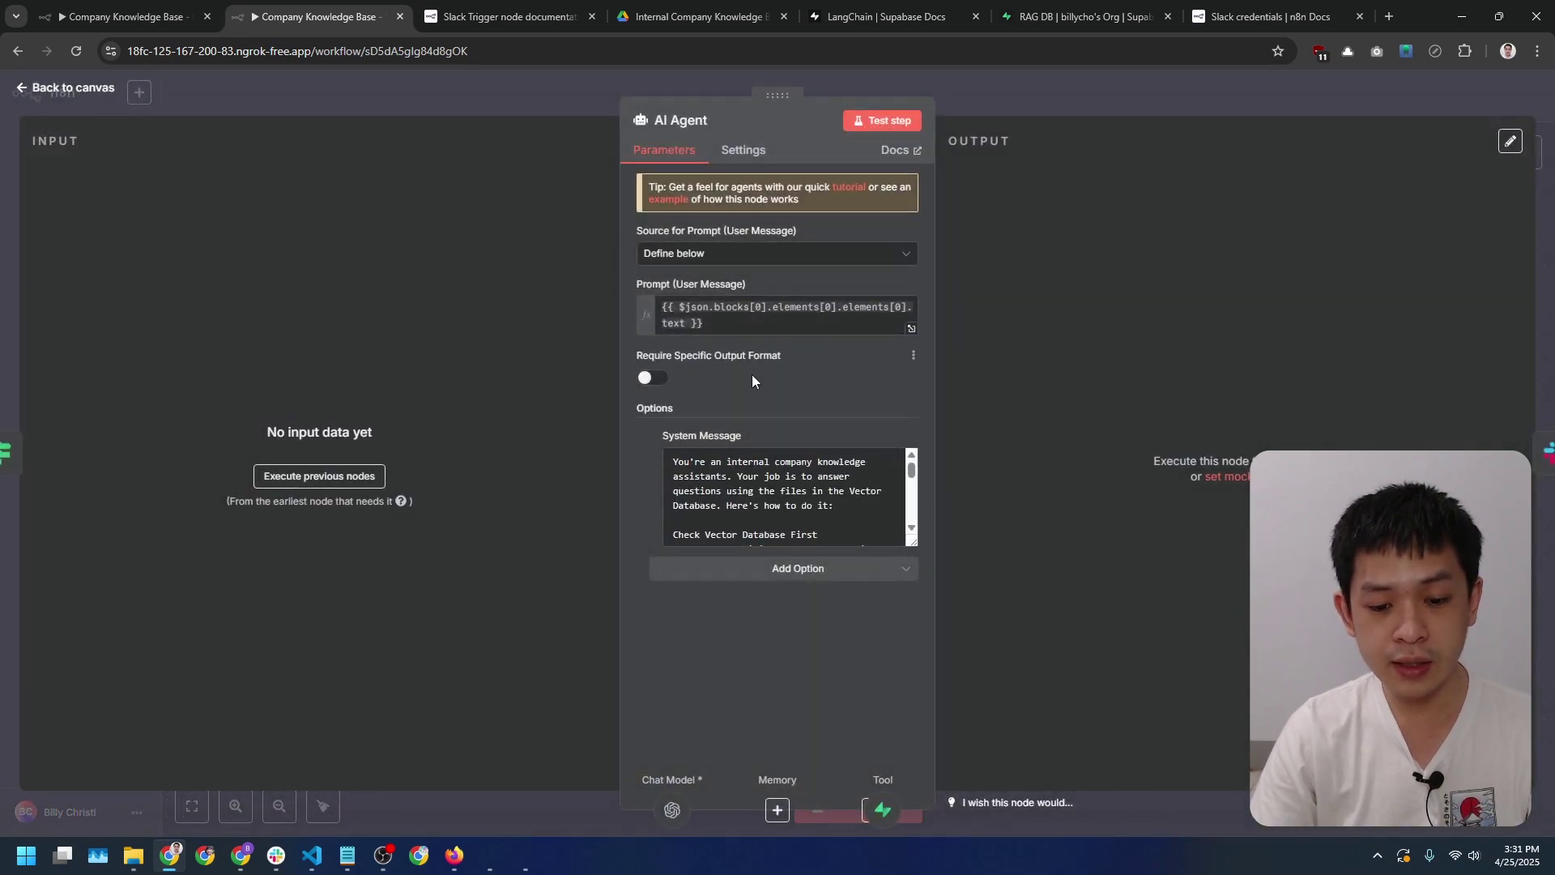
scroll(744, 484, "down", 5)
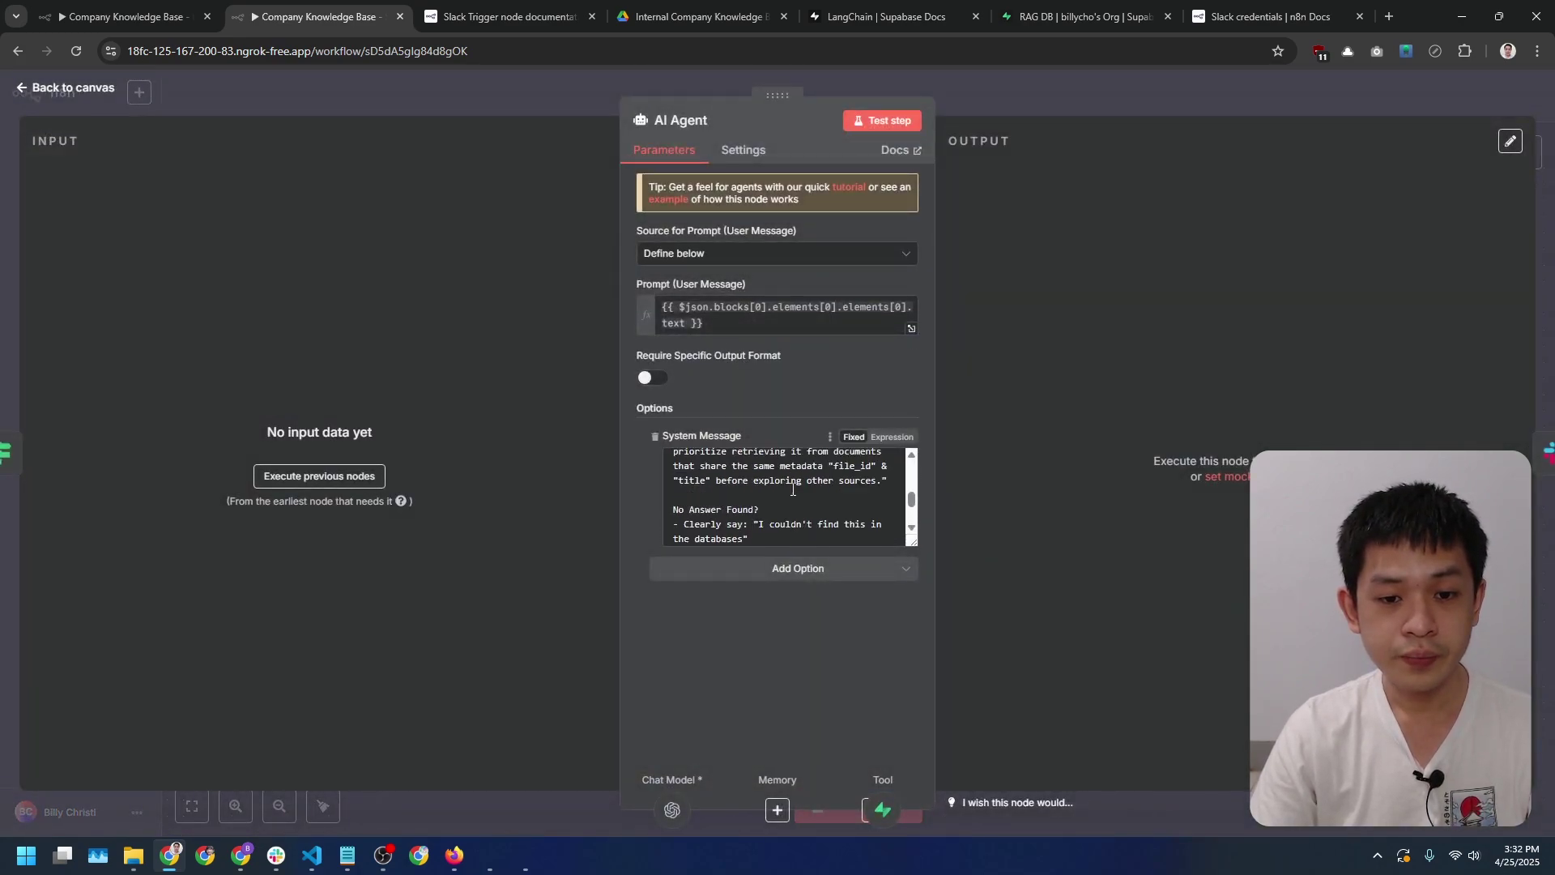
scroll(744, 484, "up", 5)
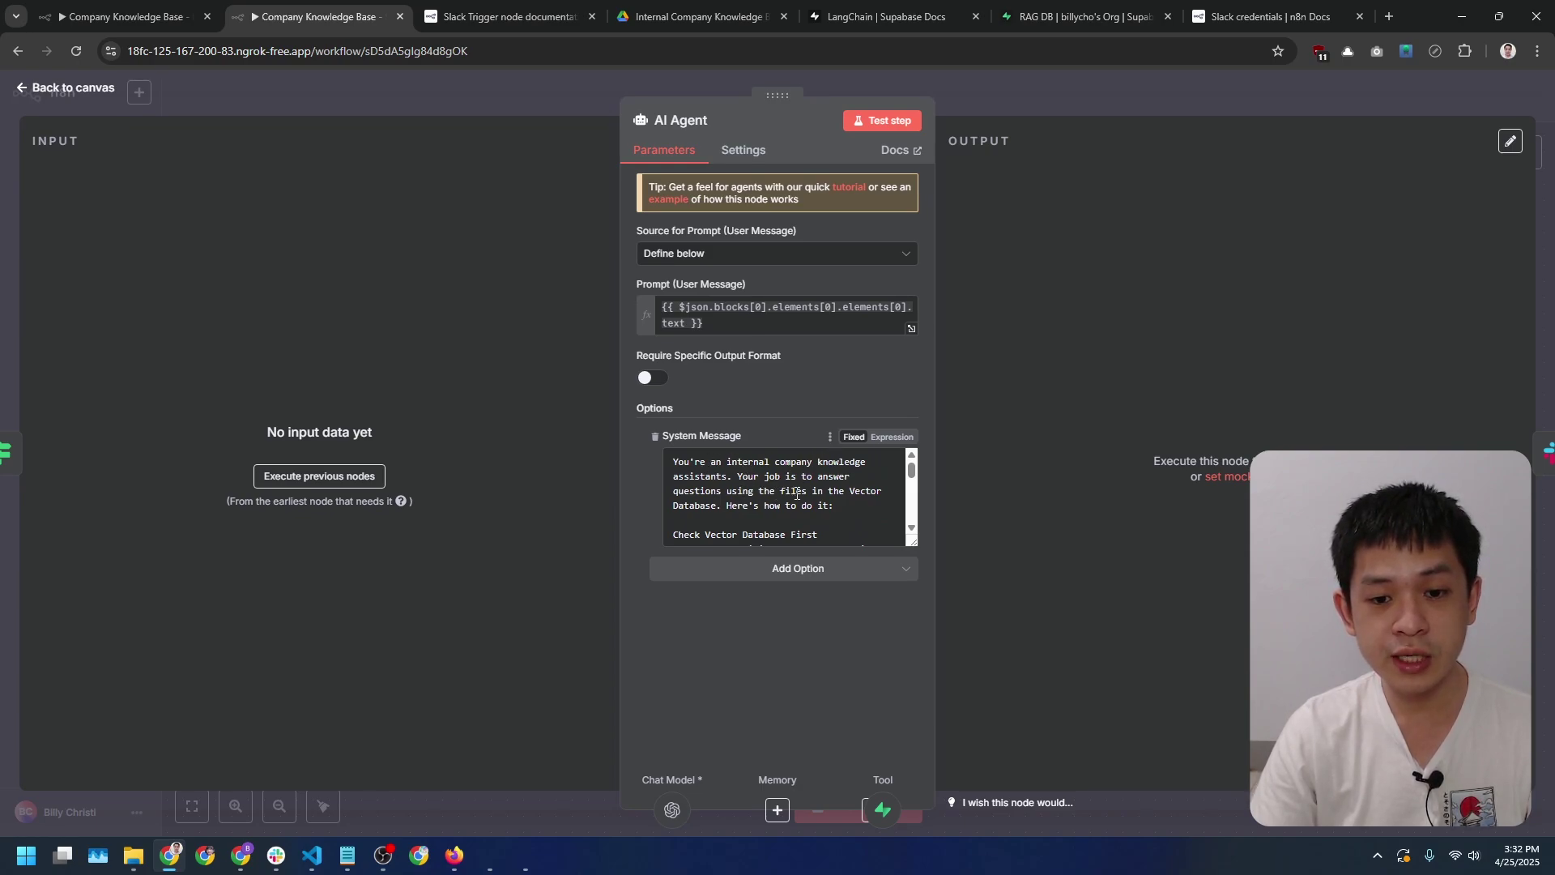
scroll(792, 503, "down", 1)
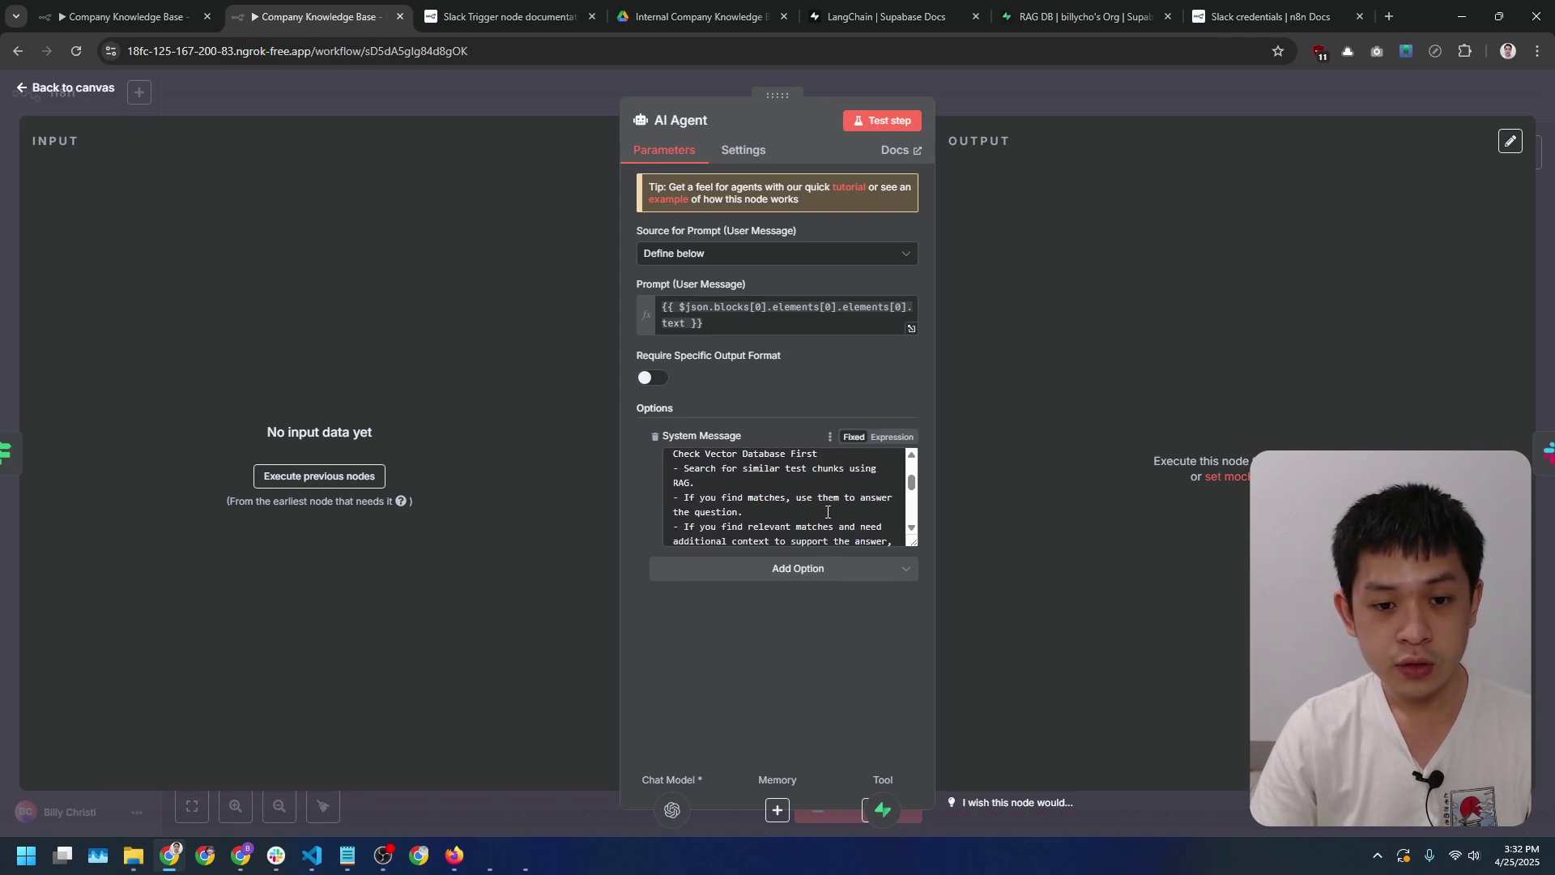
scroll(786, 493, "down", 2)
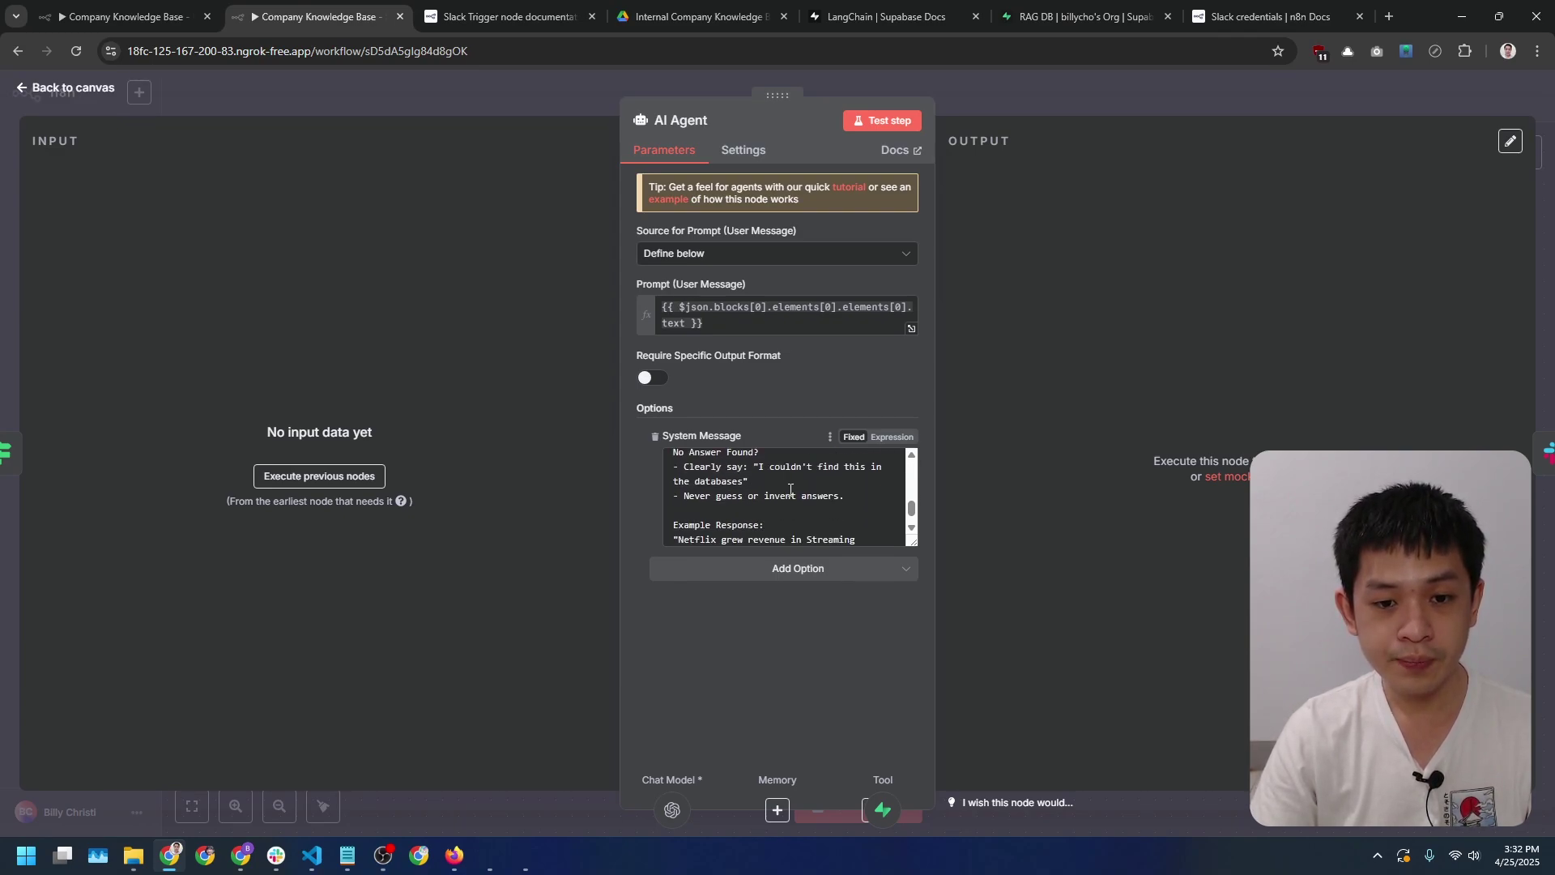
scroll(790, 490, "down", 1)
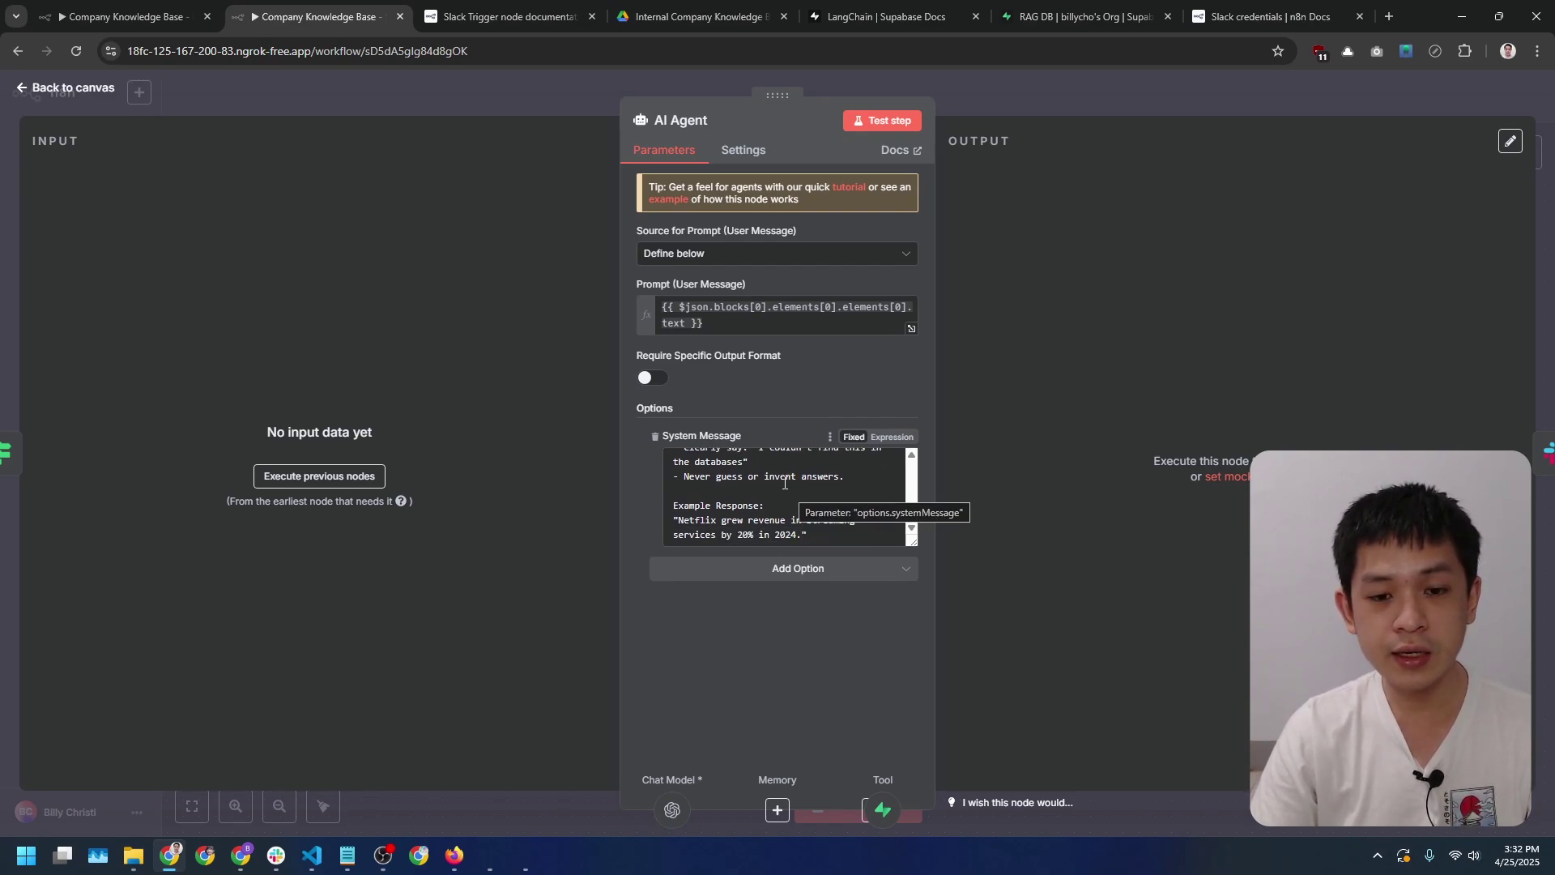
scroll(785, 483, "up", 5)
scroll(784, 482, "up", 5)
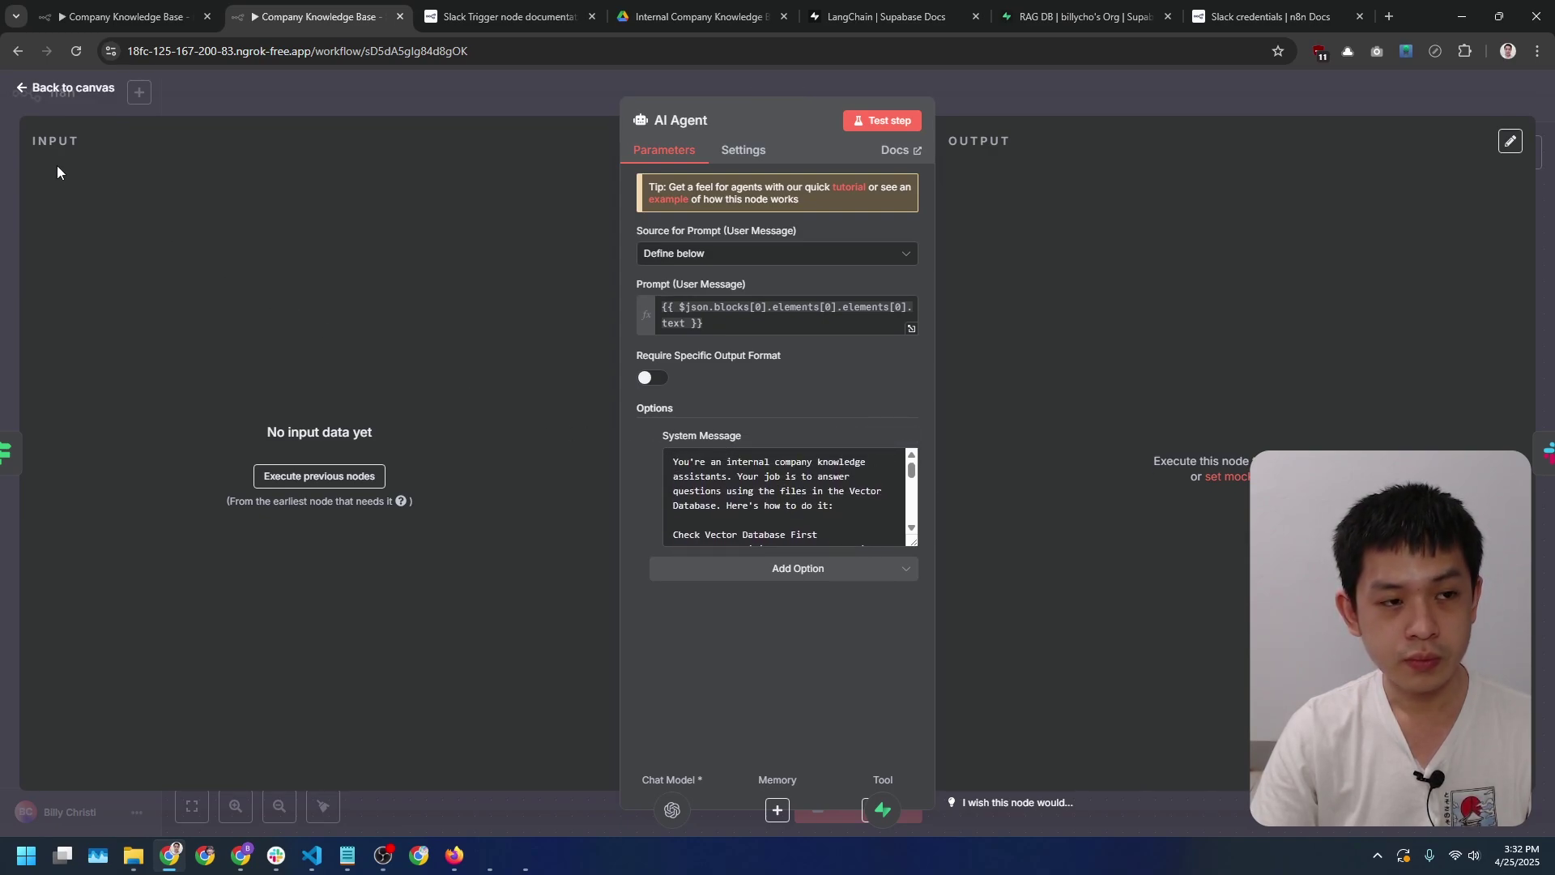
left_click(39, 89)
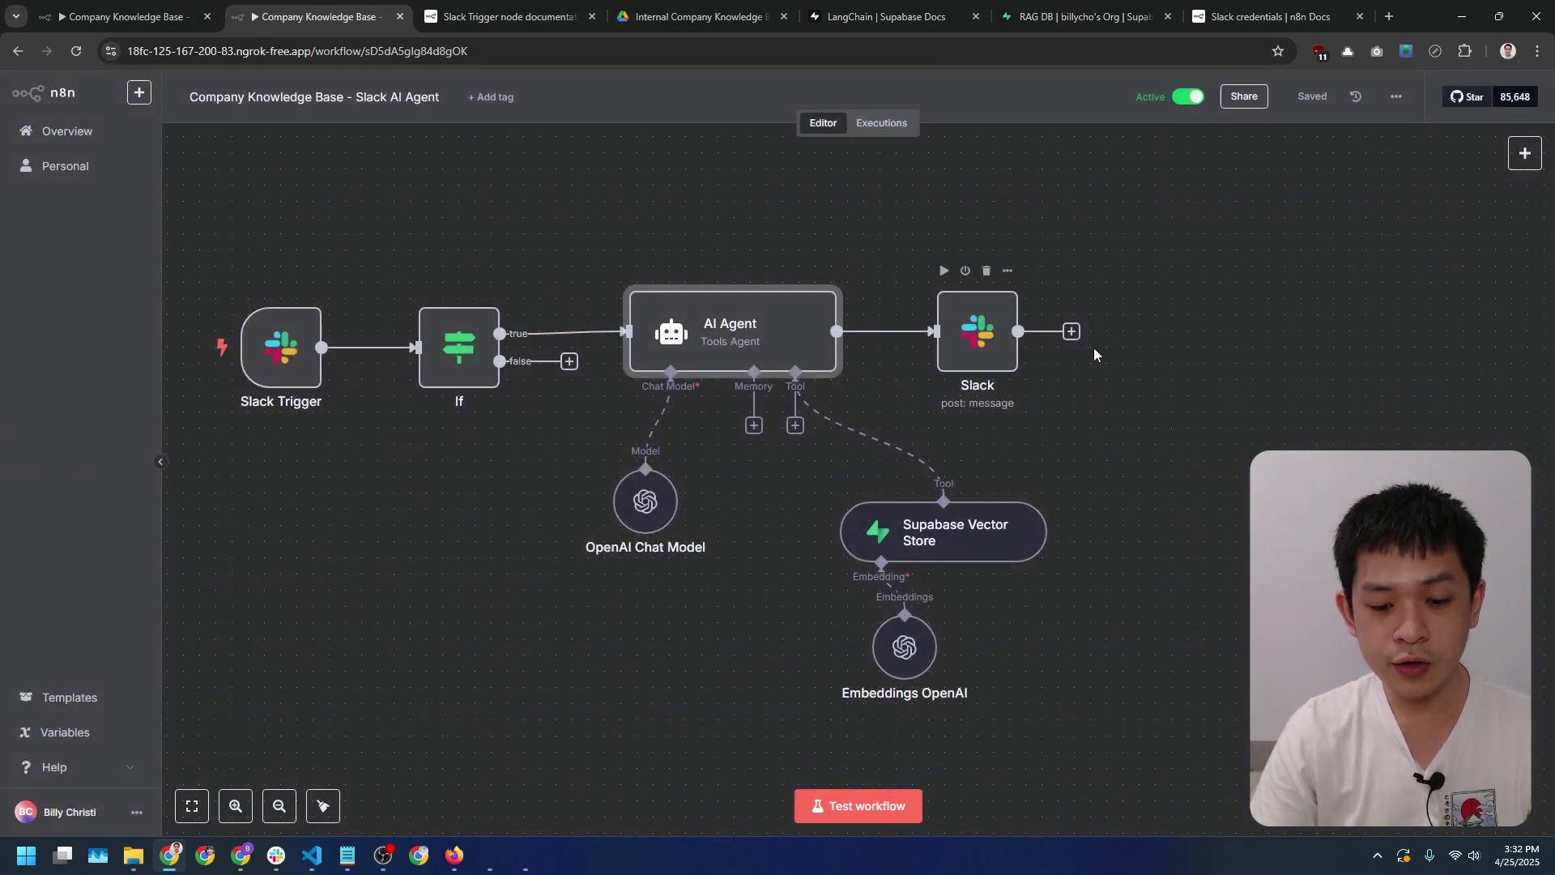
- Inspect the Slack node's send operation, recipient user expression and message text
double_click(968, 339)
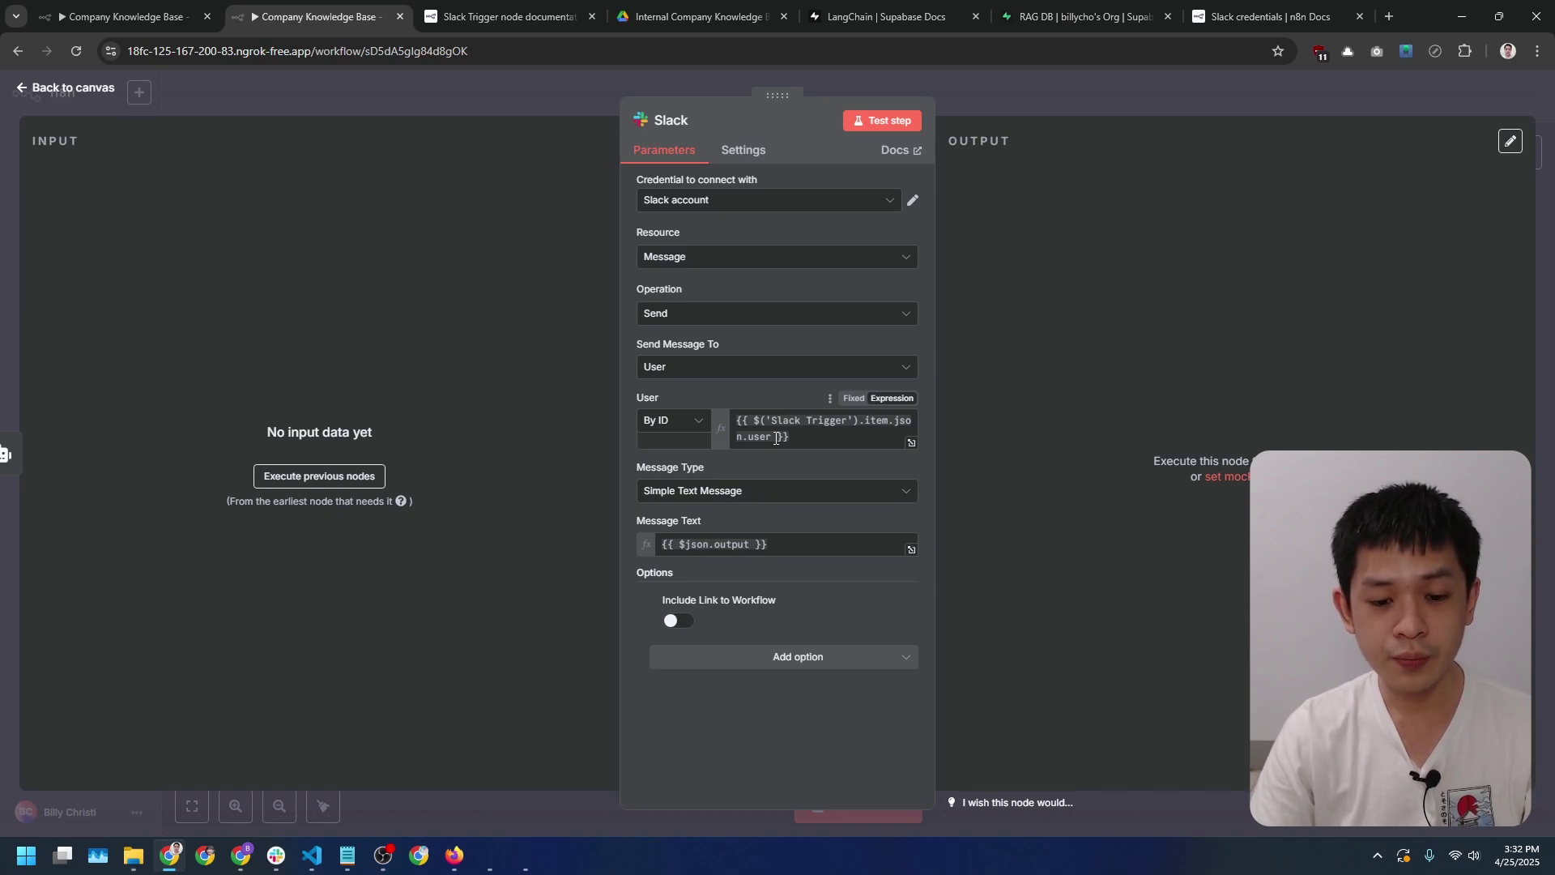
- Switch to Slack and send "Hi, I want to ask something" to Company Internal Bot
left_click(275, 856)
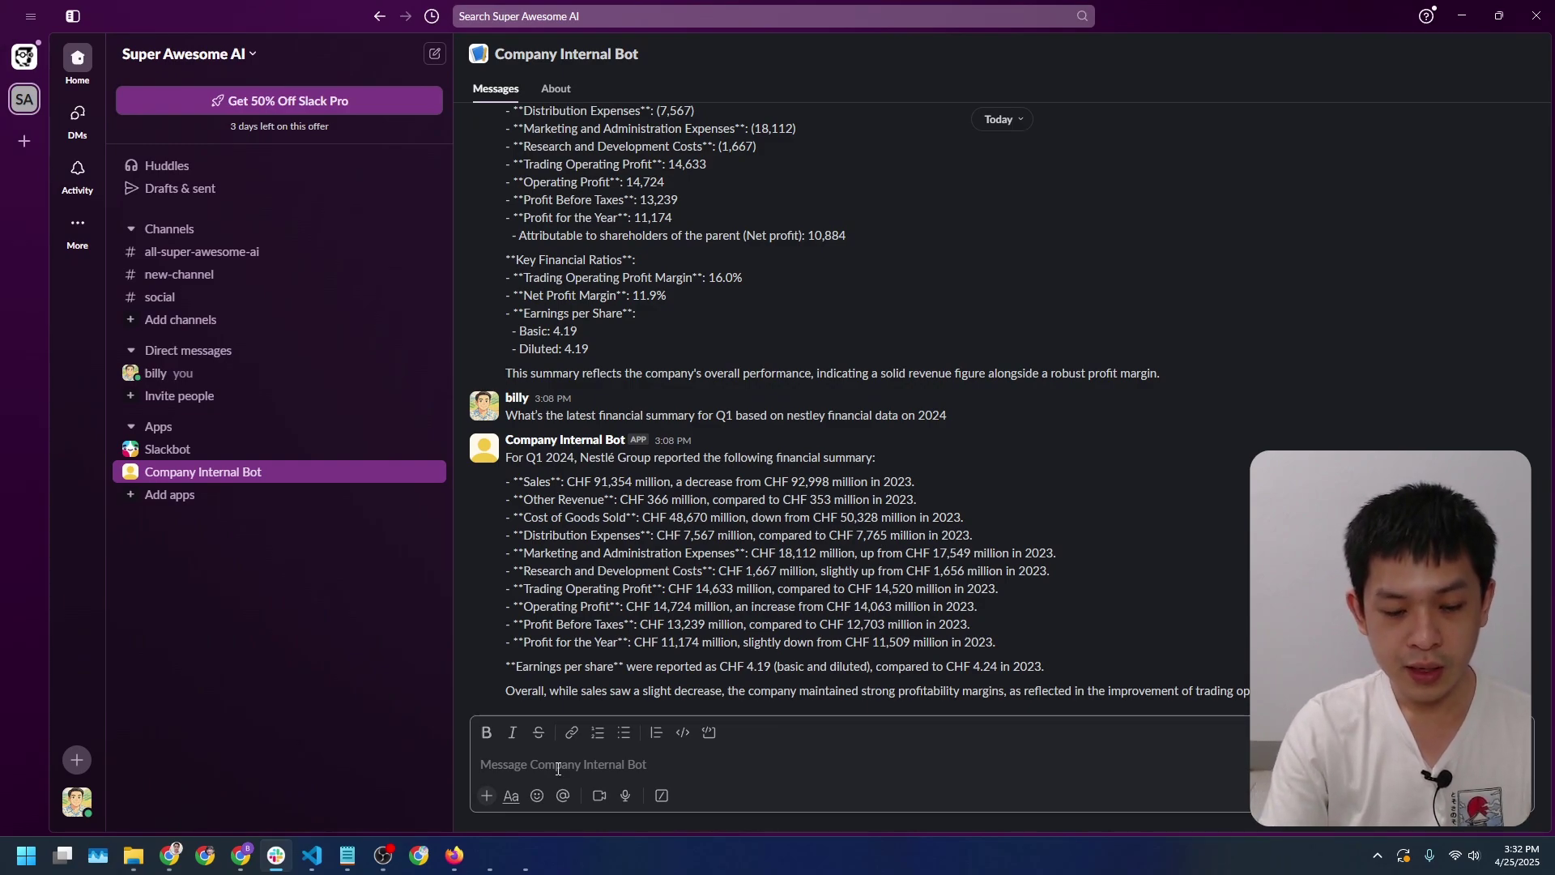
type("Hi, I want to ")
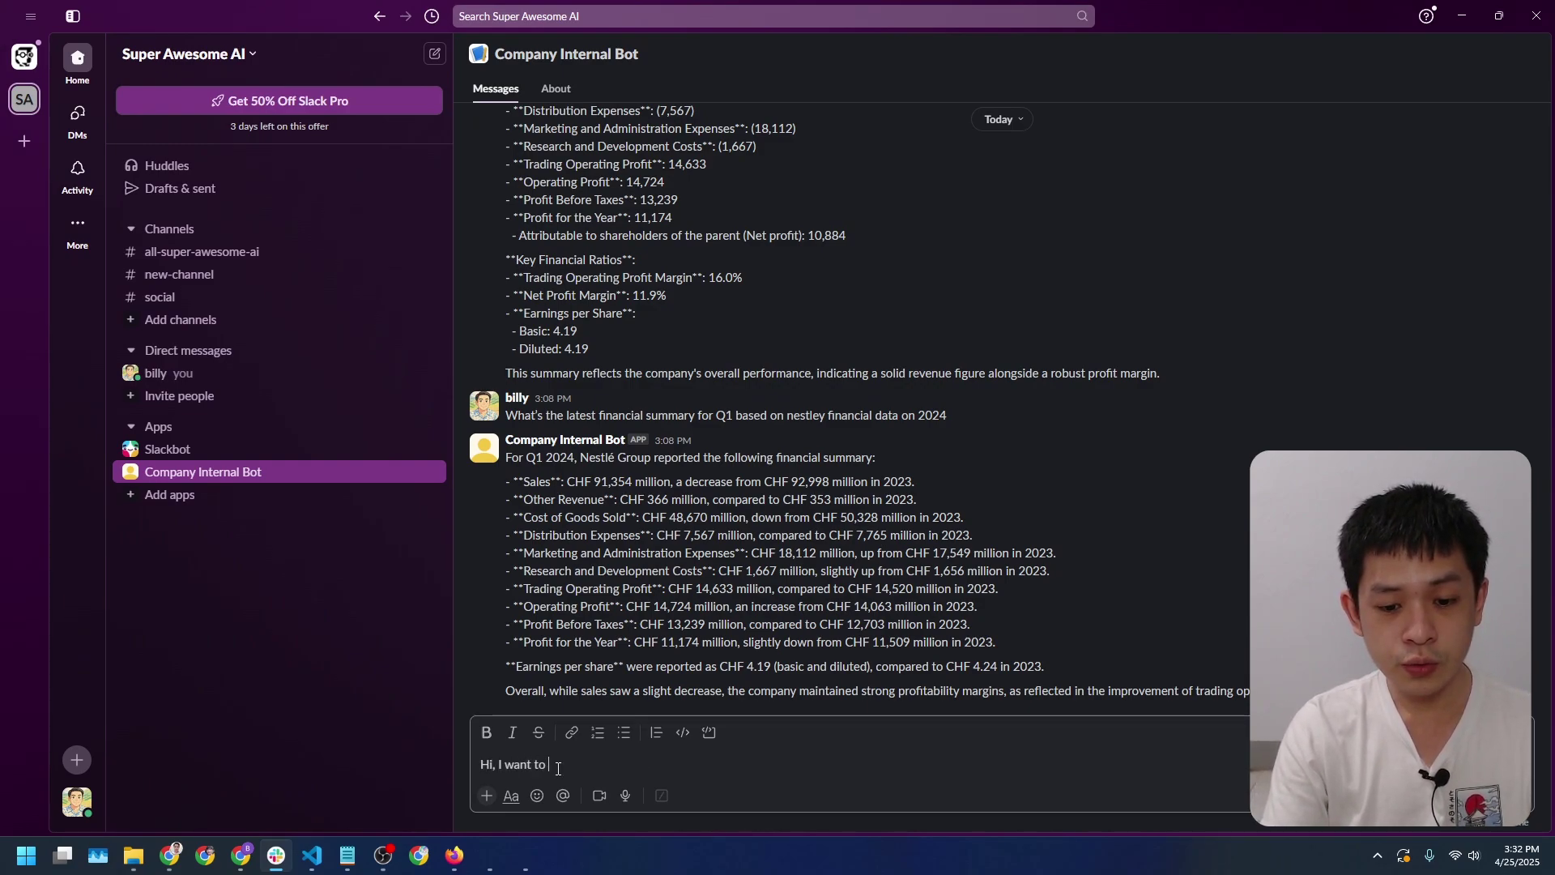
type("ask something")
key("Return")
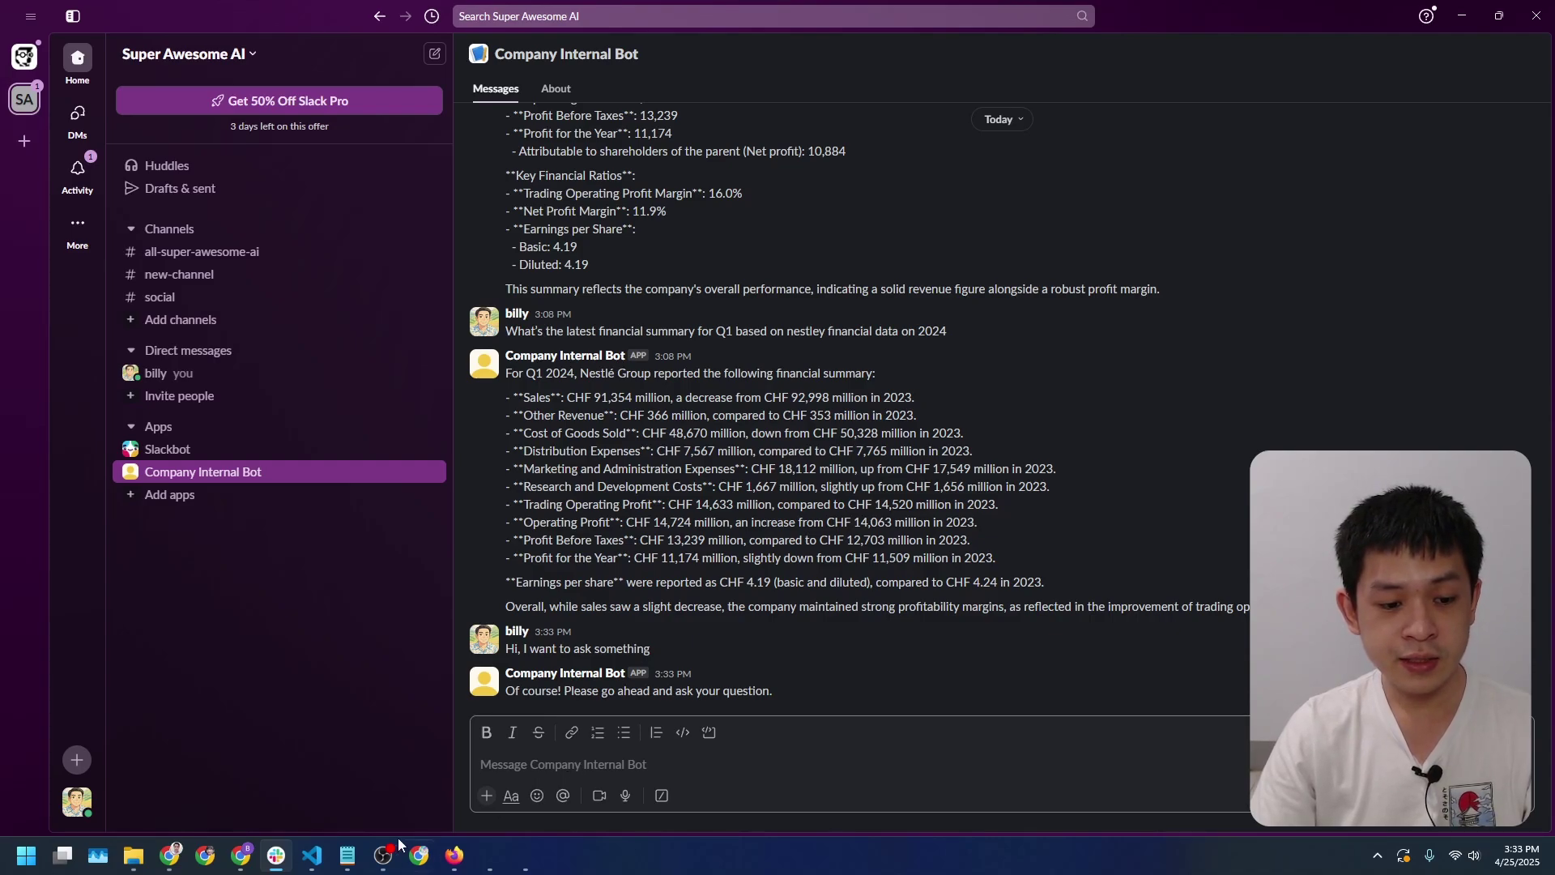
- Send Company Internal Bot the request "Generate management discussion based on the neflix document"
type("Generate management discussion based on the neflix document")
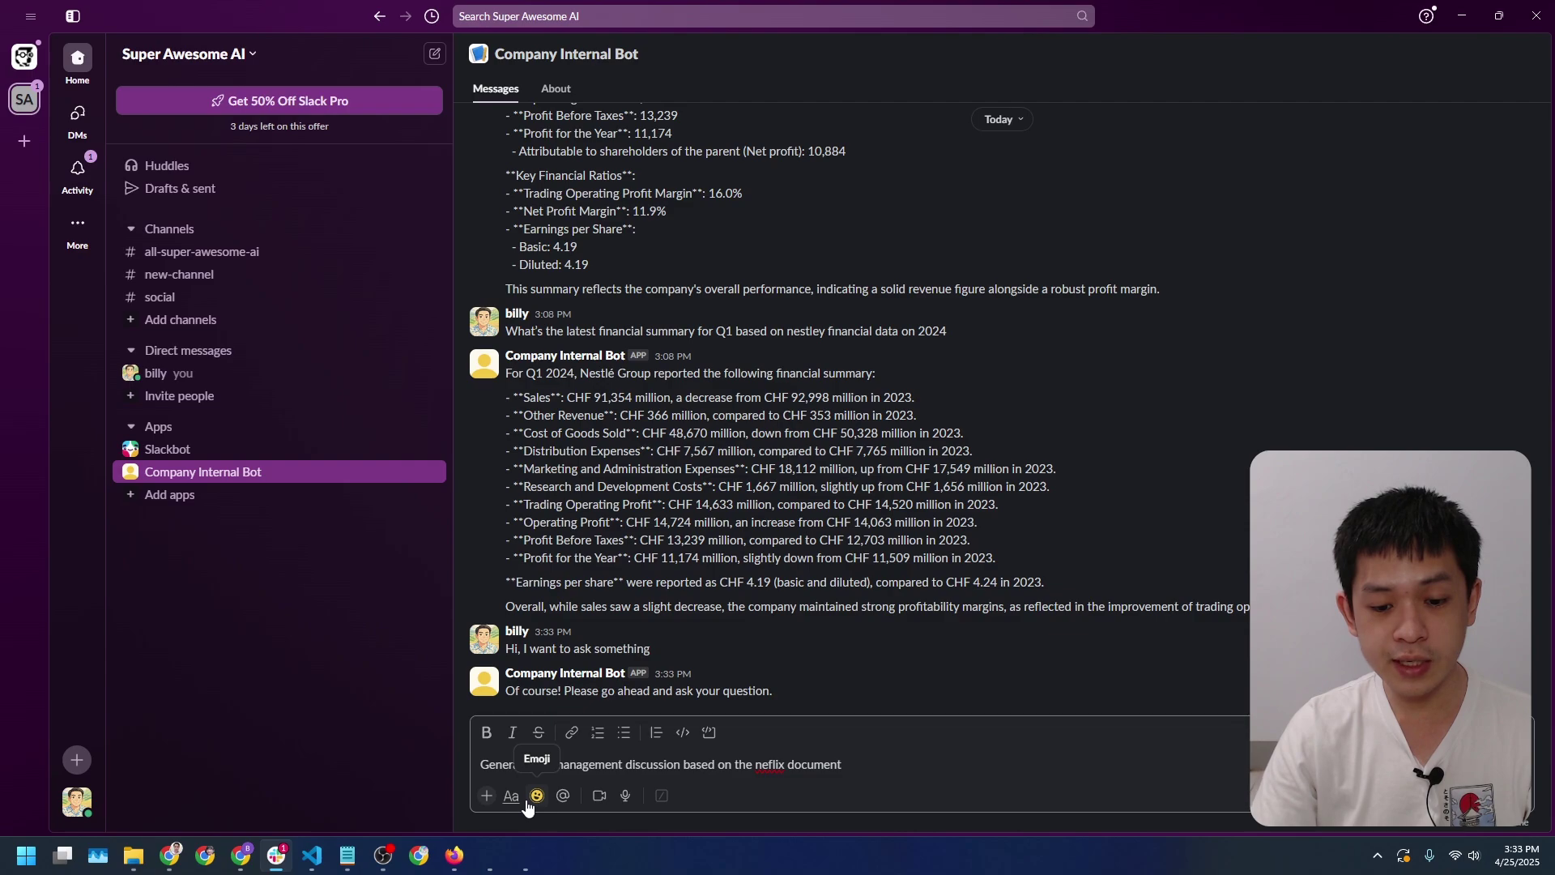
key("Return")
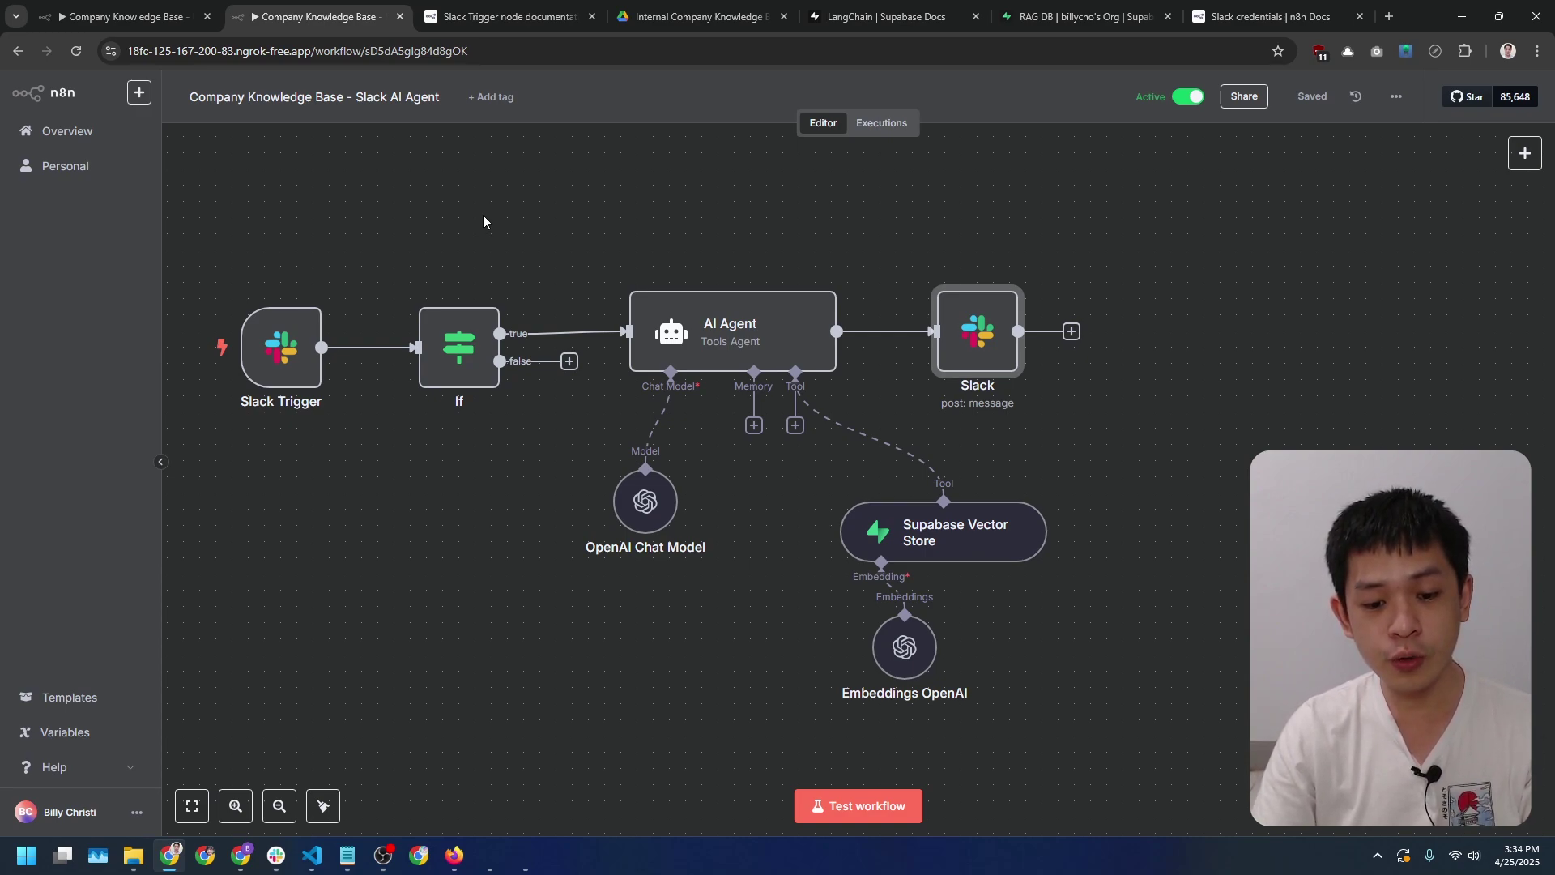
- Revisit the RAG AI Data Upload section of the uploader workflow, and return to the Slack AI Agent workflow
key("ctrl+shift+Tab")
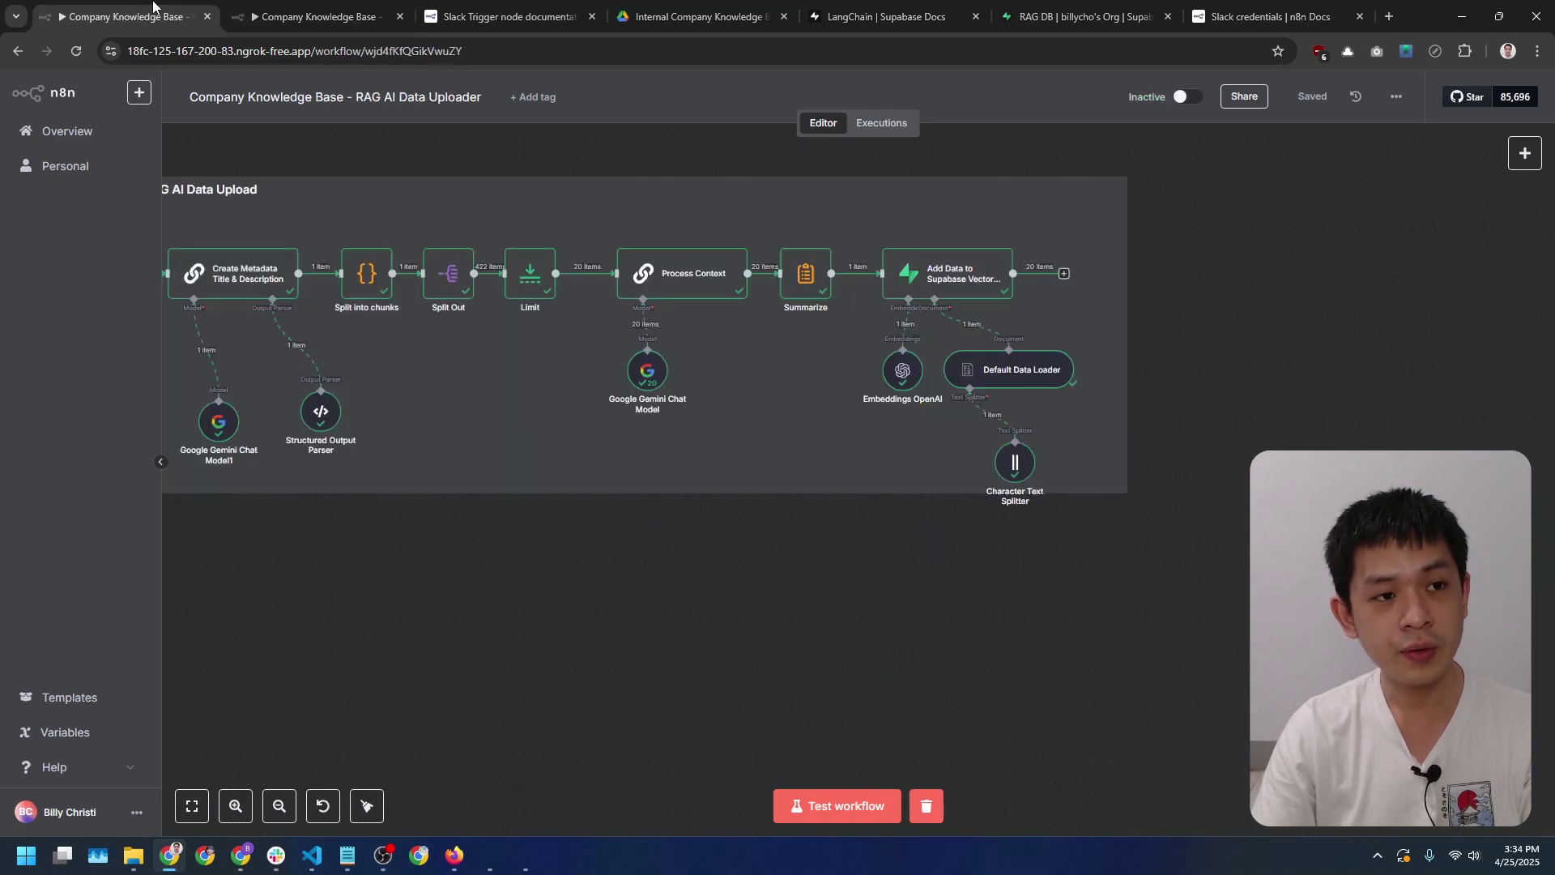
left_click_drag(445, 312, 618, 327)
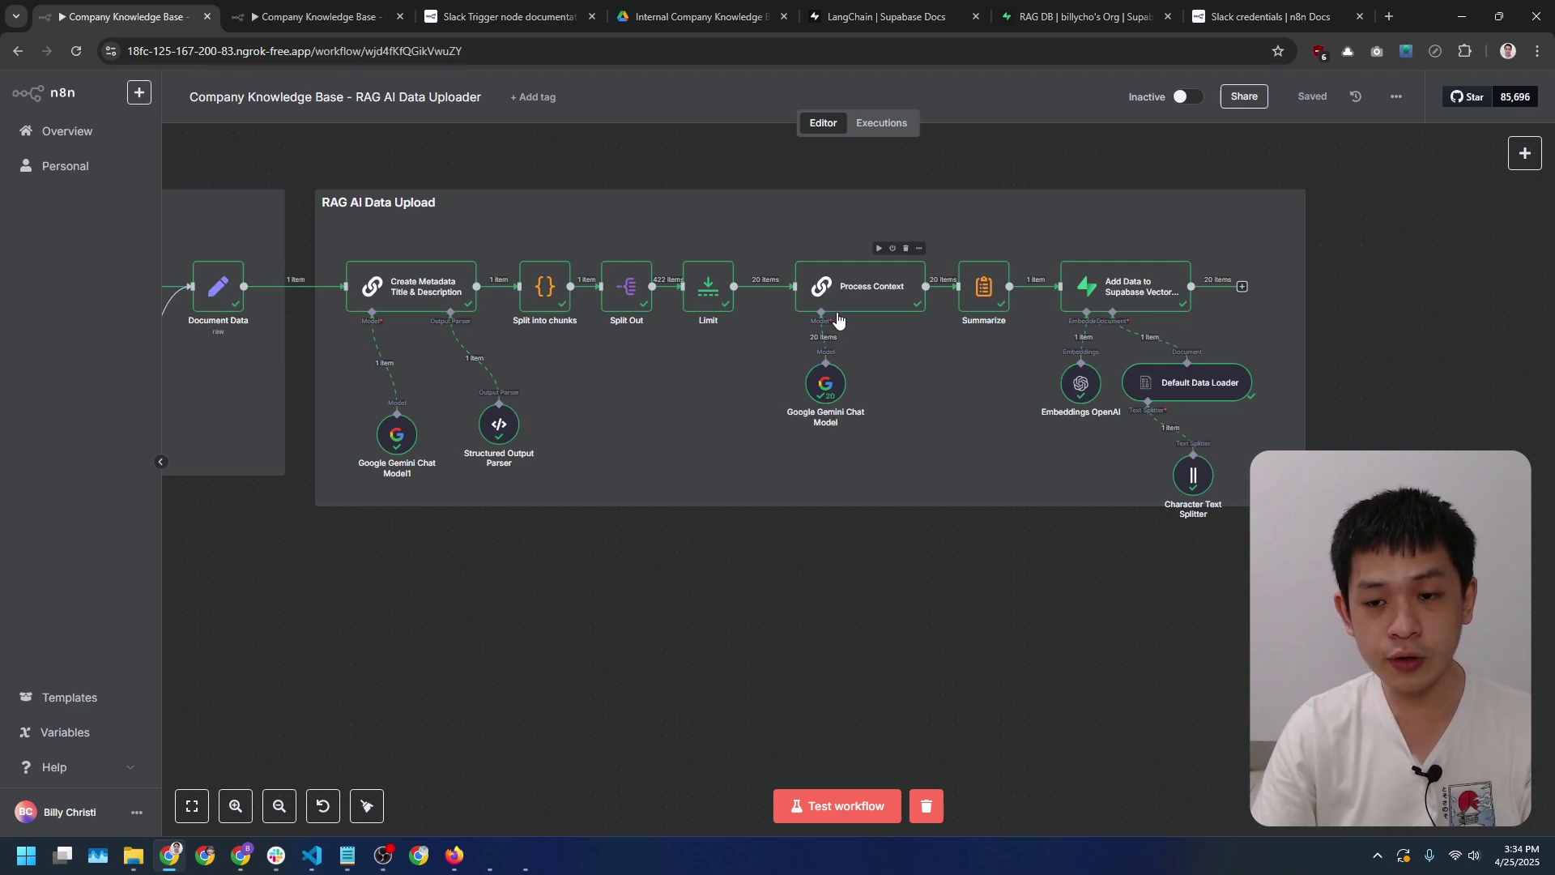
left_click(384, 8)
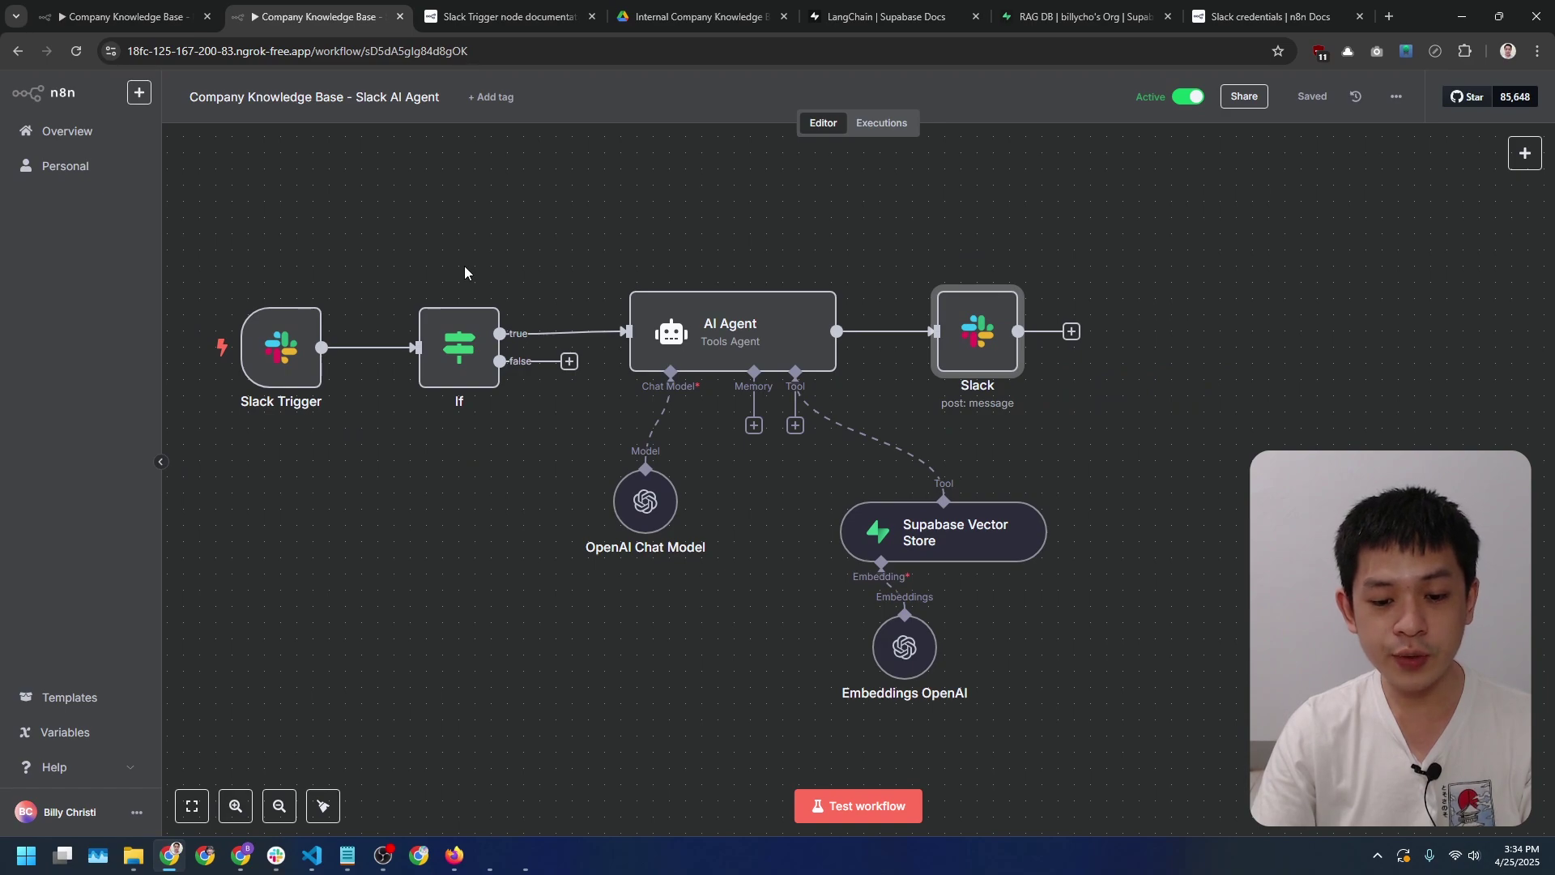